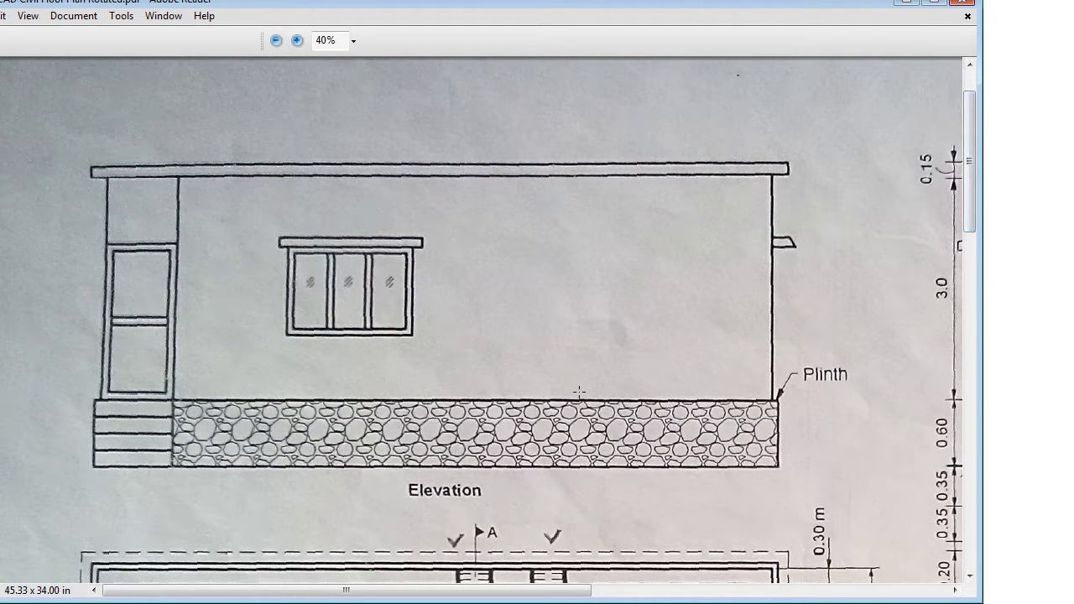
Step: Examine the elevation and section dimensions in the reference floor plan PDF
{"action": "scroll", "coordinate": [606, 416], "scroll_direction": "down", "scroll_amount": 2}
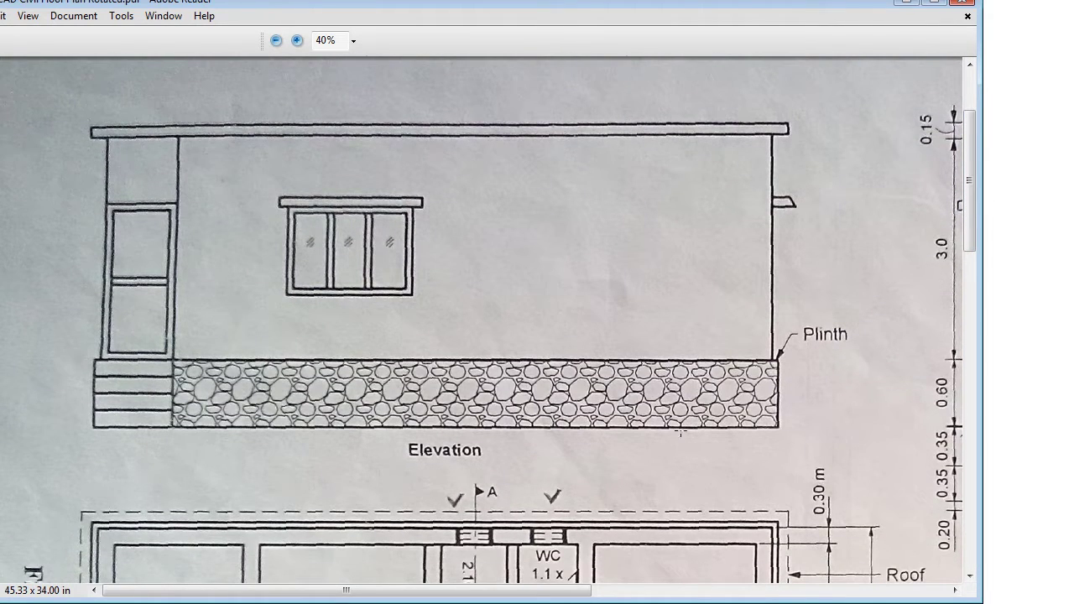
{"action": "scroll", "coordinate": [786, 535], "scroll_direction": "down", "scroll_amount": 3}
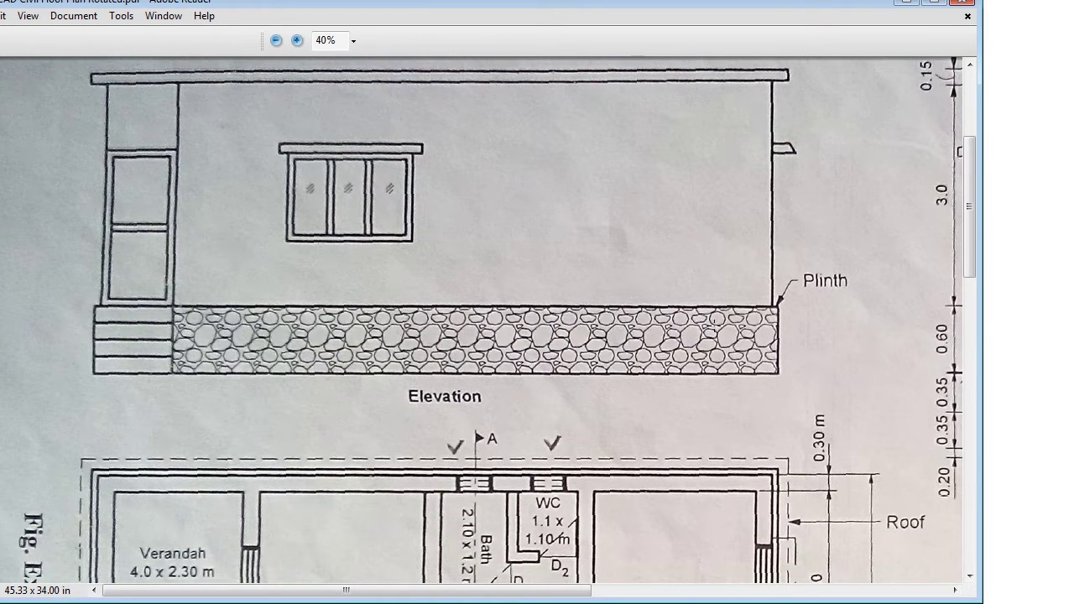
{"action": "left_click_drag", "start_coordinate": [536, 592], "coordinate": [670, 591]}
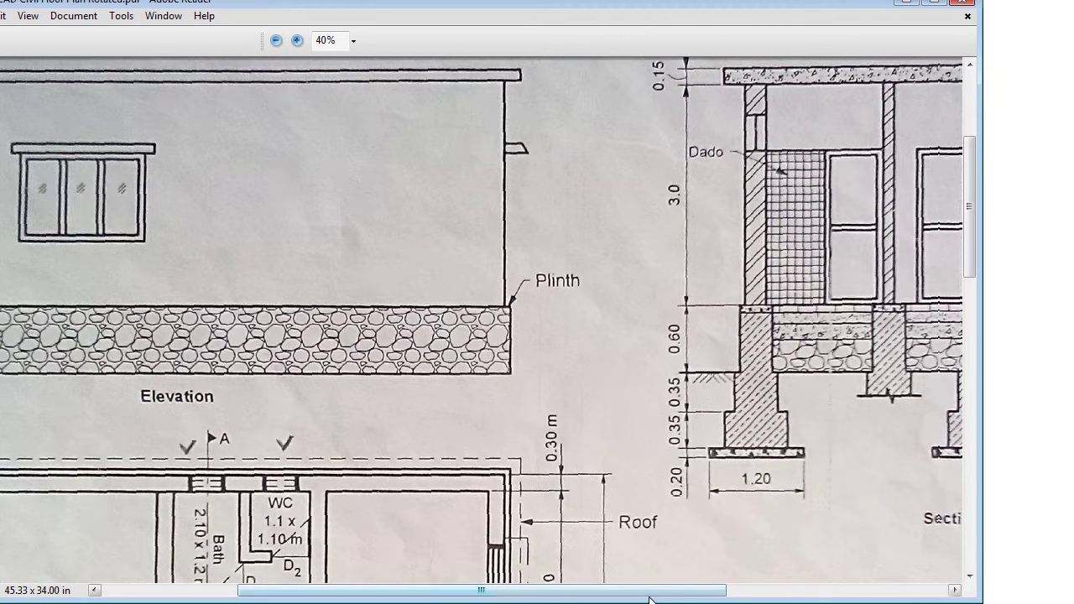
{"action": "left_click_drag", "start_coordinate": [650, 596], "coordinate": [515, 594]}
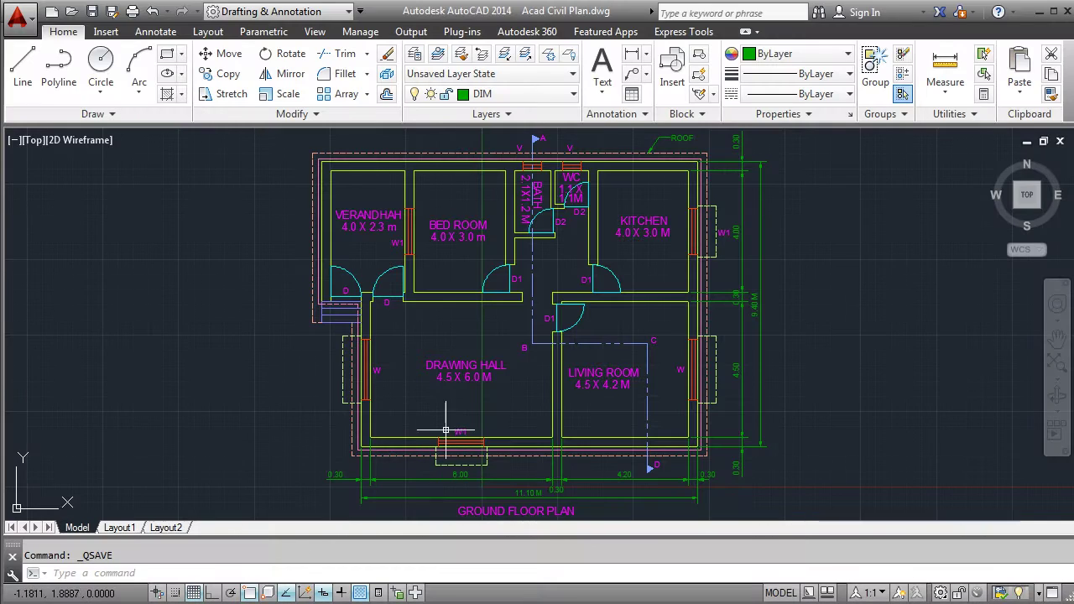
Step: Switch to the AutoCAD drawing and make Wall the current layer, with empty space in view above the floor plan
{"action": "middle_click_drag", "start_coordinate": [560, 220], "coordinate": [561, 495]}
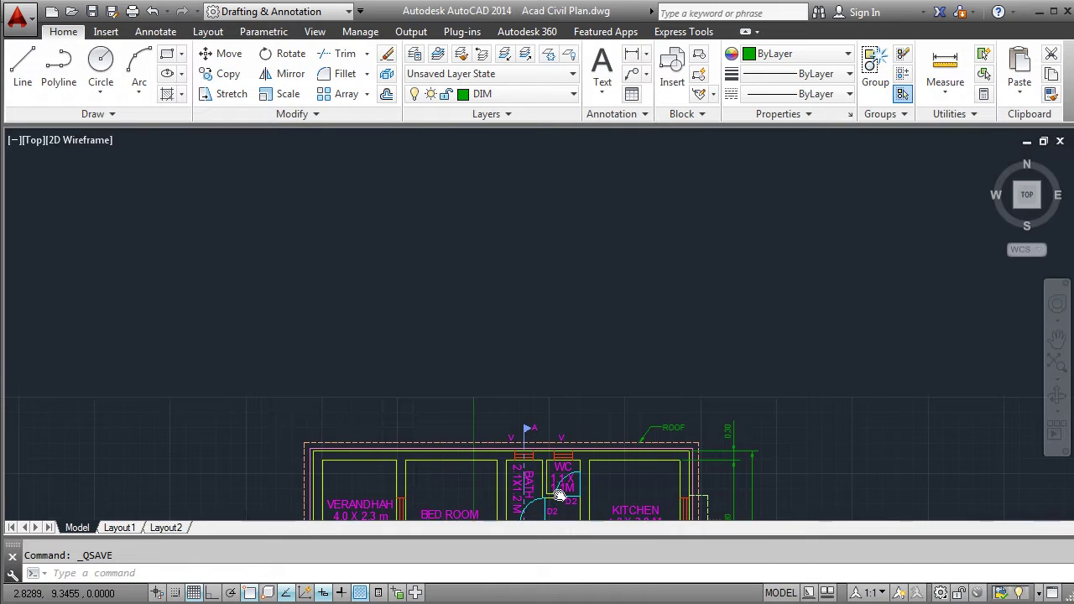
{"action": "left_click", "coordinate": [526, 97]}
{"action": "left_click", "coordinate": [513, 338]}
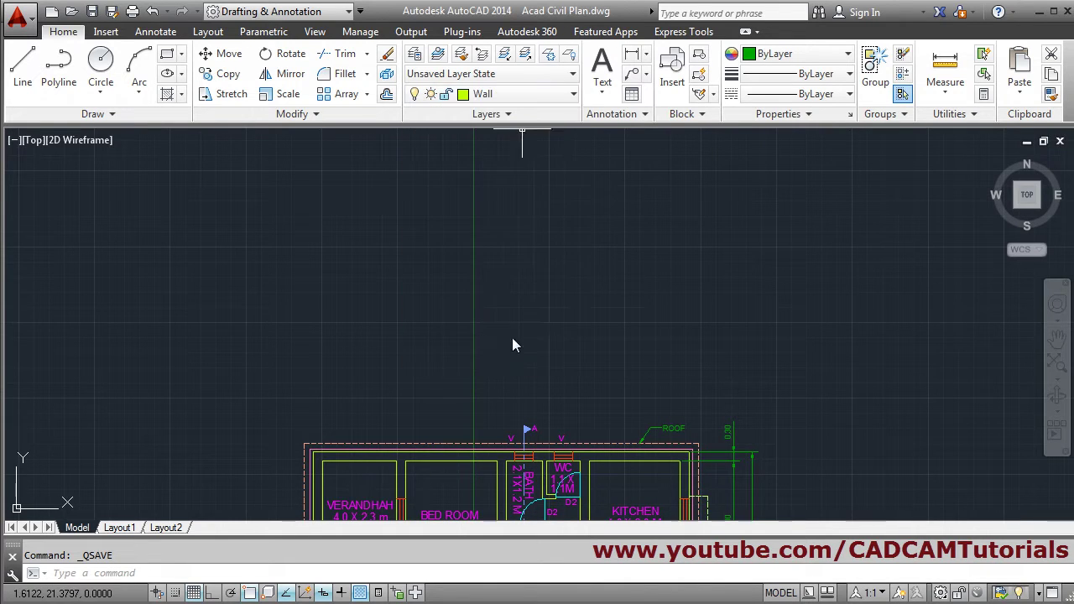
{"action": "scroll", "coordinate": [458, 357], "scroll_direction": "up", "scroll_amount": 4}
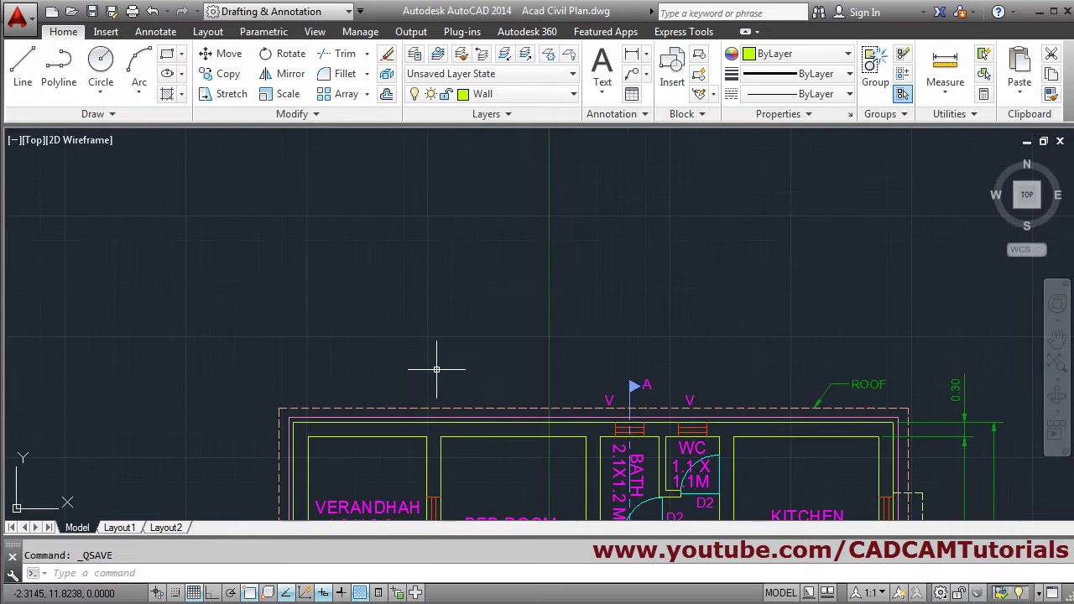
Step: With Ortho on, draw a closed plinth rectangle 0.6 m high above the plan, its ends aligned with the plan's outer plinth corners
{"action": "left_click", "coordinate": [22, 67]}
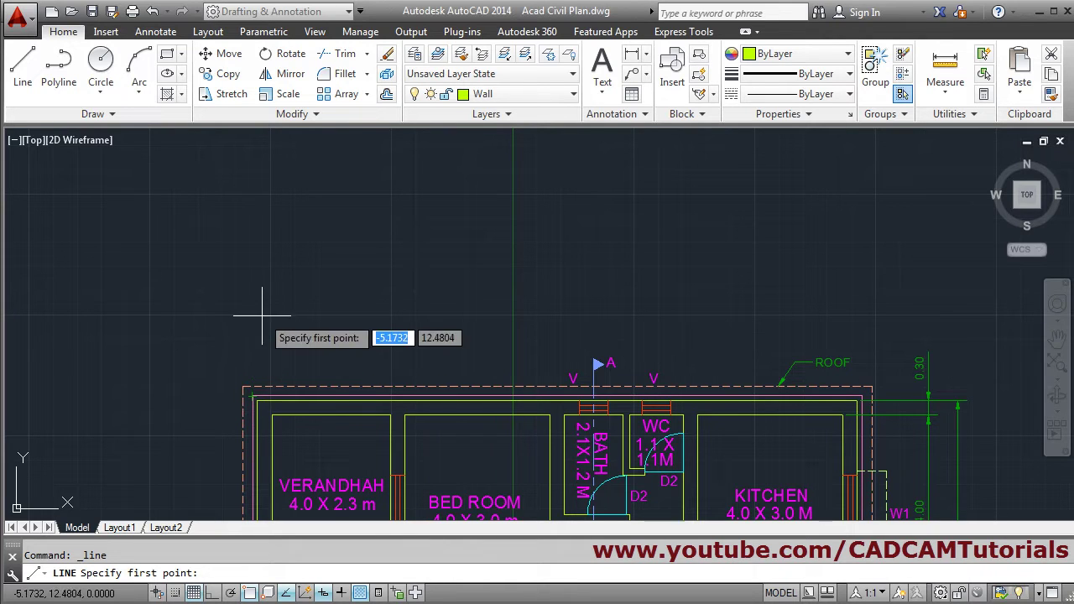
{"action": "left_click", "coordinate": [251, 265]}
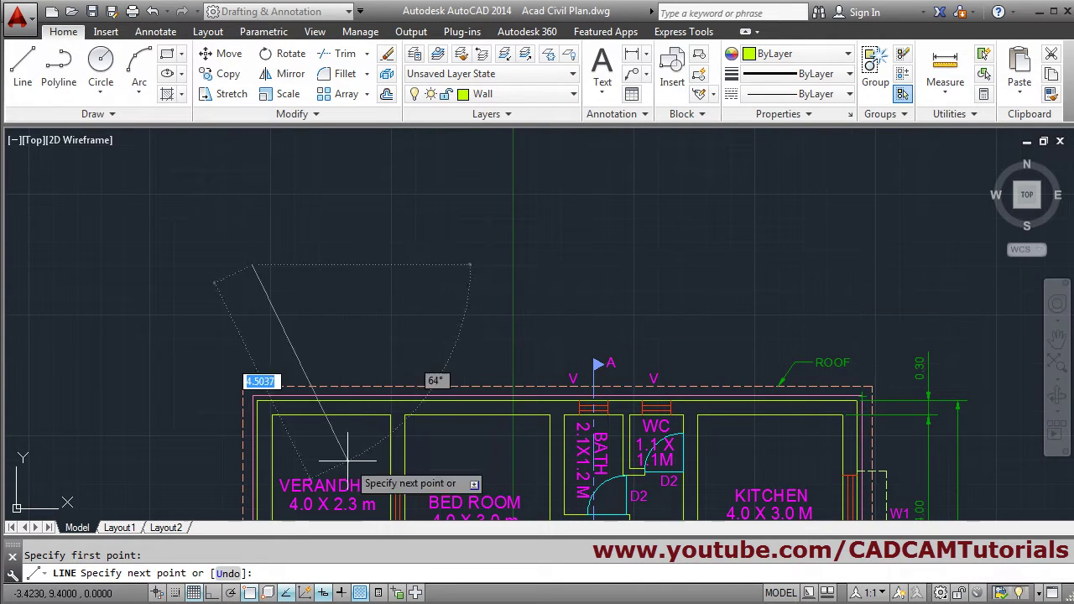
{"action": "left_click", "coordinate": [212, 594]}
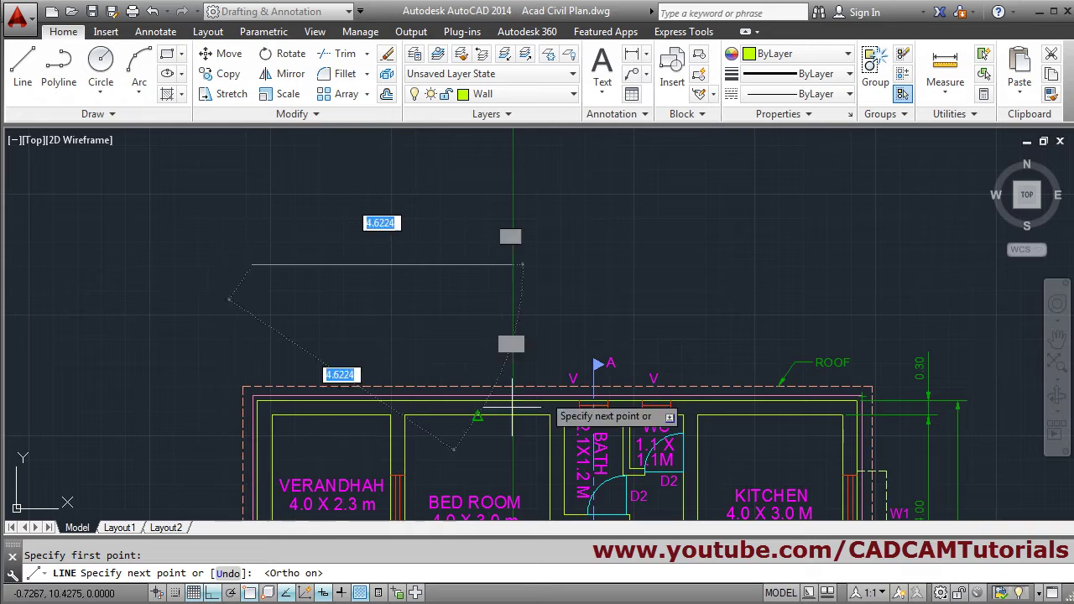
{"action": "left_click", "coordinate": [862, 265]}
{"action": "scroll", "coordinate": [848, 243], "scroll_direction": "down", "scroll_amount": 2}
{"action": "scroll", "coordinate": [843, 222], "scroll_direction": "up", "scroll_amount": 2}
{"action": "middle_click_drag", "start_coordinate": [834, 276], "coordinate": [815, 355]}
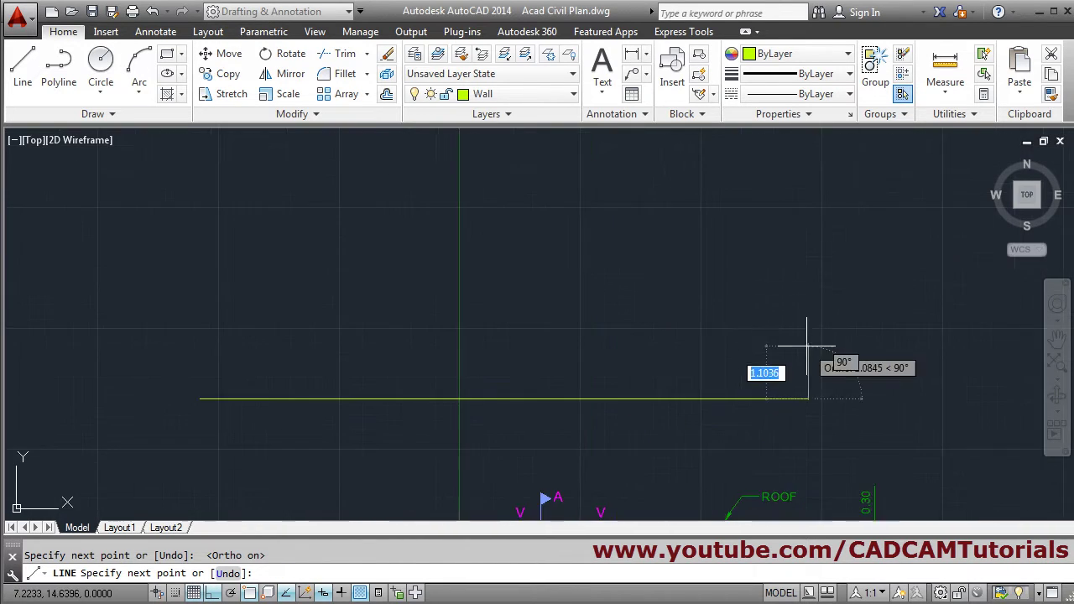
{"action": "type", "text": ".6"}
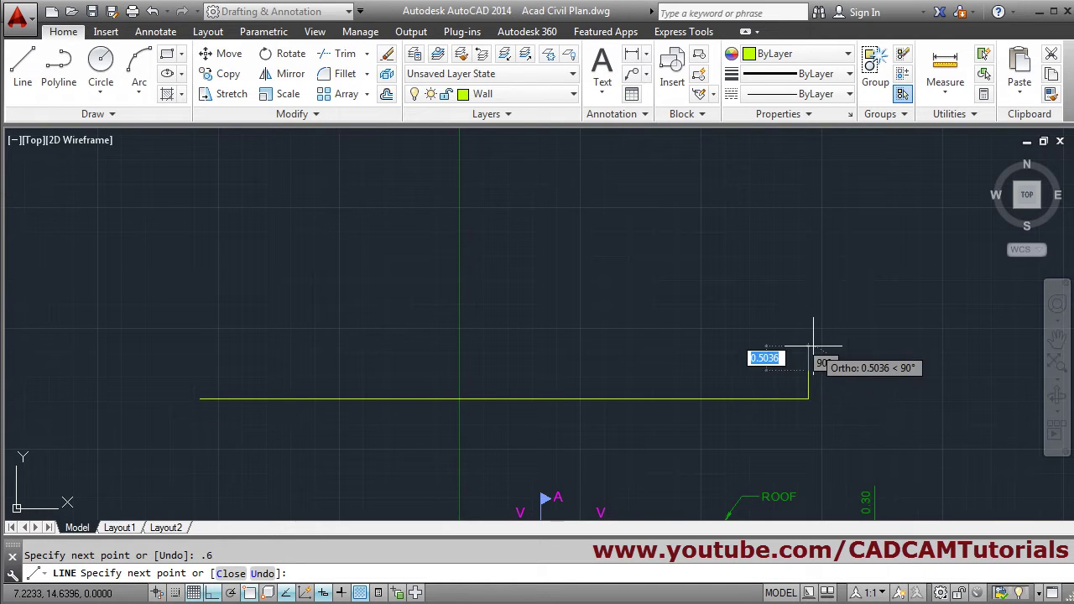
{"action": "key", "text": "Return"}
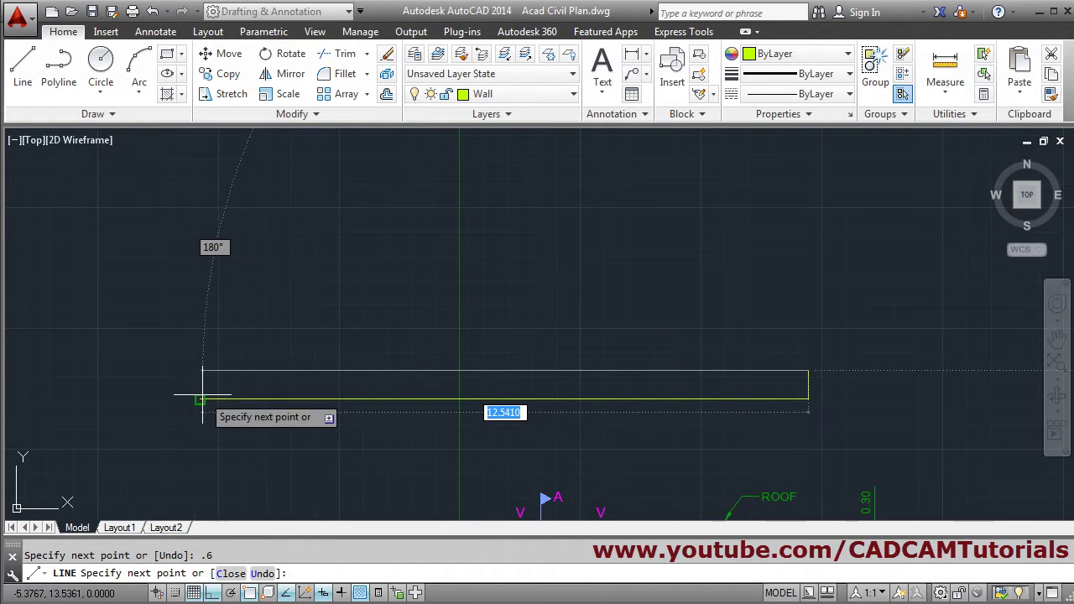
{"action": "left_click", "coordinate": [201, 395]}
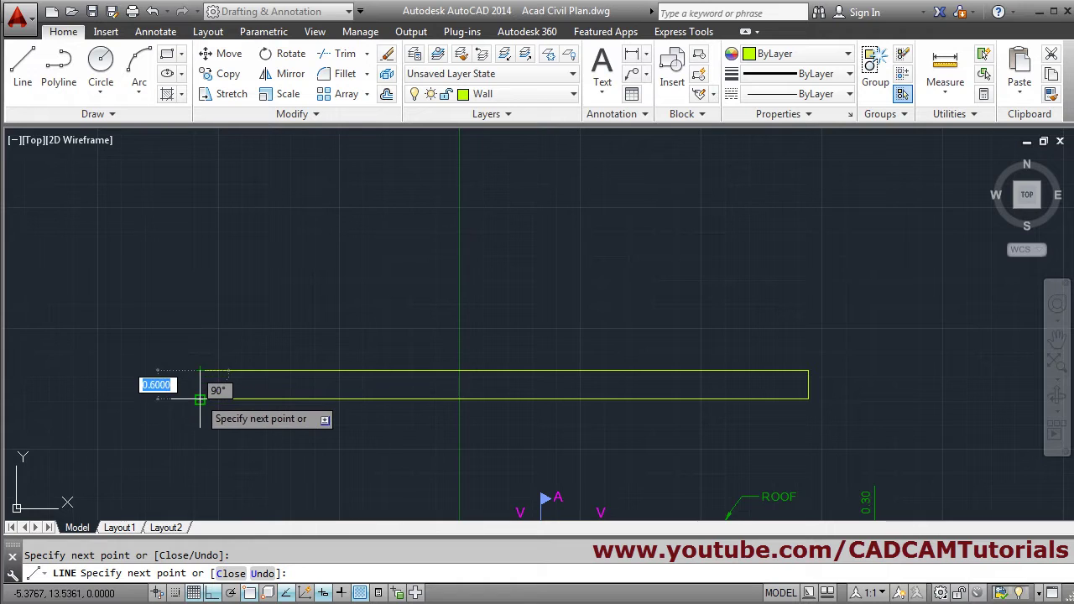
{"action": "left_click", "coordinate": [200, 399]}
{"action": "key", "text": "Return"}
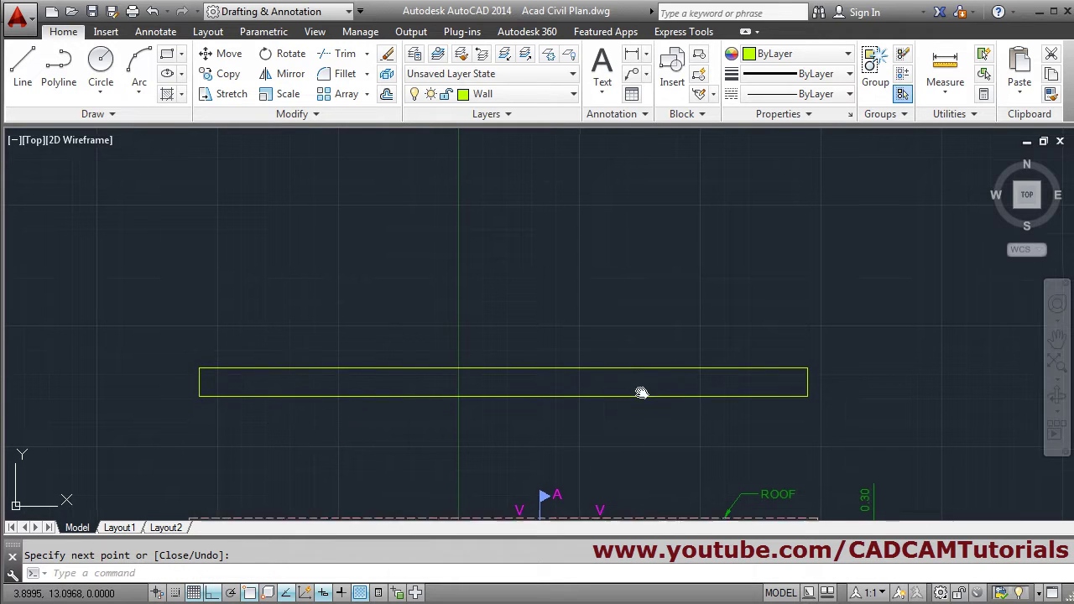
Step: Draw a vertical wall line 3 m up from the plinth's upper edge, aligned with the plan's outer right wall face
{"action": "middle_click_drag", "start_coordinate": [642, 391], "coordinate": [642, 328]}
{"action": "scroll", "coordinate": [843, 456], "scroll_direction": "up", "scroll_amount": 3}
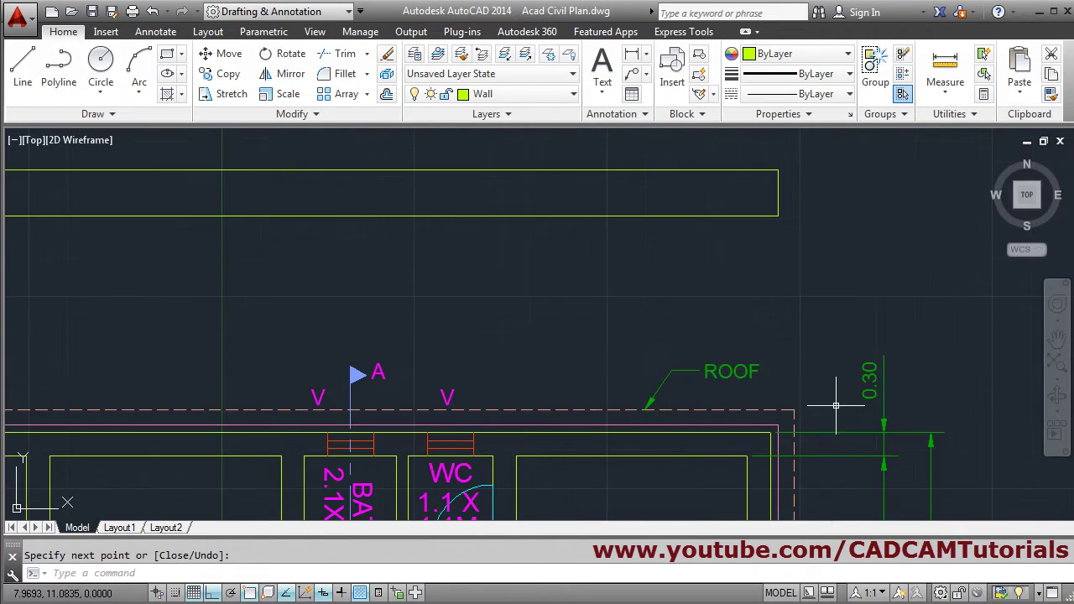
{"action": "left_click", "coordinate": [22, 67]}
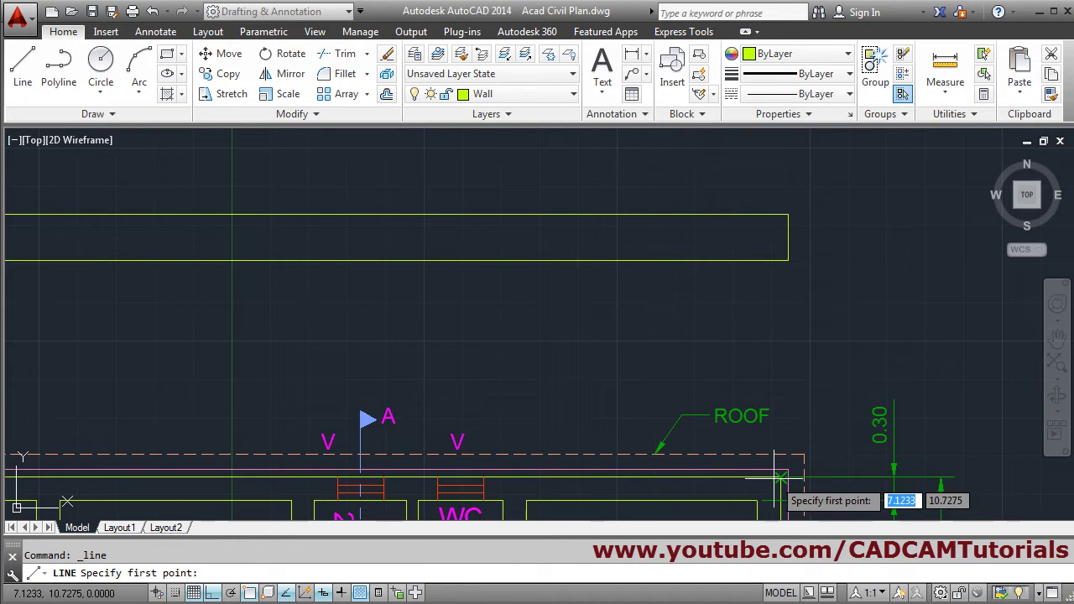
{"action": "left_click", "coordinate": [788, 215]}
{"action": "scroll", "coordinate": [788, 220], "scroll_direction": "down", "scroll_amount": 2}
{"action": "scroll", "coordinate": [724, 512], "scroll_direction": "down", "scroll_amount": 2}
{"action": "scroll", "coordinate": [757, 299], "scroll_direction": "up", "scroll_amount": 2}
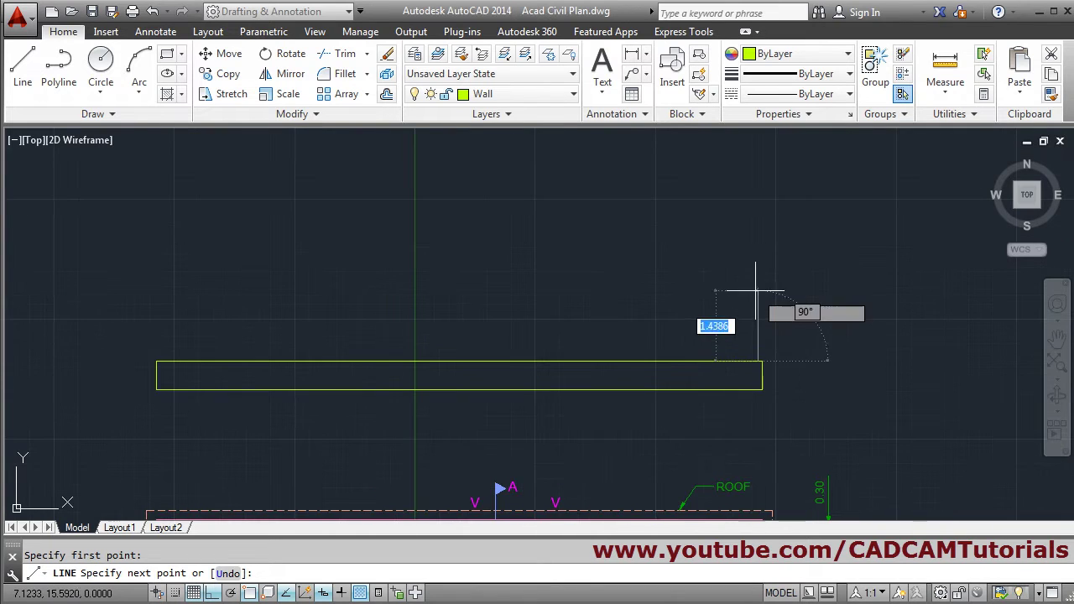
{"action": "type", "text": "3"}
{"action": "key", "text": "Return"}
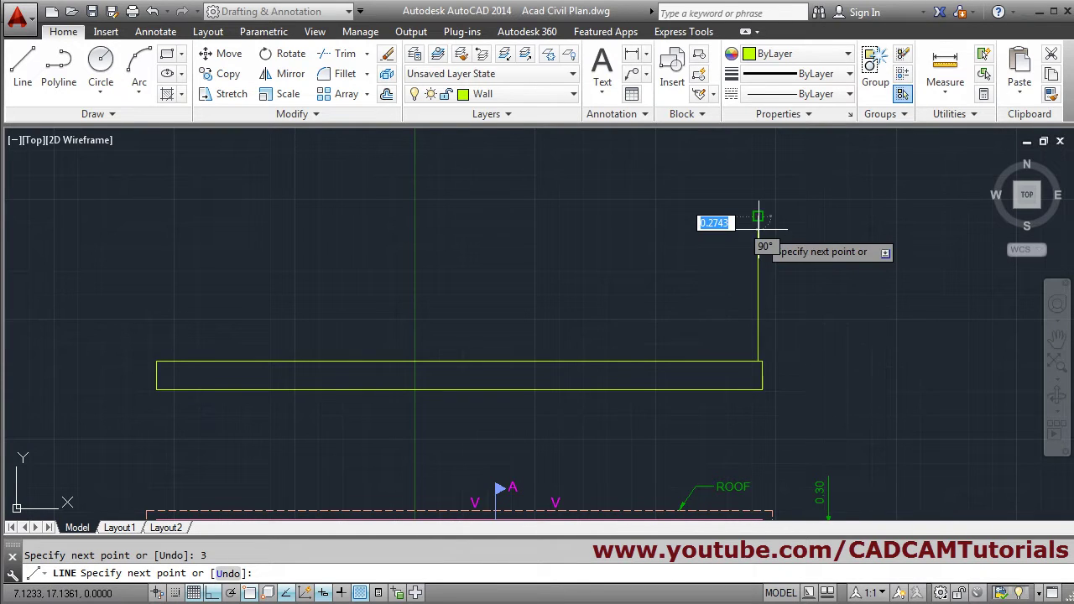
Step: Continue the line with a 0.3 m outward roof overhang and a 0.15 m upward slab edge
{"action": "scroll", "coordinate": [792, 224], "scroll_direction": "up", "scroll_amount": 2}
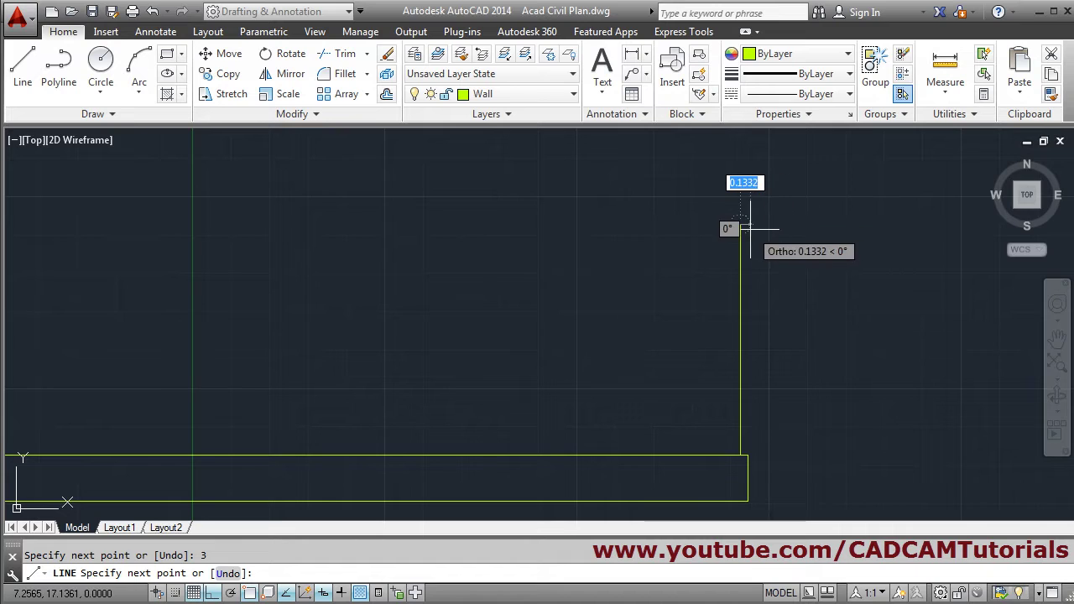
{"action": "type", "text": ".3"}
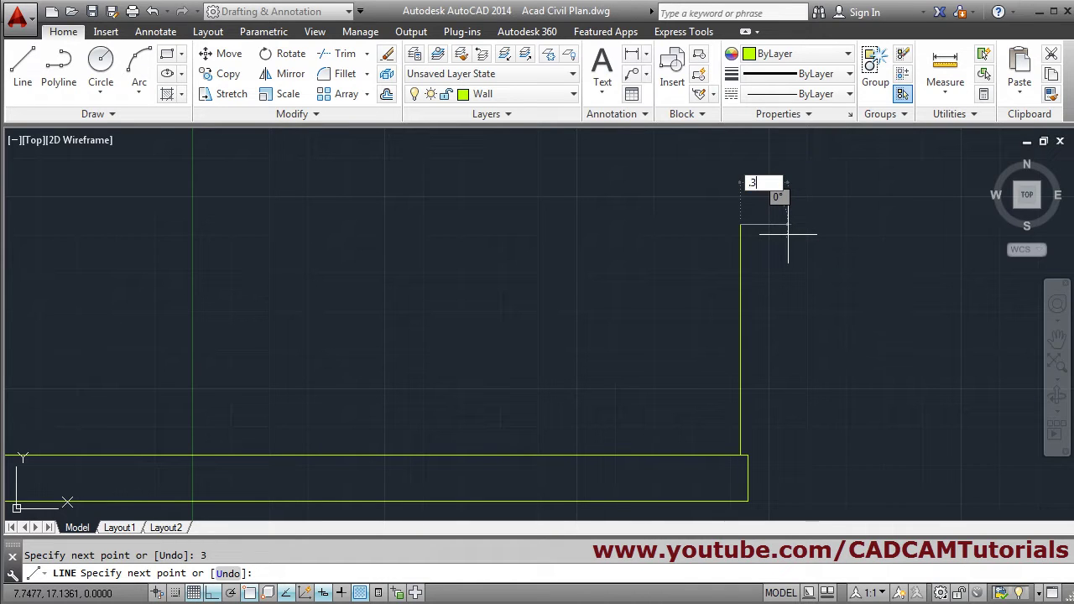
{"action": "key", "text": "Return"}
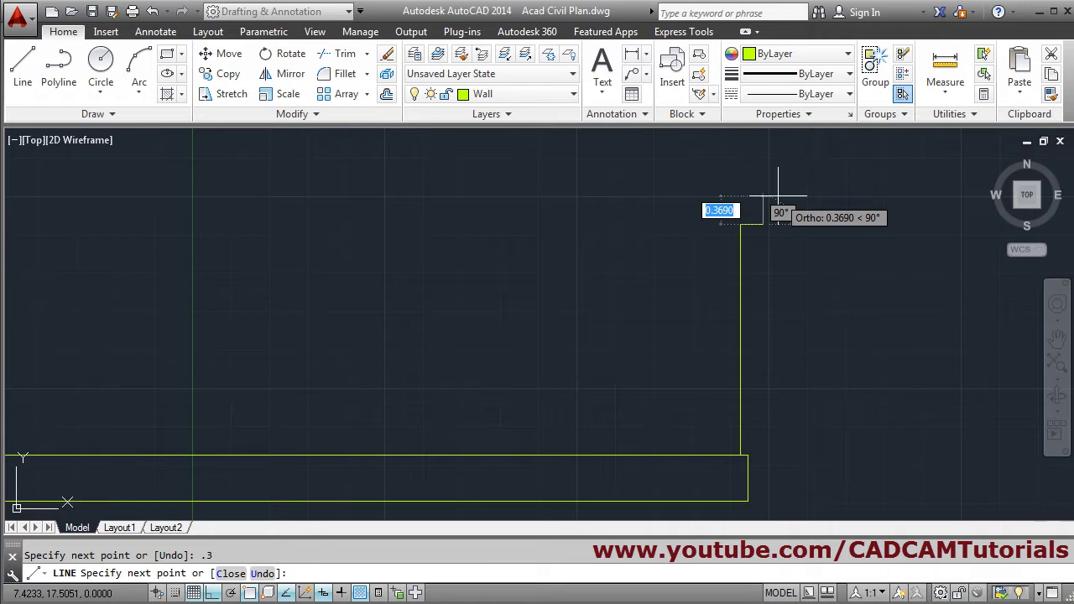
{"action": "type", "text": ".15"}
{"action": "key", "text": "Return"}
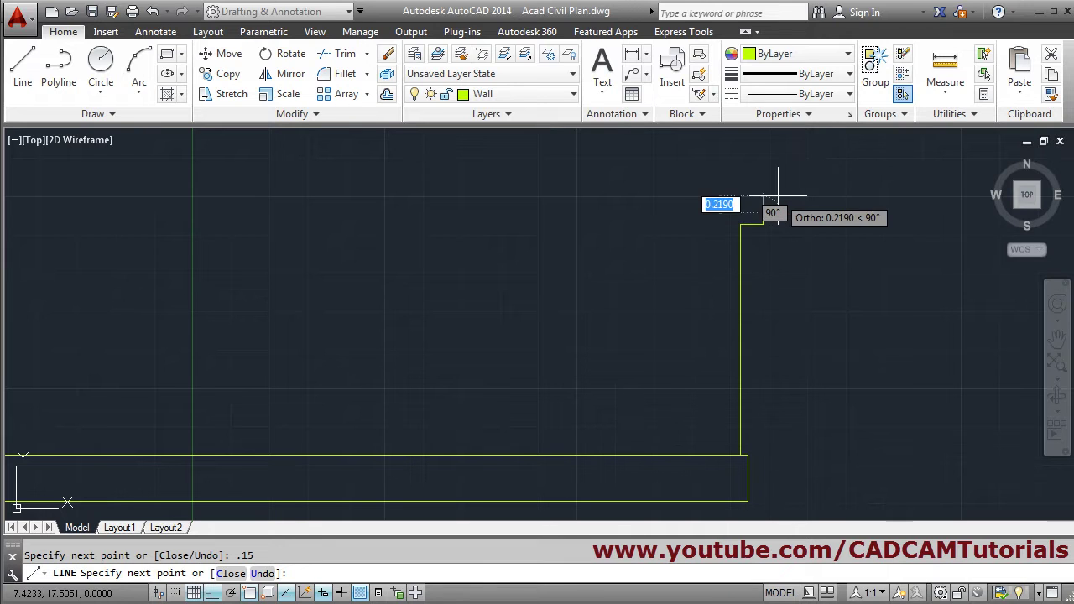
Step: Draw the roof's upper edge leftward to align with the plinth's left end and extend it another 0.3 m
{"action": "scroll", "coordinate": [473, 223], "scroll_direction": "down", "scroll_amount": 2}
{"action": "middle_click_drag", "start_coordinate": [480, 233], "coordinate": [779, 293]}
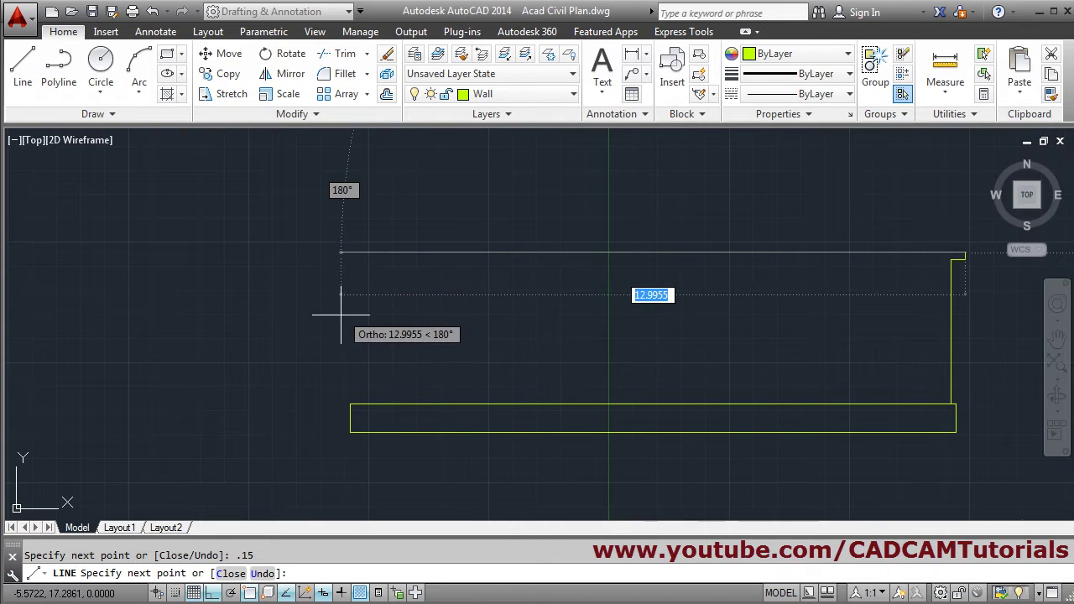
{"action": "left_click", "coordinate": [353, 266]}
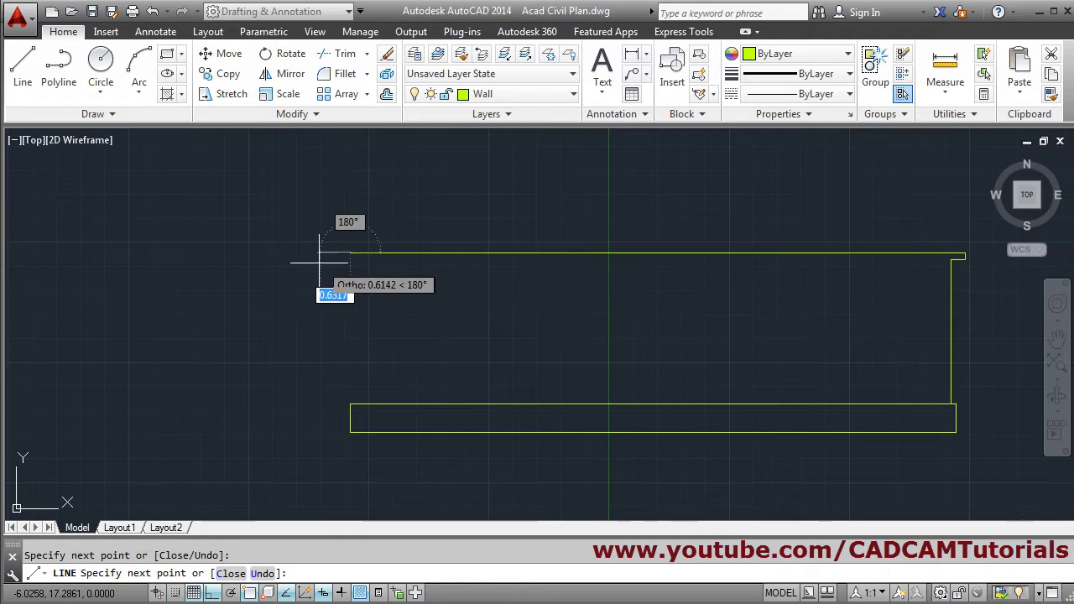
{"action": "type", "text": ".3"}
{"action": "key", "text": "Return"}
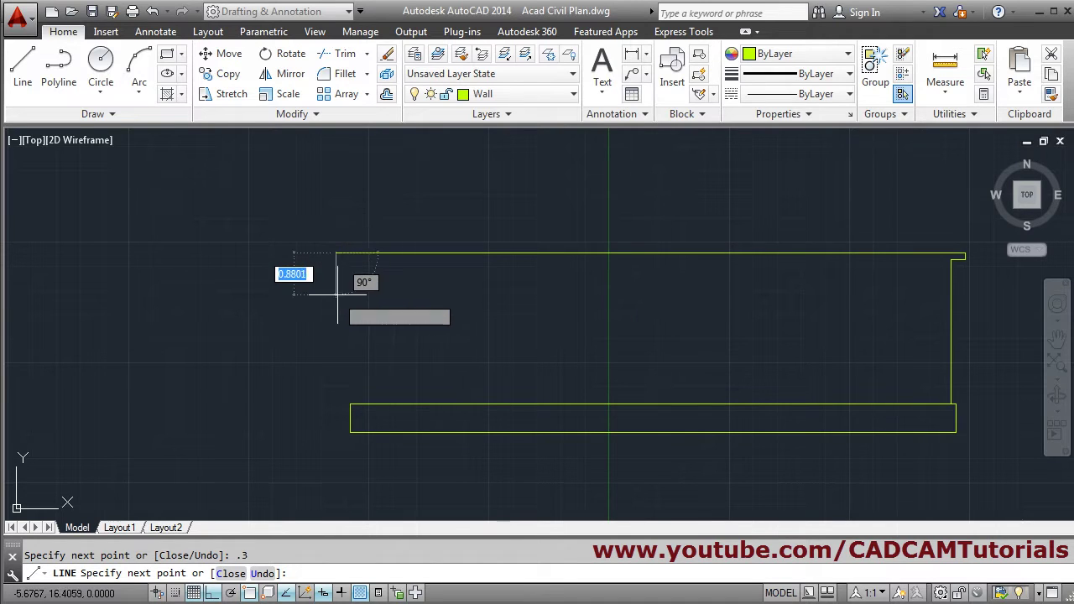
Step: Draw the left slab edge 0.15 m down, return 0.3 m inward, and finish the left wall at the plinth's upper corner
{"action": "type", "text": ".15"}
{"action": "key", "text": "Return"}
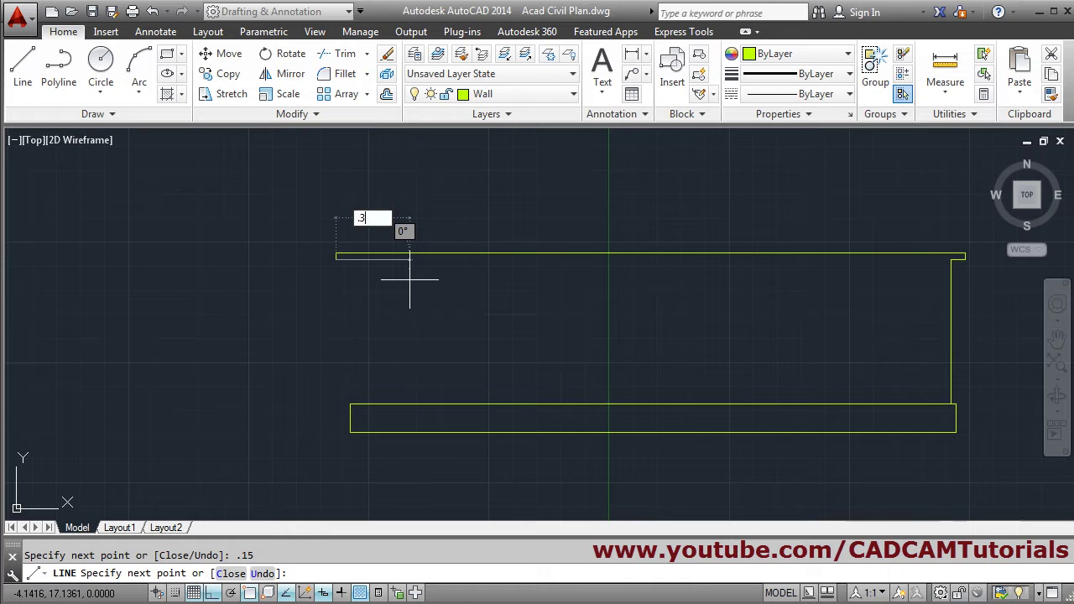
{"action": "type", "text": ".3"}
{"action": "key", "text": "Return"}
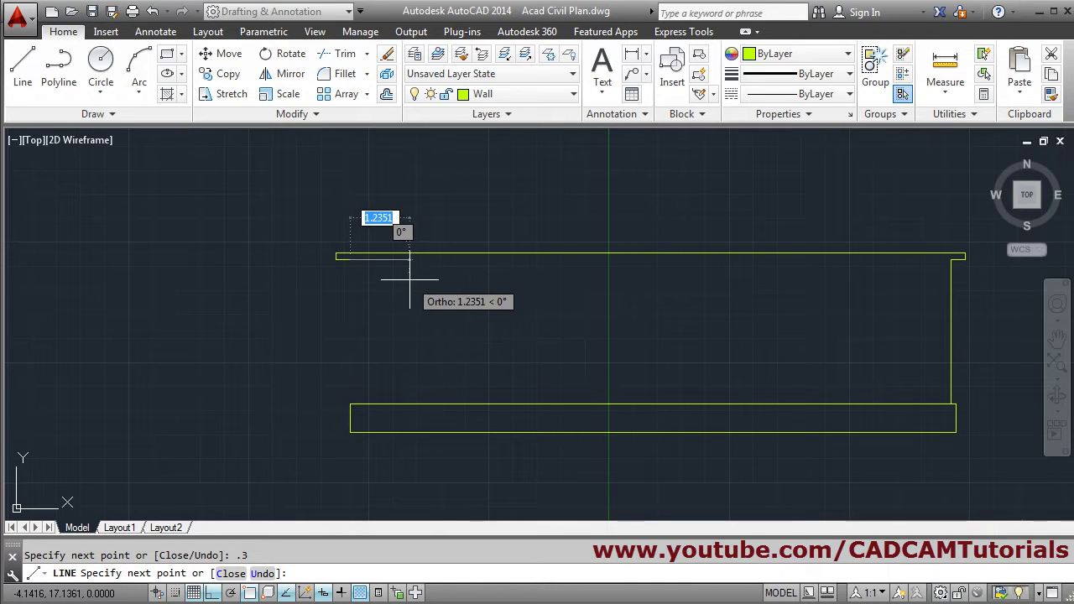
{"action": "left_click", "coordinate": [350, 404]}
{"action": "key", "text": "Return"}
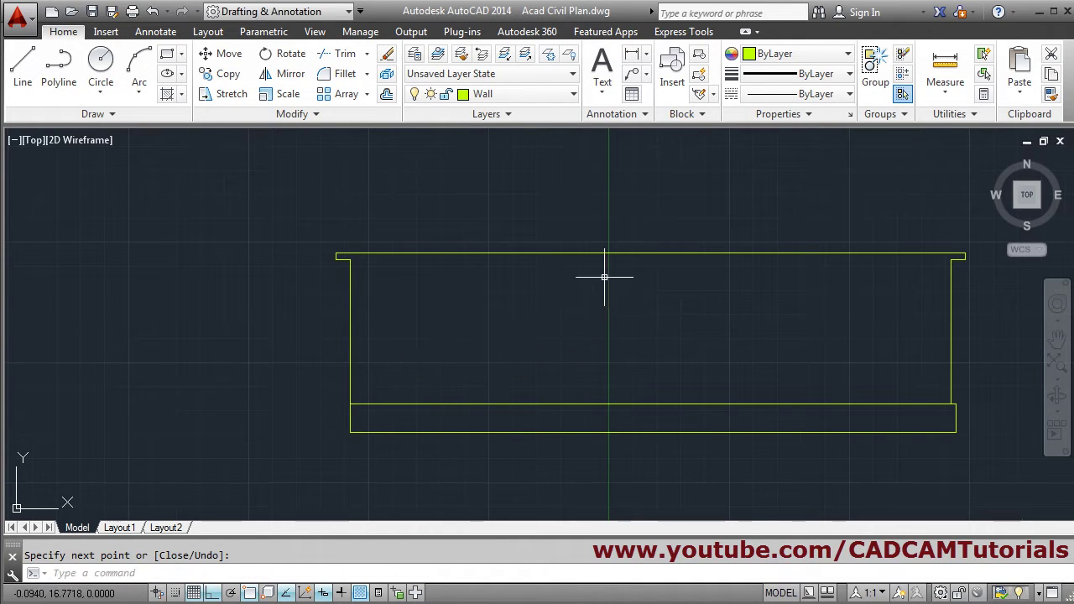
Step: Join the two short overhang lines under the roof slab into one continuous line
{"action": "mouse_move", "coordinate": [604, 277]}
{"action": "middle_mouse_down"}
{"action": "mouse_move", "coordinate": [523, 356]}
{"action": "mouse_move", "coordinate": [563, 367]}
{"action": "middle_mouse_up"}
{"action": "scroll", "coordinate": [587, 364], "scroll_direction": "up", "scroll_amount": 2}
{"action": "scroll", "coordinate": [585, 364], "scroll_direction": "down", "scroll_amount": 2}
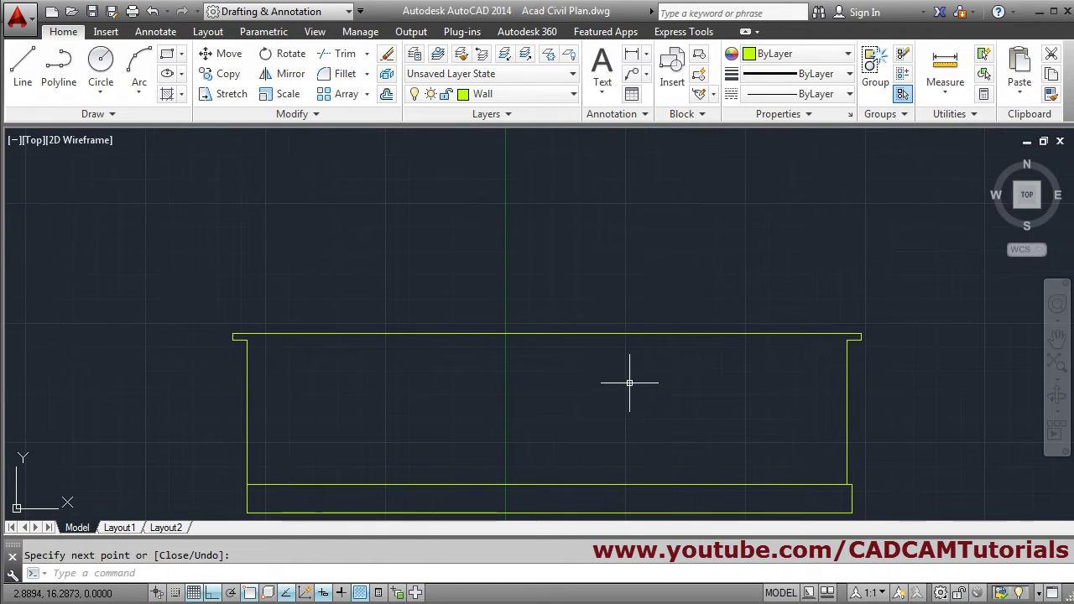
{"action": "left_click", "coordinate": [307, 115]}
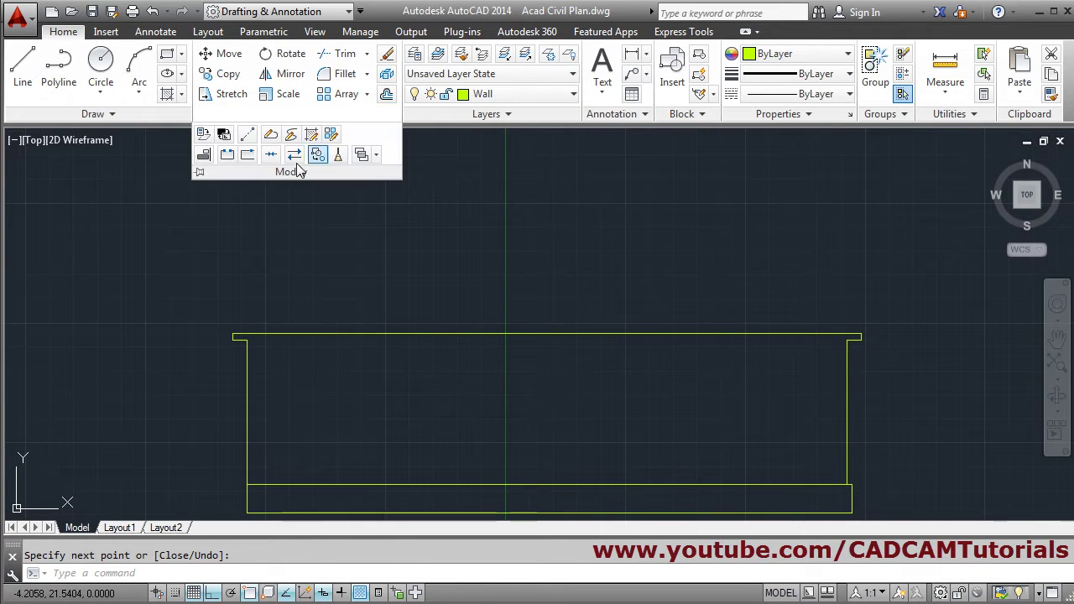
{"action": "left_click", "coordinate": [272, 156]}
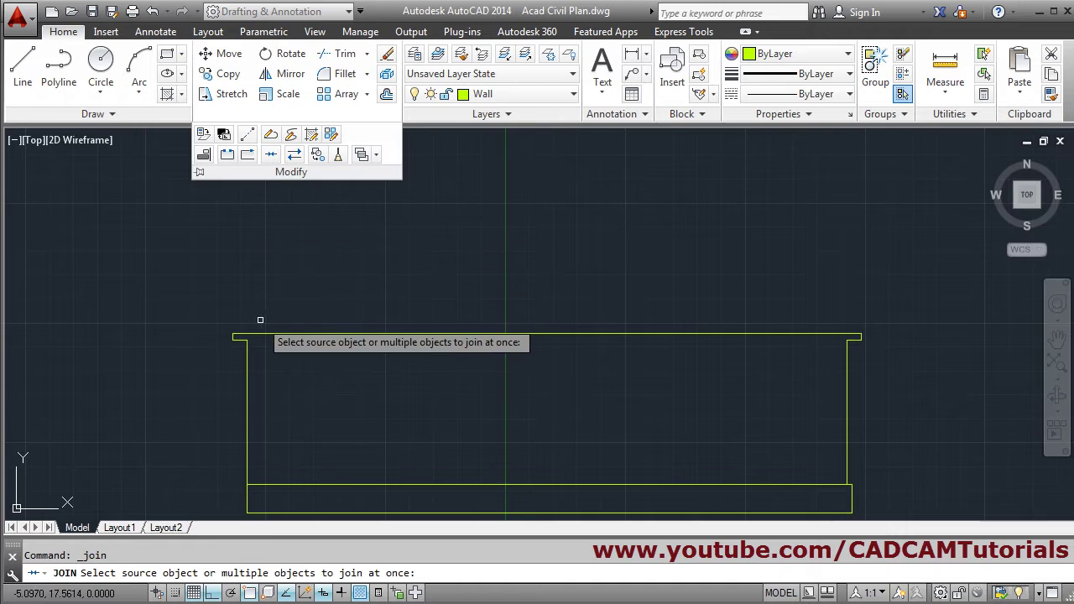
{"action": "left_click", "coordinate": [240, 338]}
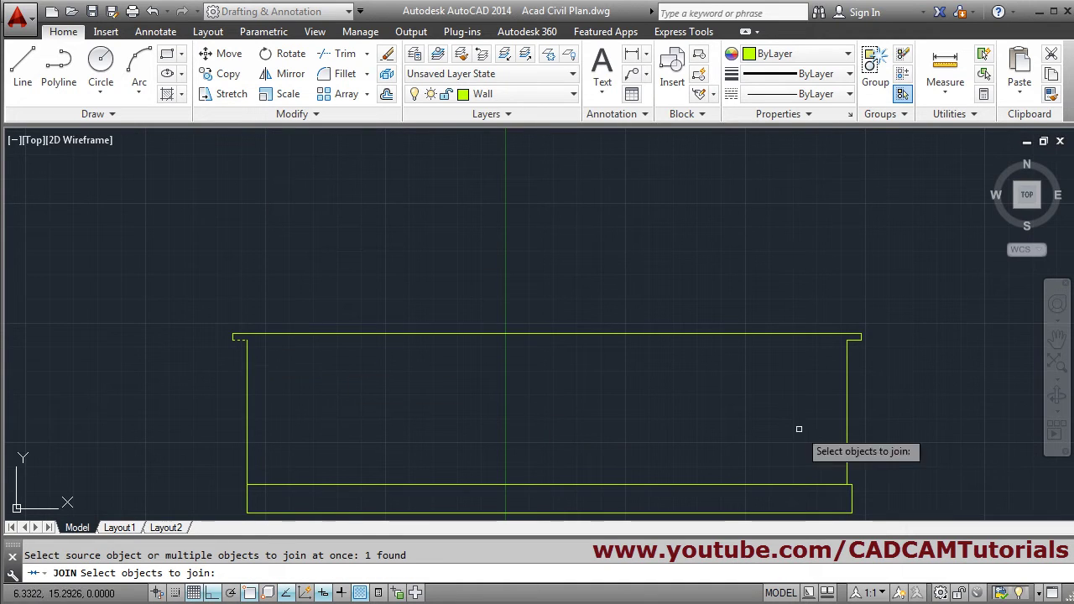
{"action": "left_click", "coordinate": [855, 340]}
{"action": "key", "text": "Return"}
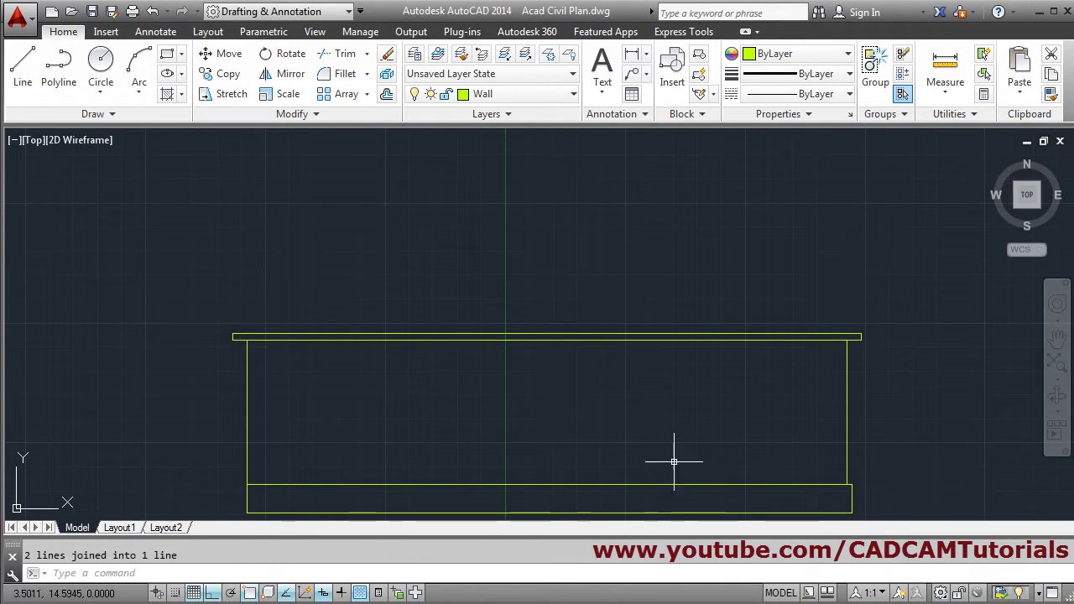
{"action": "middle_click", "coordinate": [654, 468]}
{"action": "scroll", "coordinate": [618, 407], "scroll_direction": "up", "scroll_amount": 8}
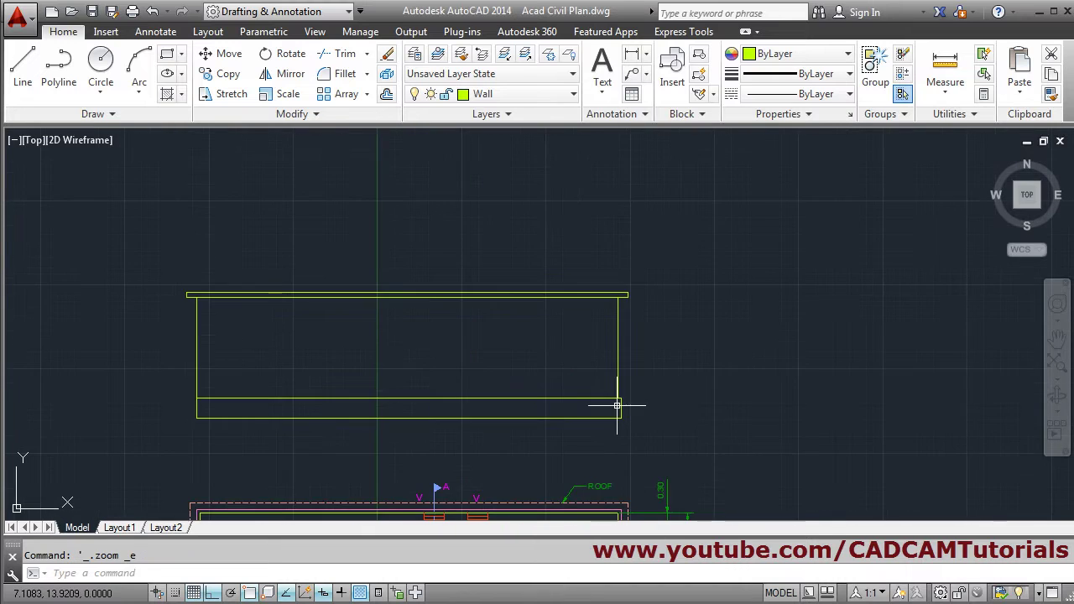
Step: Examine where the side walls meet the plinth at both ends of the elevation
{"action": "mouse_move", "coordinate": [520, 404]}
{"action": "middle_mouse_down"}
{"action": "mouse_move", "coordinate": [568, 406]}
{"action": "mouse_move", "coordinate": [712, 361]}
{"action": "middle_mouse_up"}
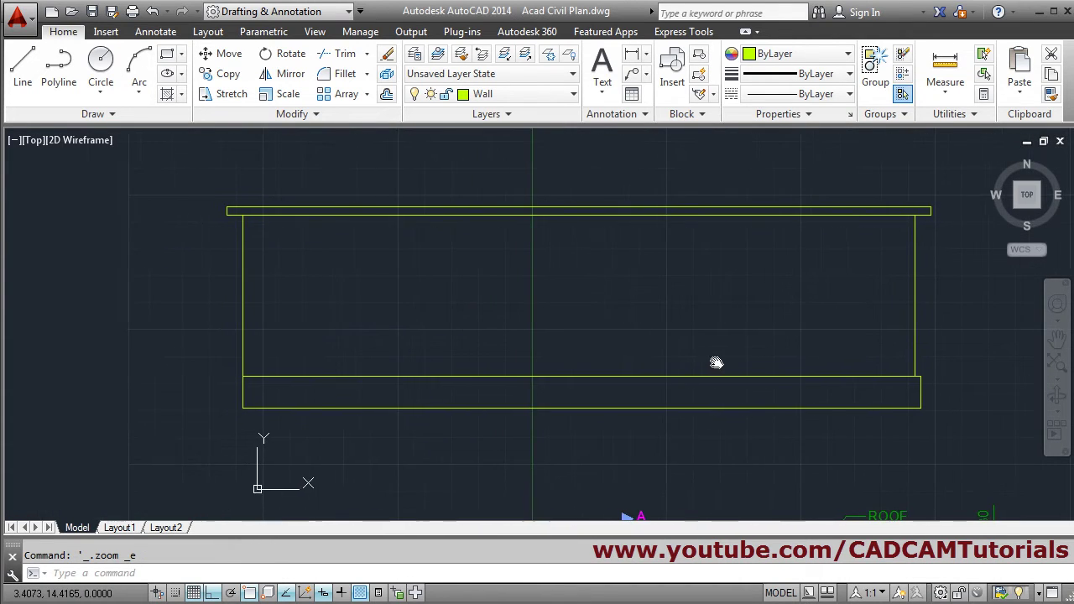
{"action": "scroll", "coordinate": [235, 384], "scroll_direction": "up", "scroll_amount": 2}
{"action": "scroll", "coordinate": [206, 388], "scroll_direction": "down", "scroll_amount": 3}
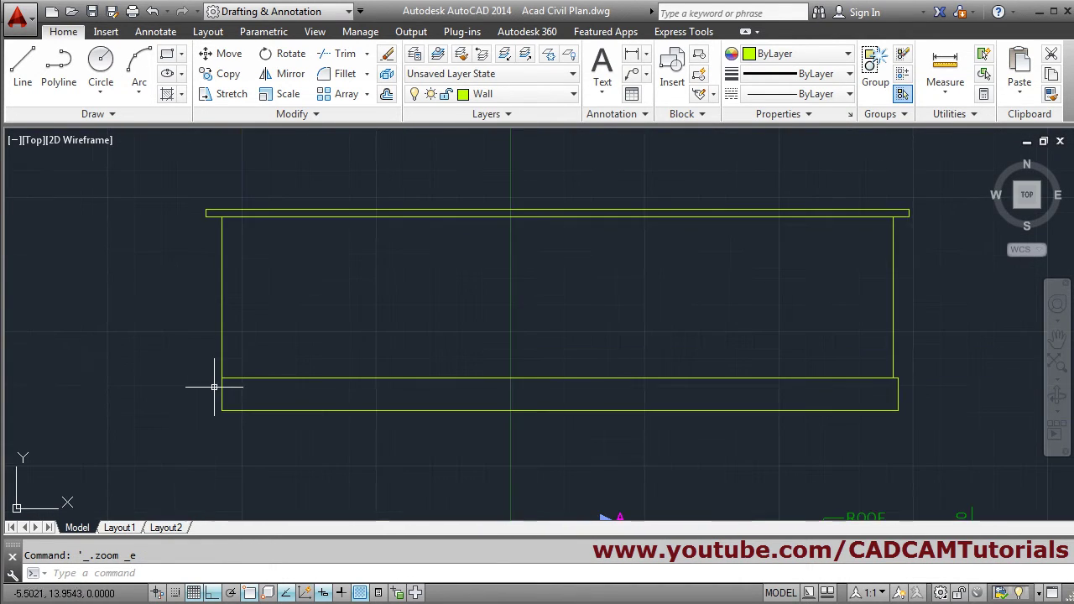
{"action": "mouse_move", "coordinate": [216, 384]}
{"action": "middle_mouse_down"}
{"action": "mouse_move", "coordinate": [271, 263]}
{"action": "mouse_move", "coordinate": [249, 278]}
{"action": "mouse_move", "coordinate": [240, 367]}
{"action": "mouse_move", "coordinate": [251, 387]}
{"action": "middle_mouse_up"}
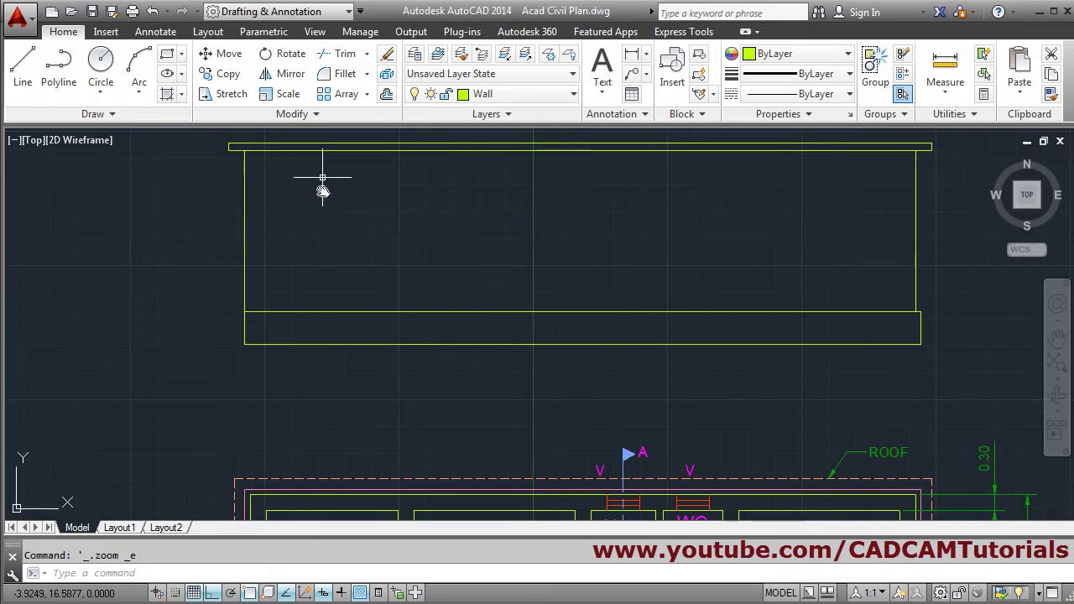
{"action": "middle_click_drag", "start_coordinate": [321, 187], "coordinate": [326, 216]}
{"action": "scroll", "coordinate": [258, 345], "scroll_direction": "up", "scroll_amount": 4}
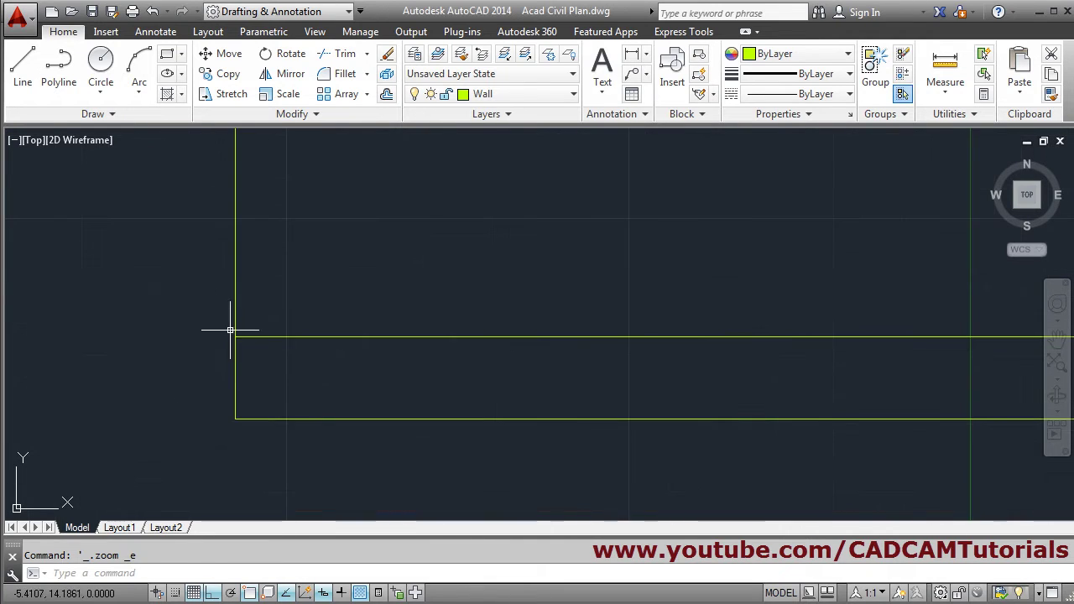
{"action": "scroll", "coordinate": [335, 292], "scroll_direction": "down", "scroll_amount": 2}
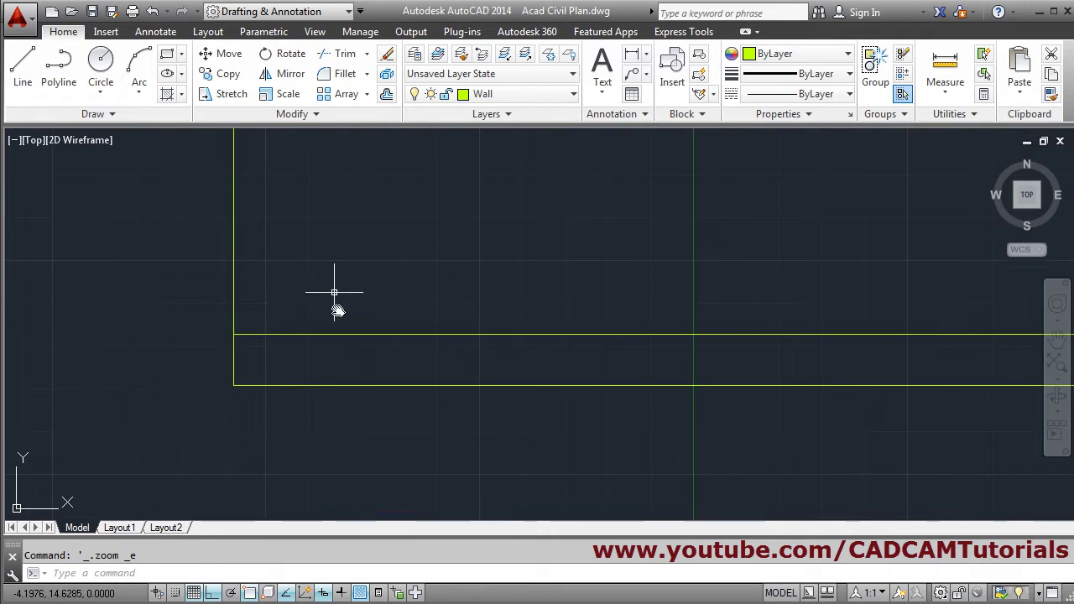
{"action": "left_click", "coordinate": [300, 118]}
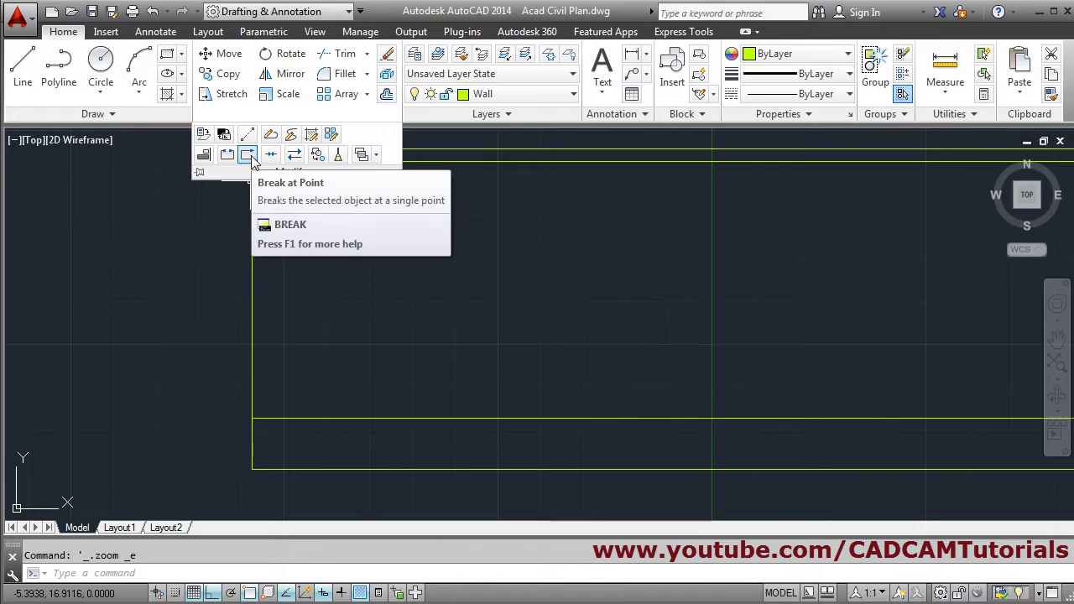
{"action": "left_click", "coordinate": [249, 156]}
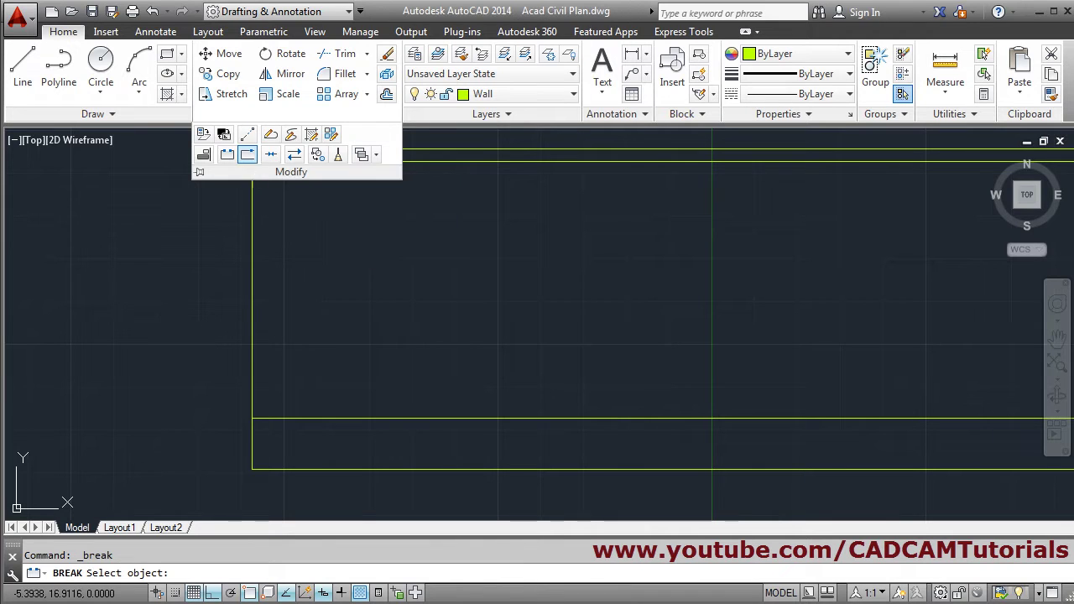
{"action": "left_click", "coordinate": [253, 396]}
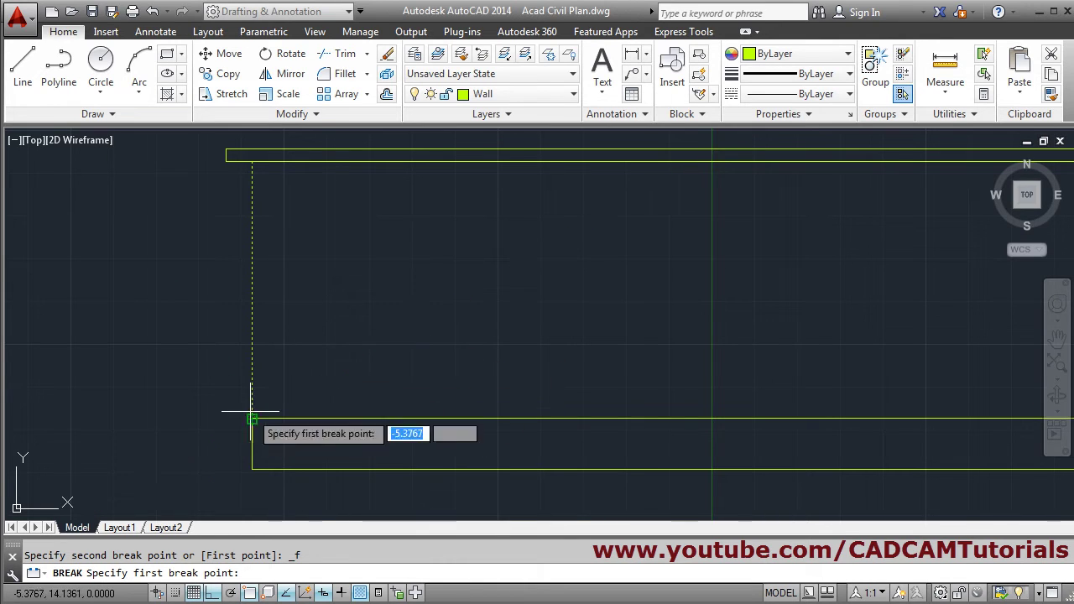
{"action": "key", "text": "Escape"}
Step: Move the elevation's left wall line 0.1 m inward from the plinth's end
{"action": "middle_click_drag", "start_coordinate": [306, 304], "coordinate": [311, 328]}
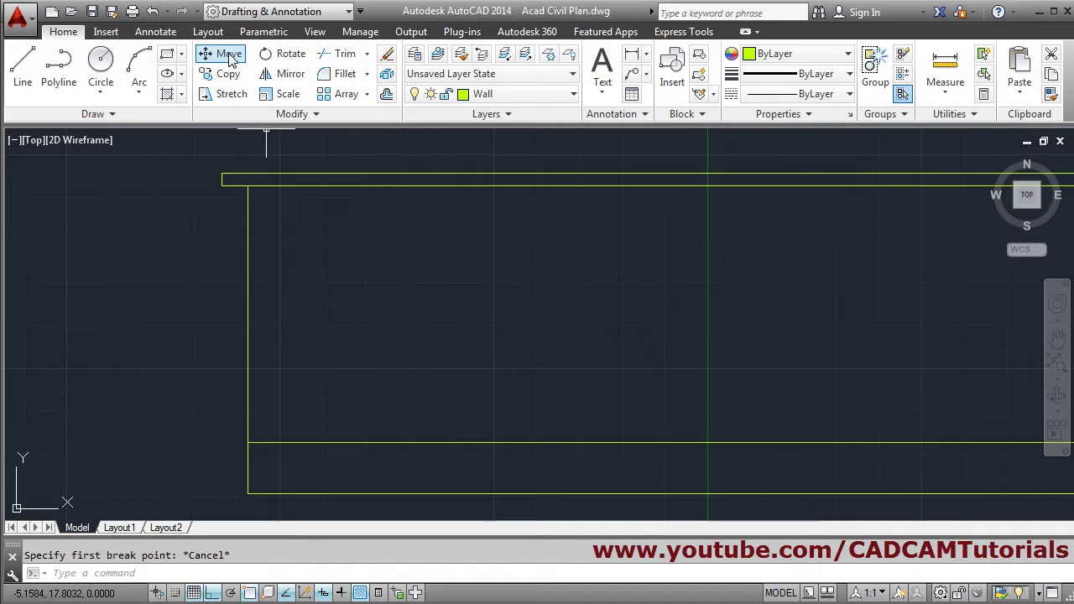
{"action": "left_click", "coordinate": [249, 270]}
{"action": "key", "text": "Return"}
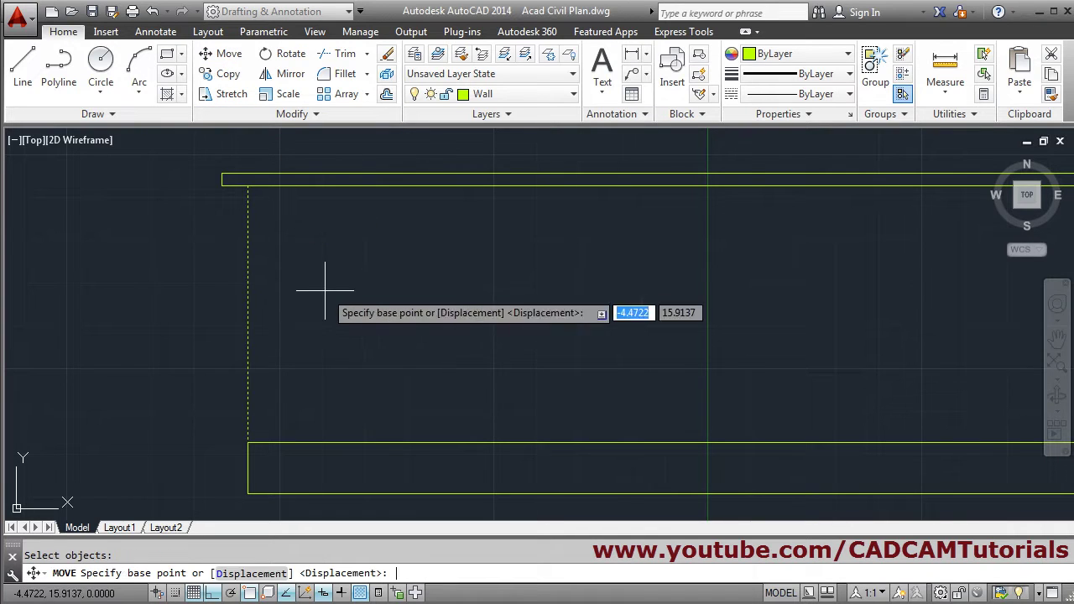
{"action": "left_click", "coordinate": [309, 310]}
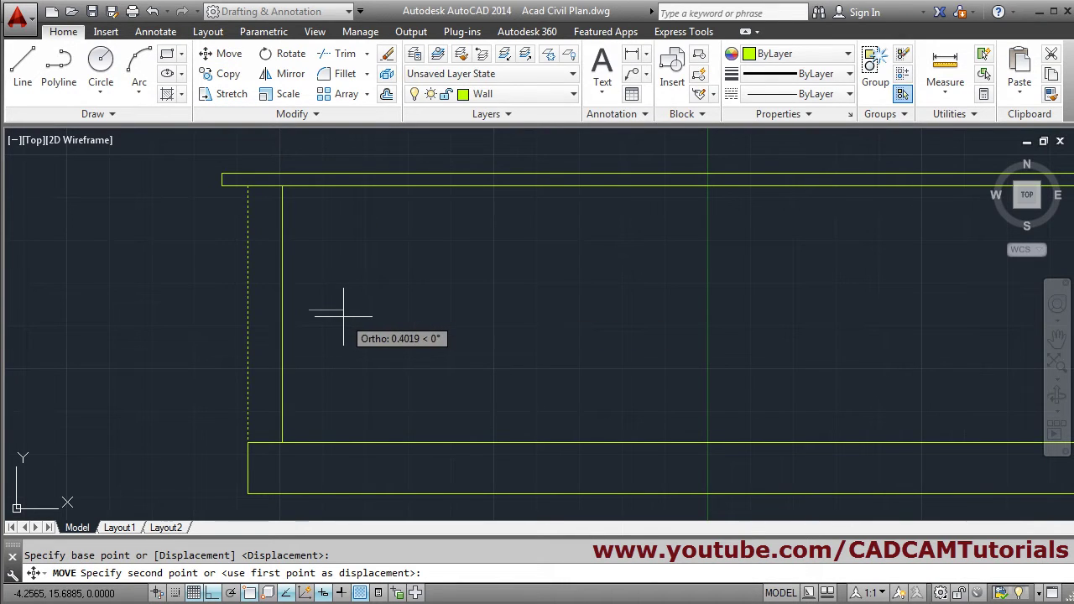
{"action": "type", "text": ".1"}
{"action": "key", "text": "Return"}
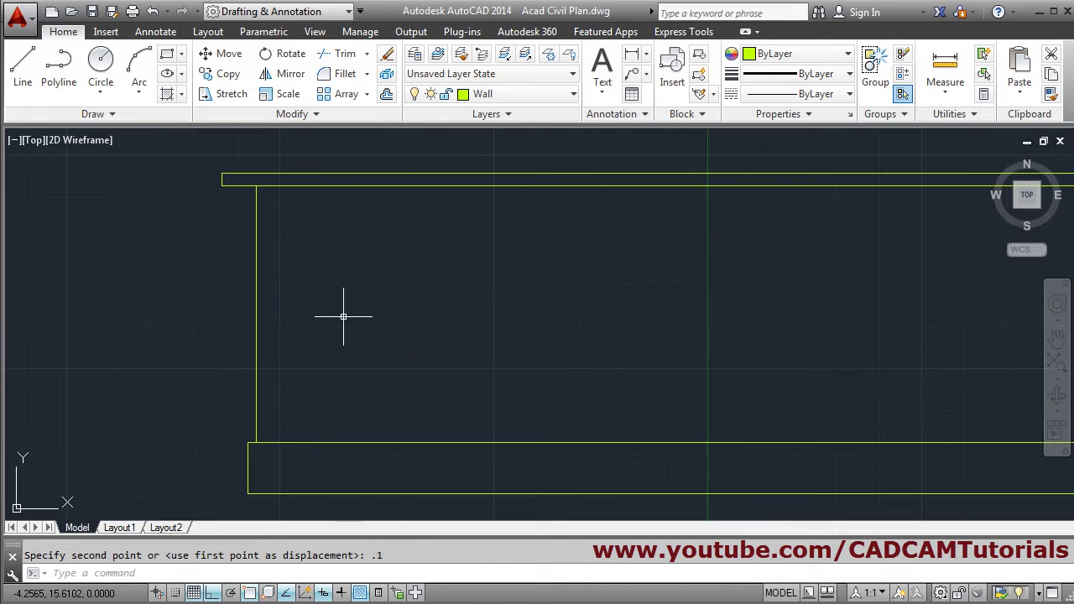
Step: Stretch the roof slab's left end 0.1 m inward, toward the left wall
{"action": "middle_click_drag", "start_coordinate": [324, 335], "coordinate": [295, 394]}
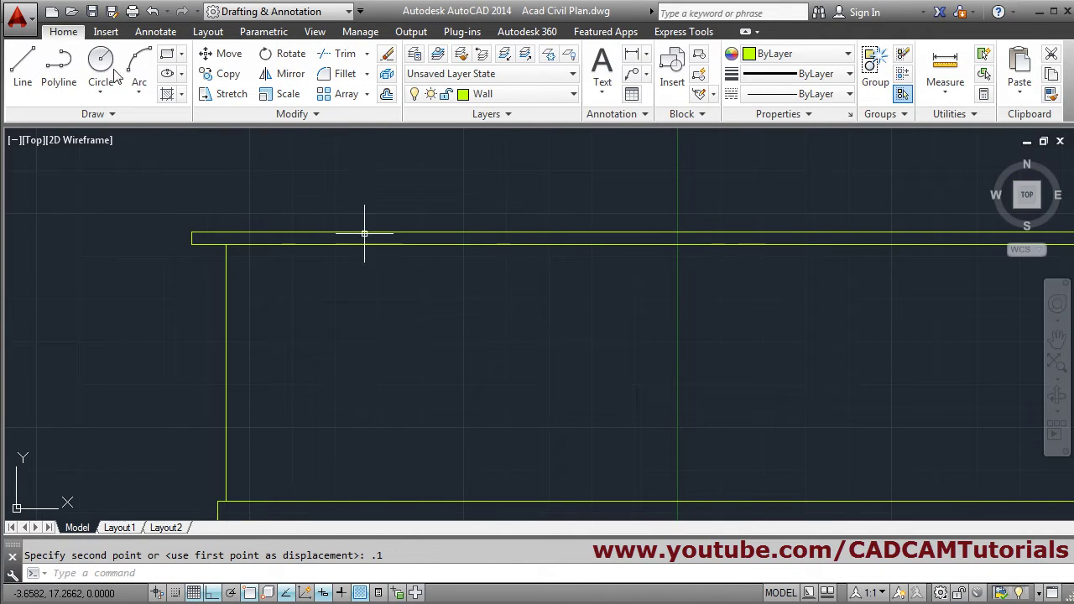
{"action": "left_click", "coordinate": [225, 94]}
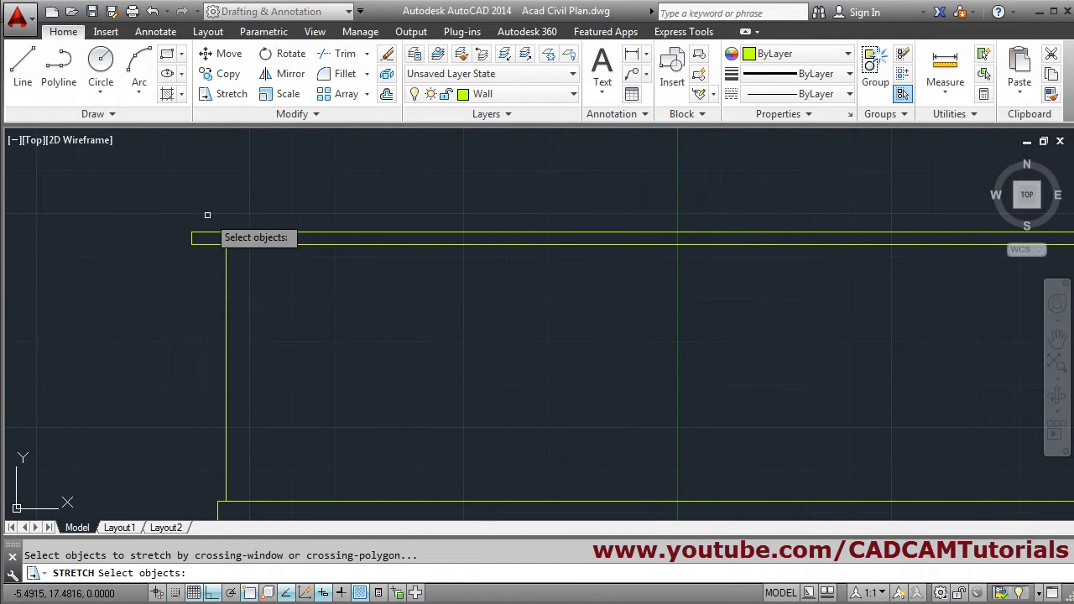
{"action": "left_click", "coordinate": [201, 217]}
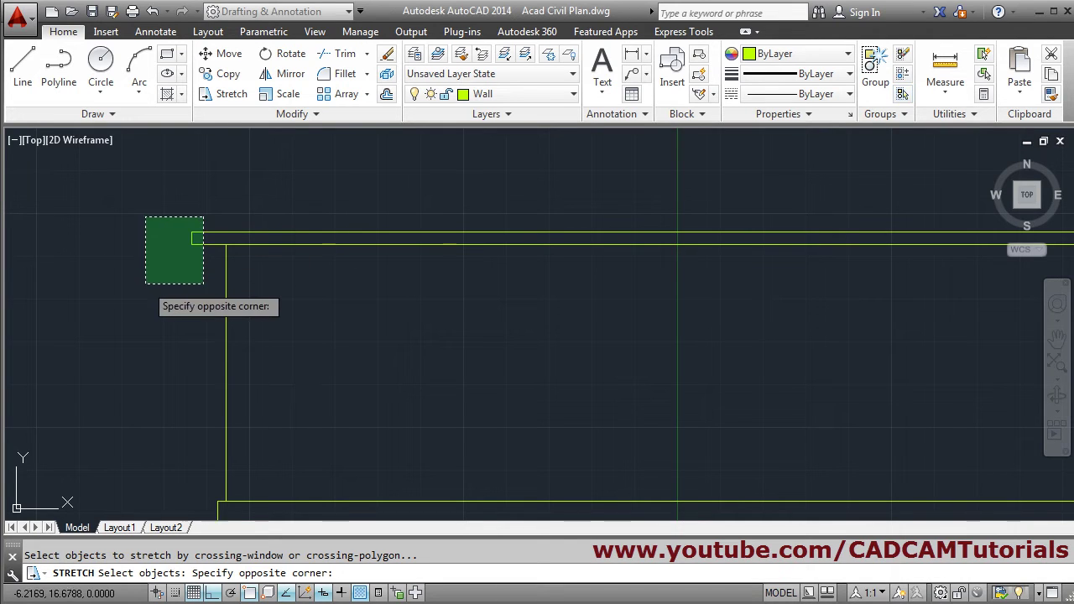
{"action": "left_click", "coordinate": [172, 272]}
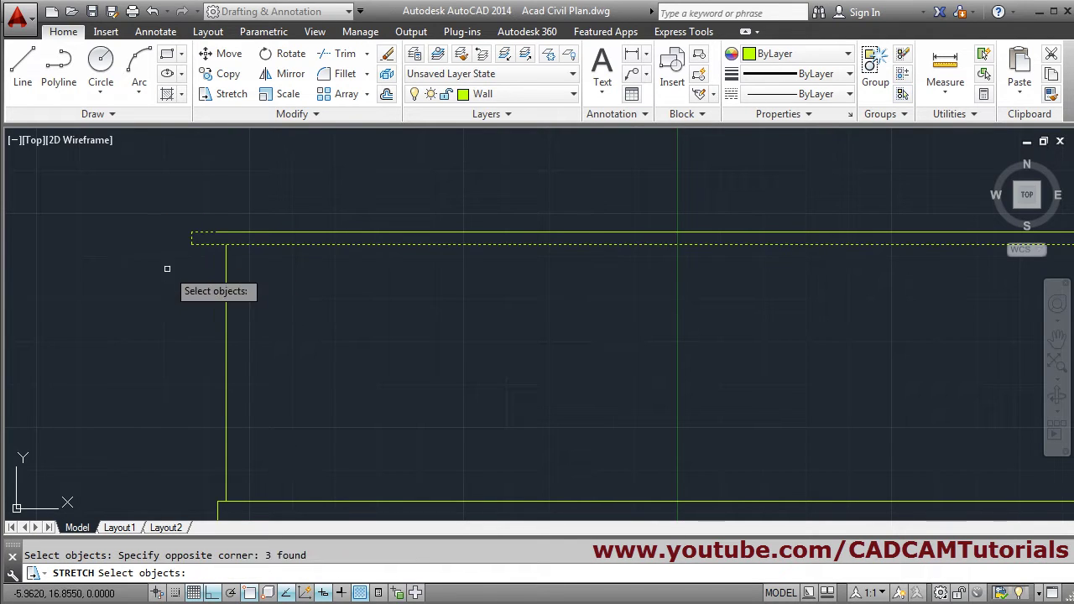
{"action": "key", "text": "Return"}
{"action": "left_click", "coordinate": [269, 294]}
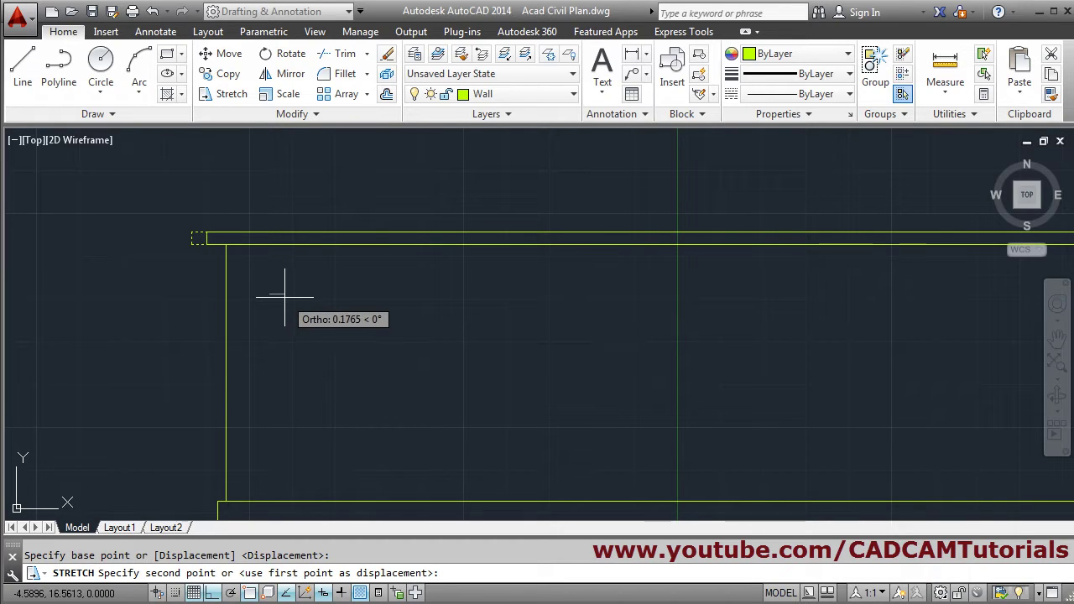
{"action": "type", "text": ".1"}
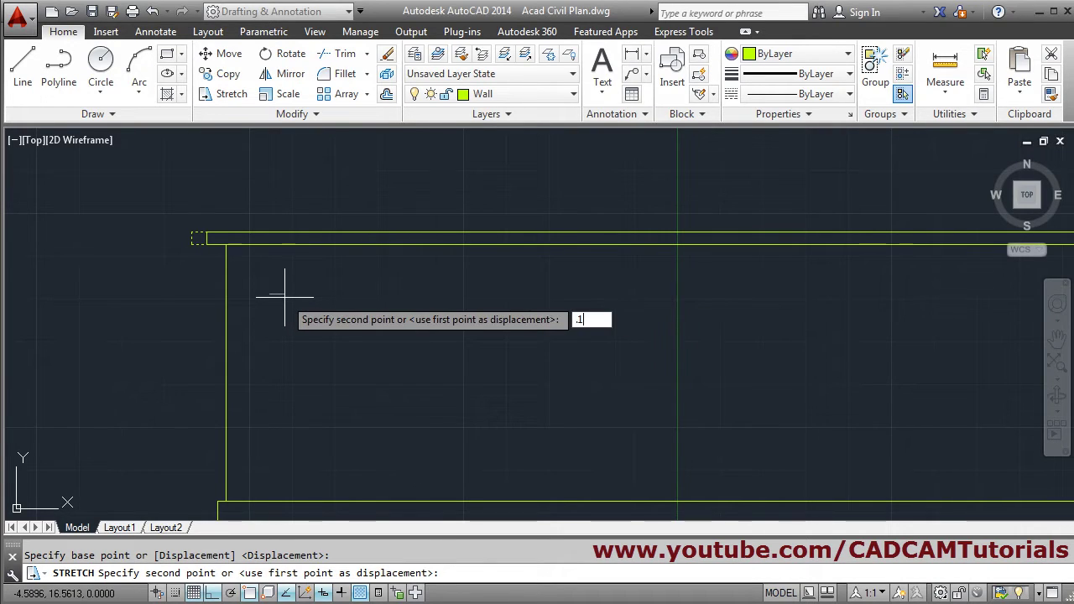
{"action": "key", "text": "Return"}
{"action": "scroll", "coordinate": [247, 237], "scroll_direction": "down", "scroll_amount": 2}
{"action": "middle_click_drag", "start_coordinate": [461, 361], "coordinate": [374, 355]}
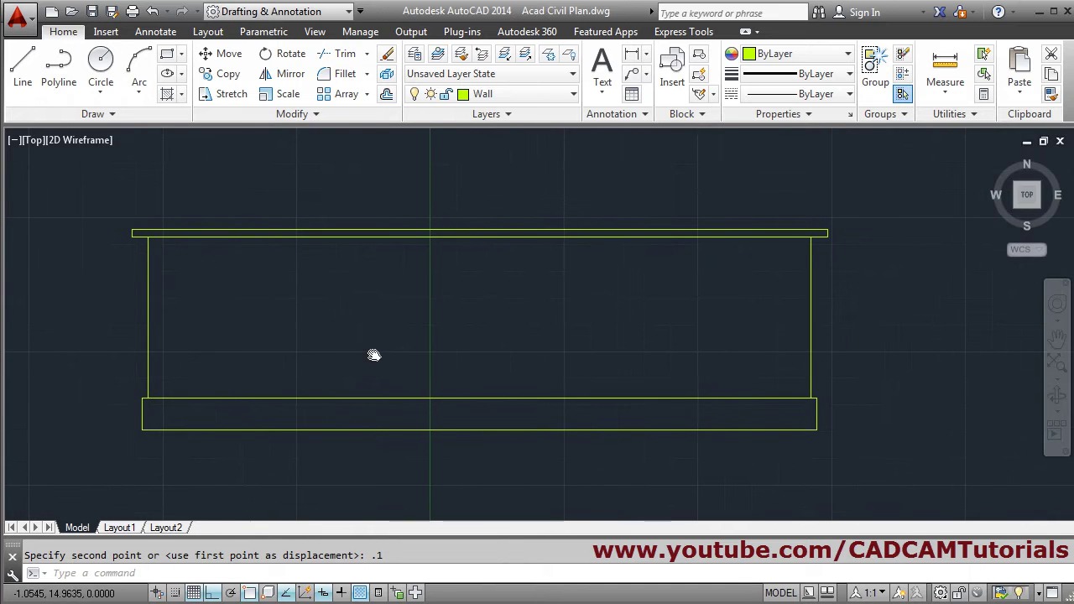
Step: Examine the ground floor plan's verandah side against the elevation above it to locate the door
{"action": "middle_click_drag", "start_coordinate": [433, 379], "coordinate": [464, 366]}
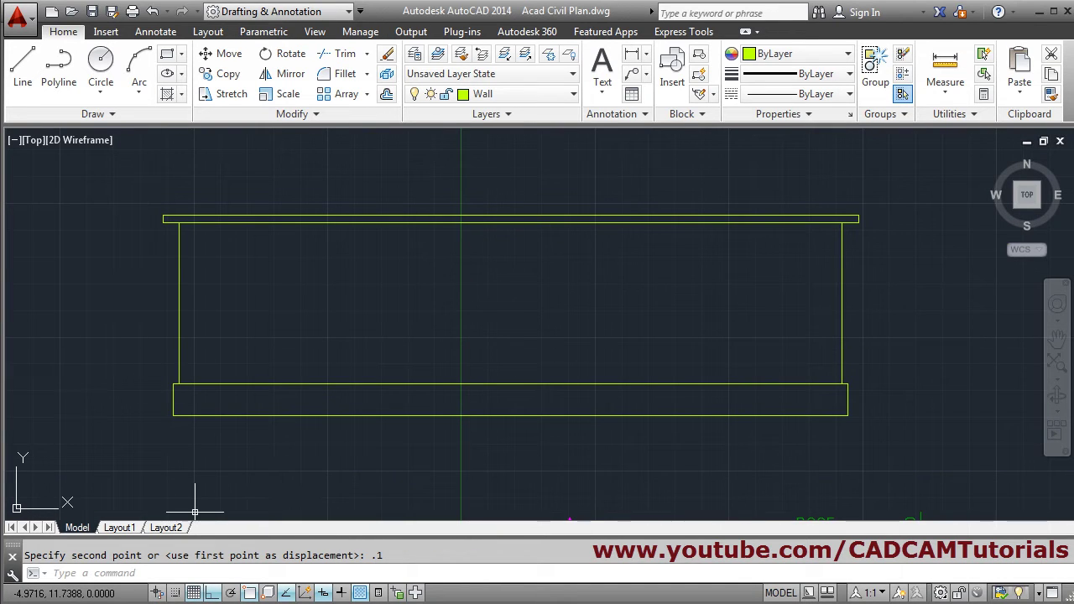
{"action": "scroll", "coordinate": [276, 243], "scroll_direction": "down", "scroll_amount": 5}
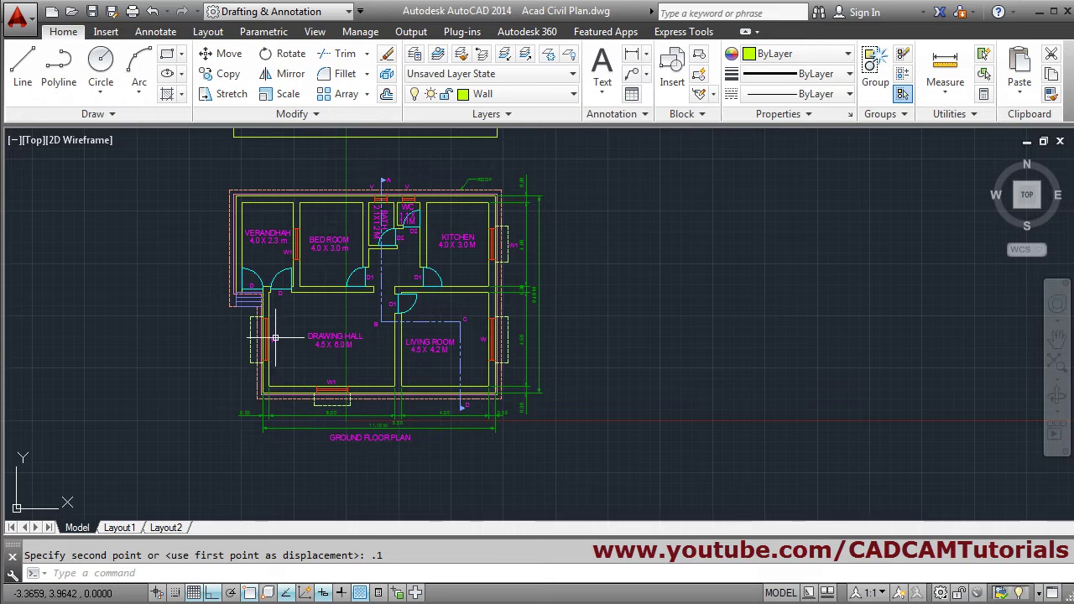
{"action": "middle_click_drag", "start_coordinate": [275, 337], "coordinate": [313, 438]}
{"action": "scroll", "coordinate": [293, 369], "scroll_direction": "up", "scroll_amount": 3}
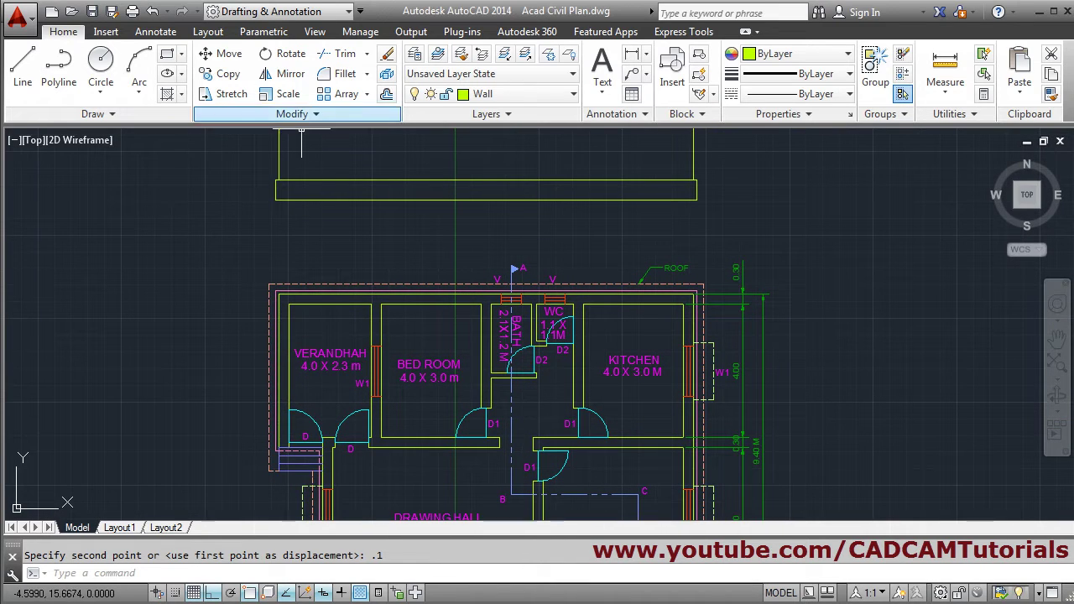
{"action": "mouse_move", "coordinate": [327, 256]}
{"action": "middle_mouse_down"}
{"action": "mouse_move", "coordinate": [324, 391]}
{"action": "mouse_move", "coordinate": [316, 347]}
{"action": "mouse_move", "coordinate": [288, 314]}
{"action": "middle_mouse_up"}
{"action": "mouse_move", "coordinate": [313, 470]}
{"action": "middle_mouse_down"}
{"action": "mouse_move", "coordinate": [310, 412]}
{"action": "mouse_move", "coordinate": [302, 502]}
{"action": "middle_mouse_up"}
{"action": "middle_click_drag", "start_coordinate": [293, 347], "coordinate": [293, 360]}
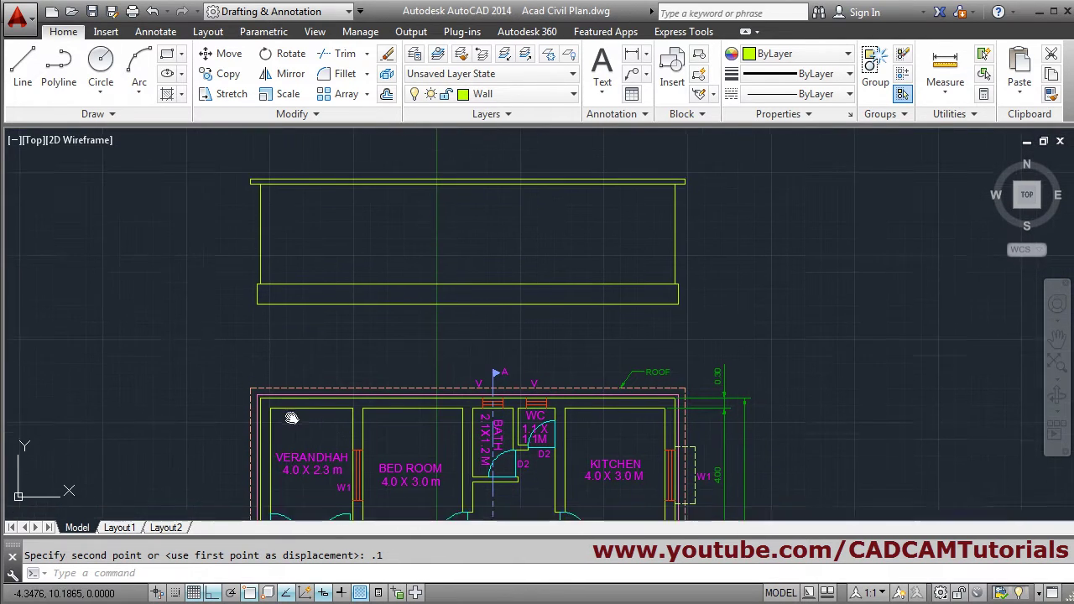
{"action": "middle_click_drag", "start_coordinate": [293, 415], "coordinate": [285, 448]}
Step: Draw a door outline 2 m high and 1 m wide on the plinth's upper edge, starting in line with the verandah's left inner wall face
{"action": "left_click", "coordinate": [23, 69]}
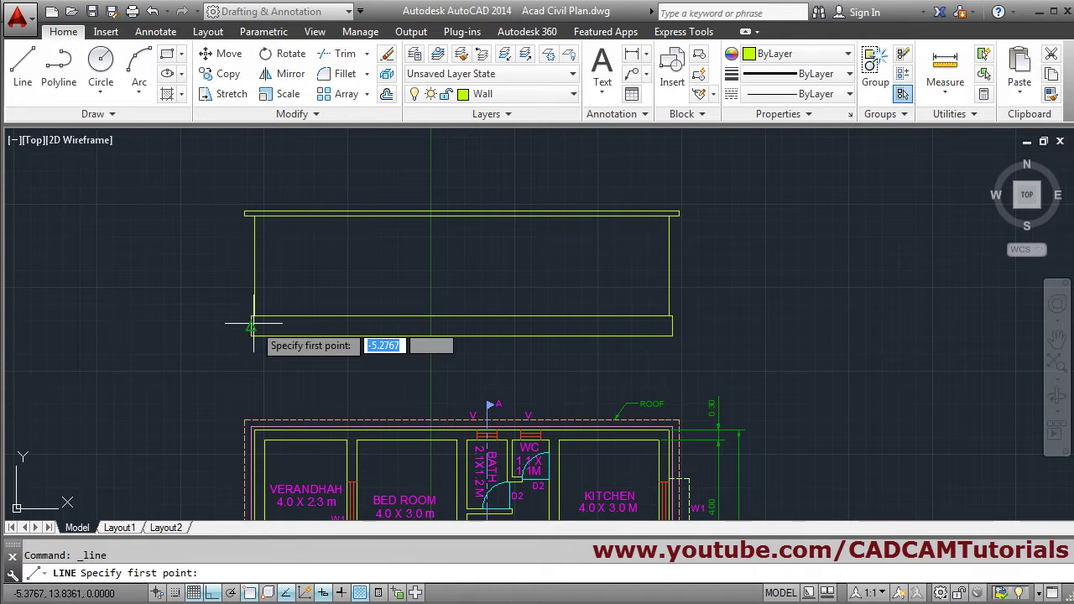
{"action": "scroll", "coordinate": [246, 338], "scroll_direction": "up", "scroll_amount": 2}
{"action": "scroll", "coordinate": [277, 378], "scroll_direction": "down", "scroll_amount": 6}
{"action": "scroll", "coordinate": [306, 395], "scroll_direction": "up", "scroll_amount": 9}
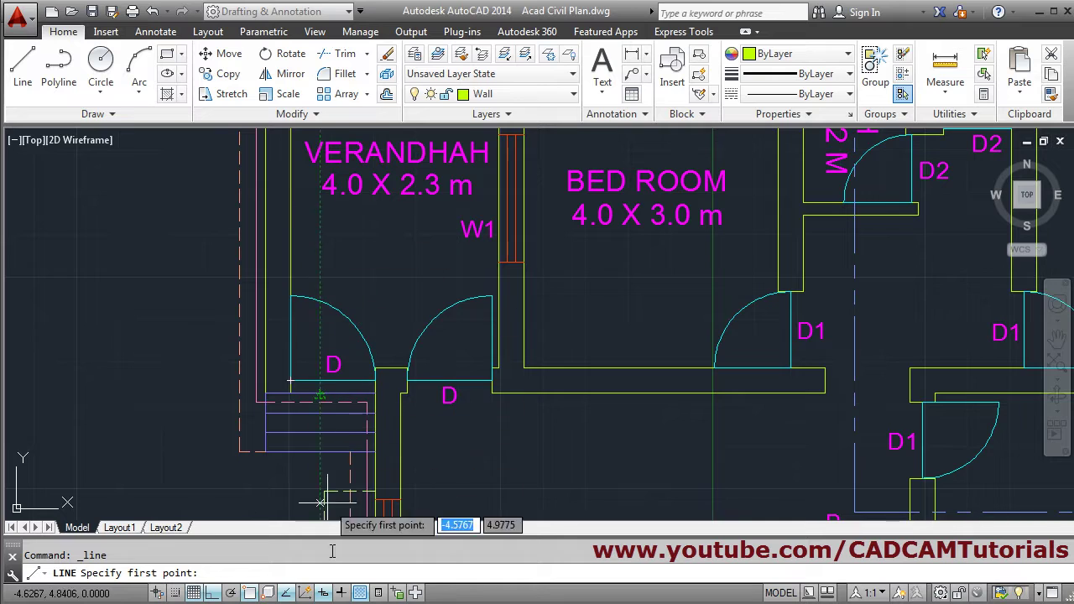
{"action": "scroll", "coordinate": [319, 378], "scroll_direction": "down", "scroll_amount": 6}
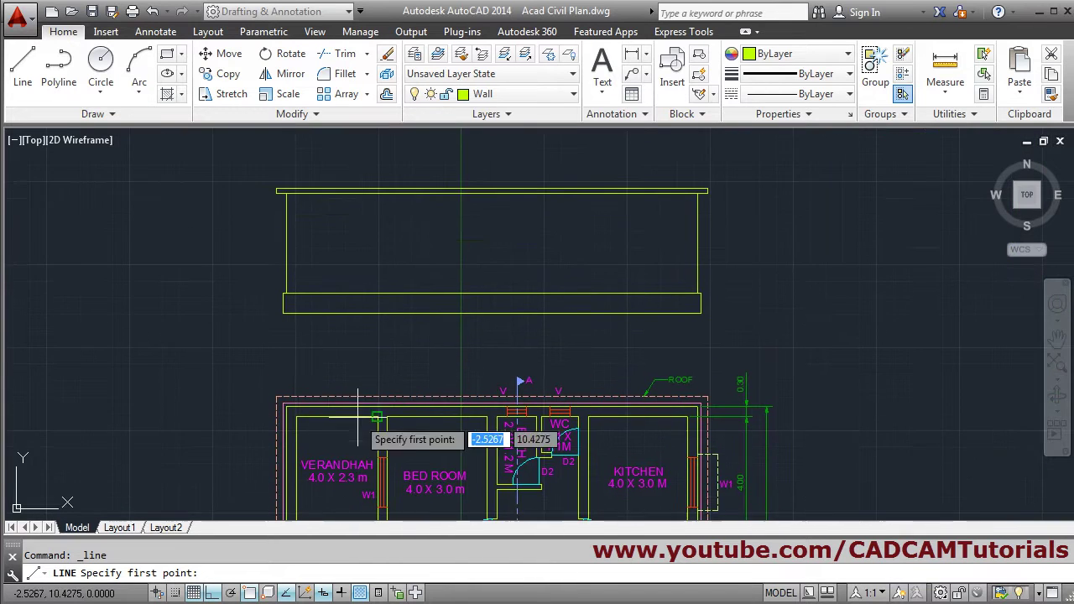
{"action": "left_click", "coordinate": [295, 292]}
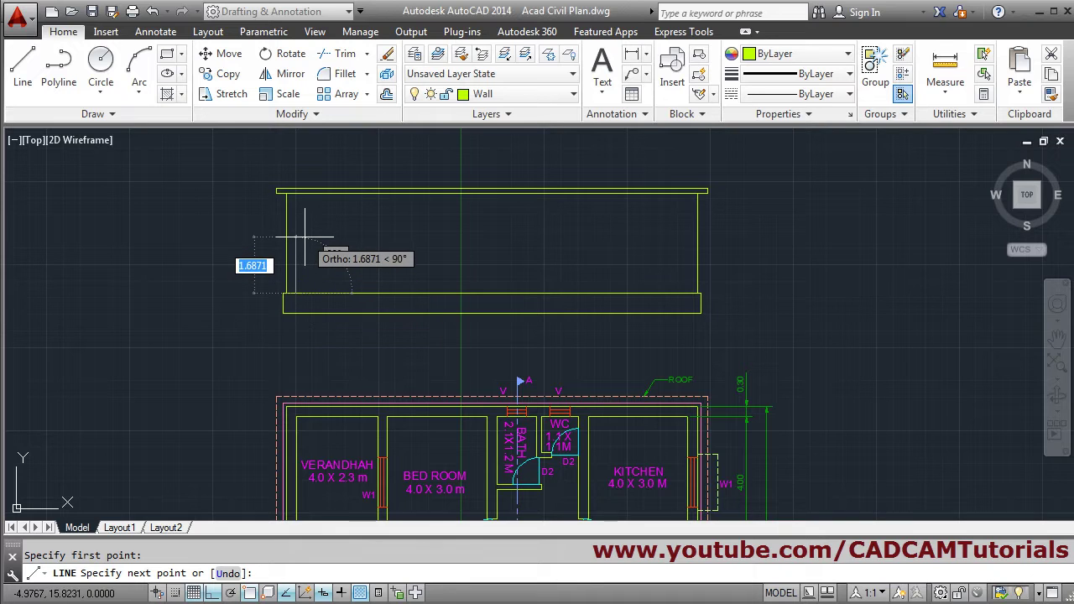
{"action": "type", "text": "2"}
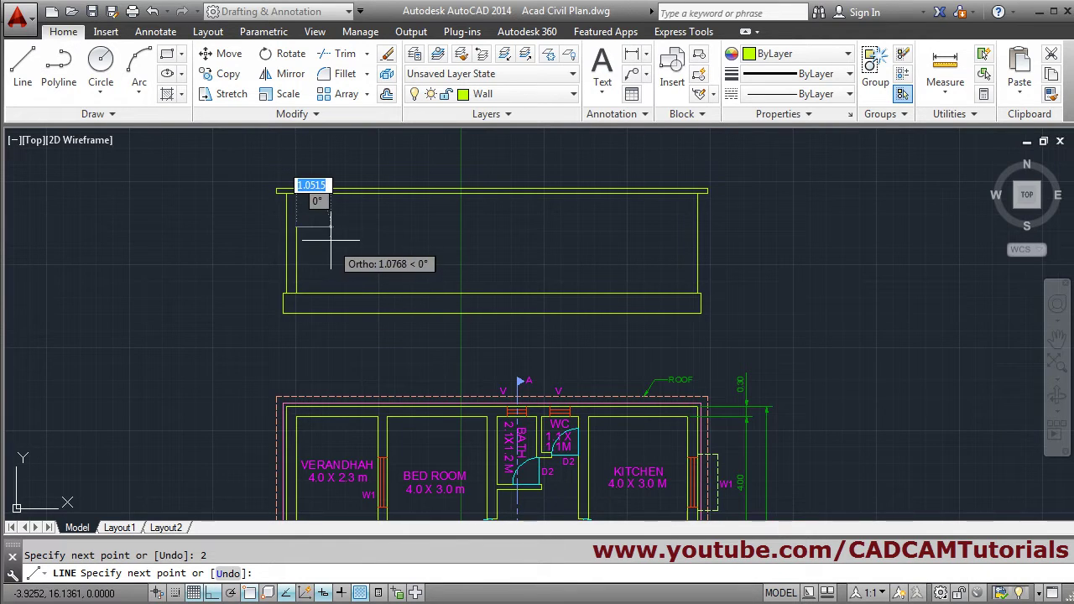
{"action": "scroll", "coordinate": [319, 218], "scroll_direction": "up", "scroll_amount": 2}
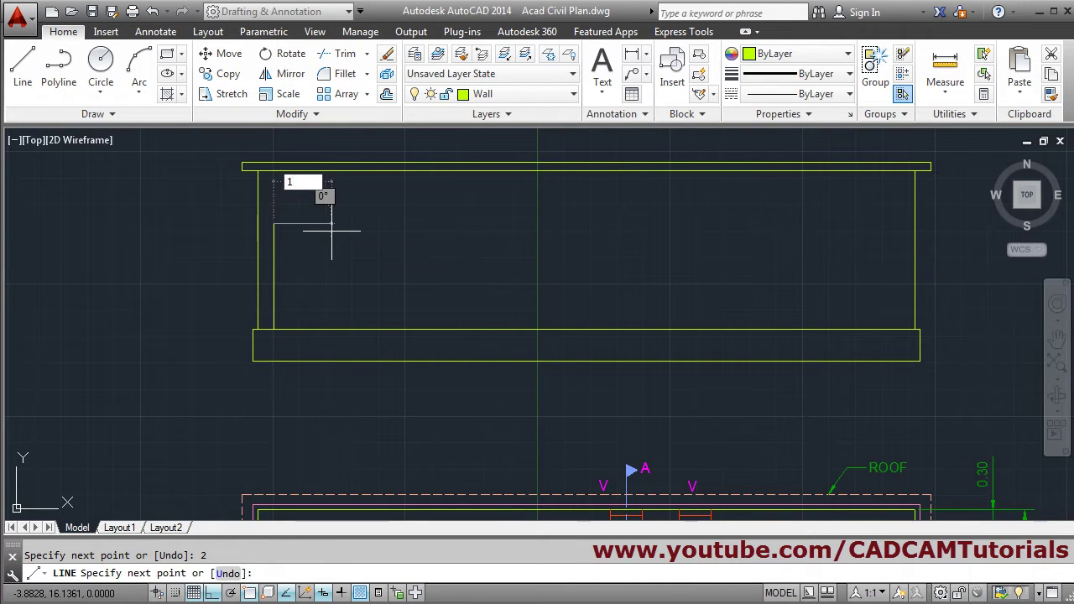
{"action": "key", "text": "Return"}
{"action": "scroll", "coordinate": [319, 227], "scroll_direction": "up", "scroll_amount": 3}
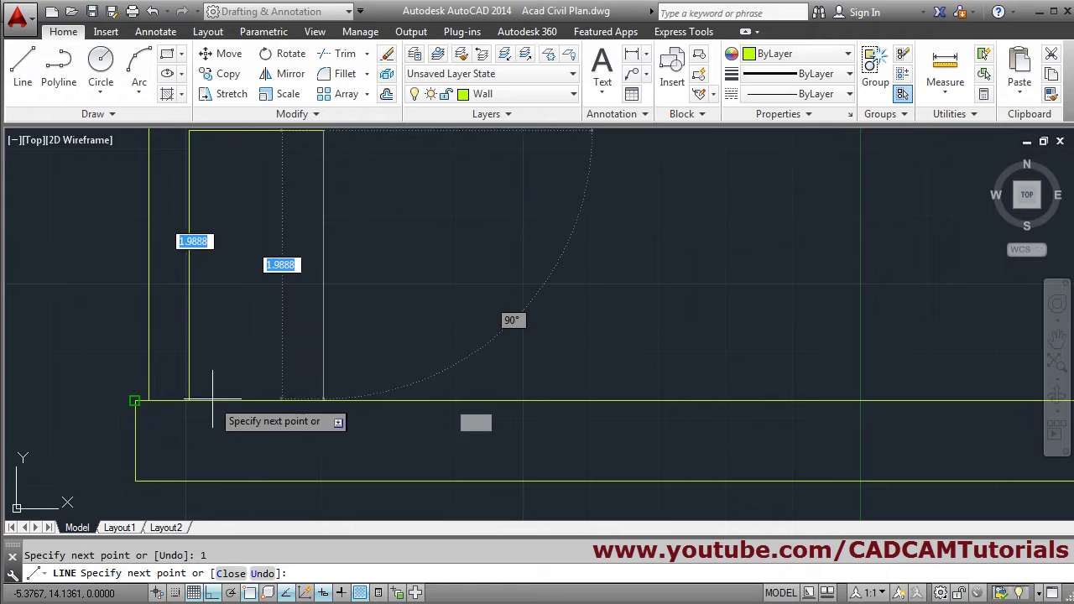
{"action": "left_click", "coordinate": [296, 407]}
{"action": "key", "text": "Return"}
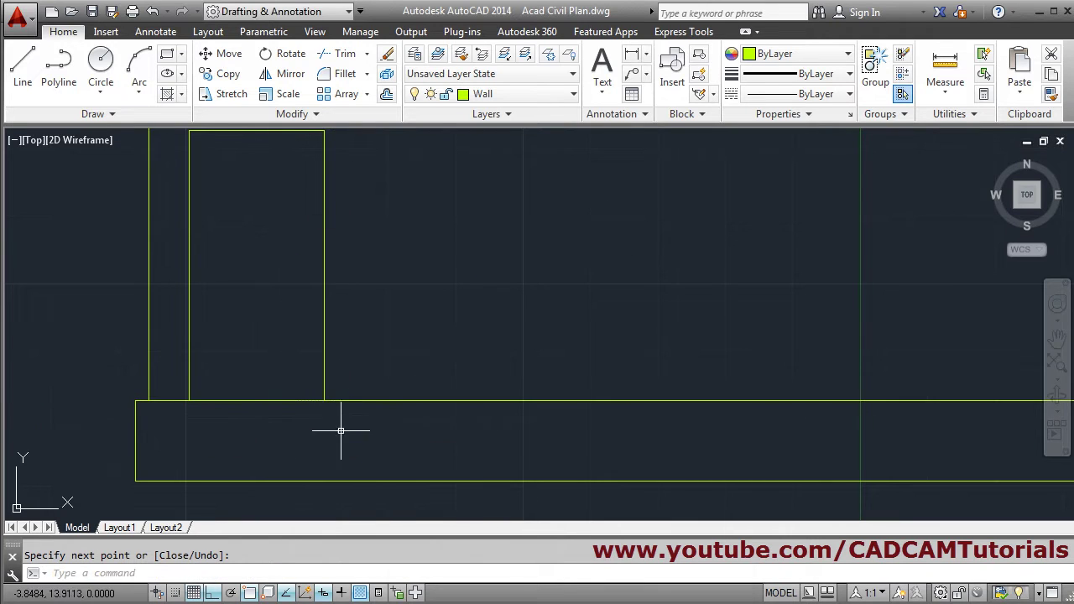
Step: Assign the three door outline lines in the elevation to the Door layer
{"action": "scroll", "coordinate": [297, 422], "scroll_direction": "down", "scroll_amount": 3}
{"action": "scroll", "coordinate": [317, 283], "scroll_direction": "up", "scroll_amount": 1}
{"action": "left_click", "coordinate": [307, 266]}
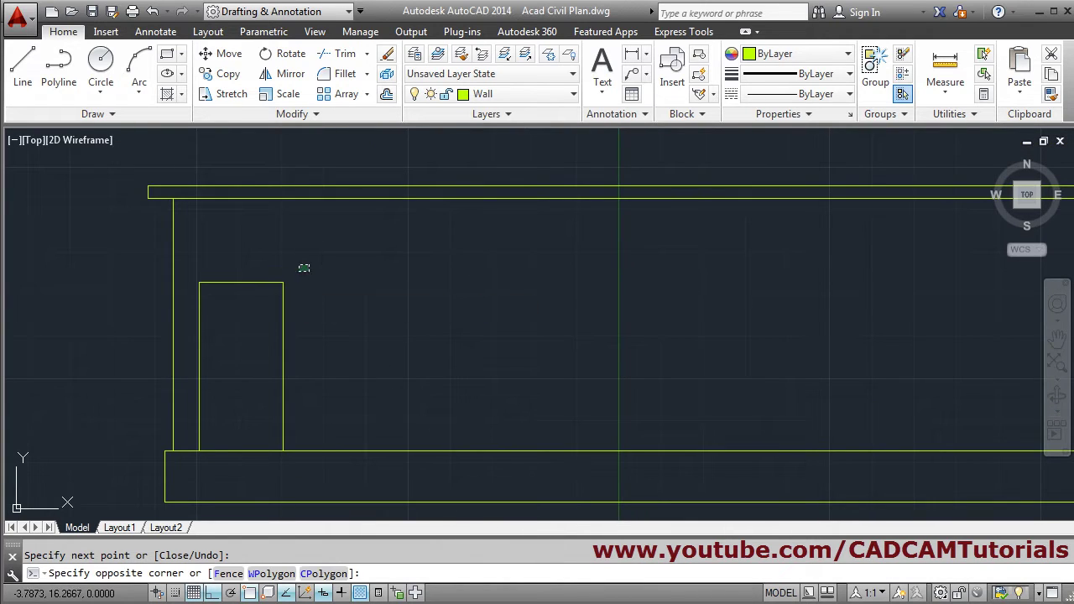
{"action": "left_click", "coordinate": [192, 335]}
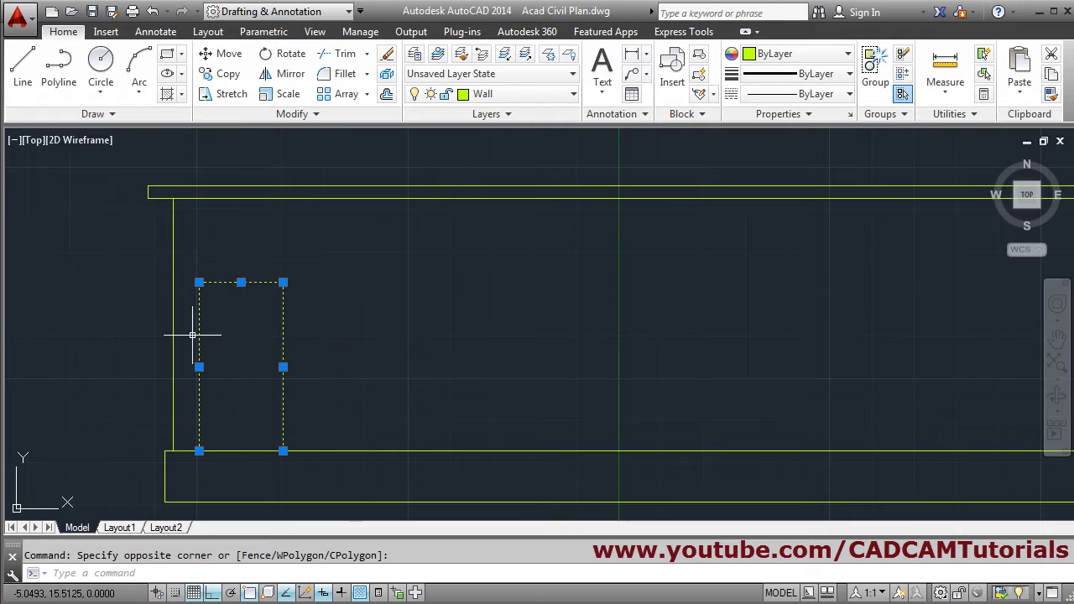
{"action": "left_click", "coordinate": [521, 95]}
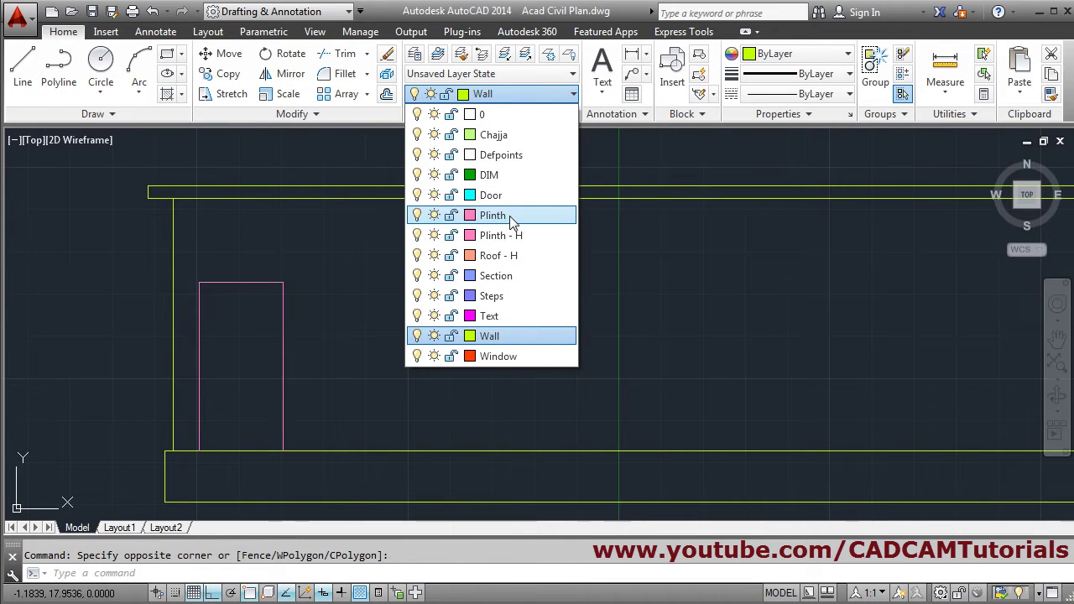
{"action": "left_click", "coordinate": [508, 196]}
{"action": "key", "text": "Escape"}
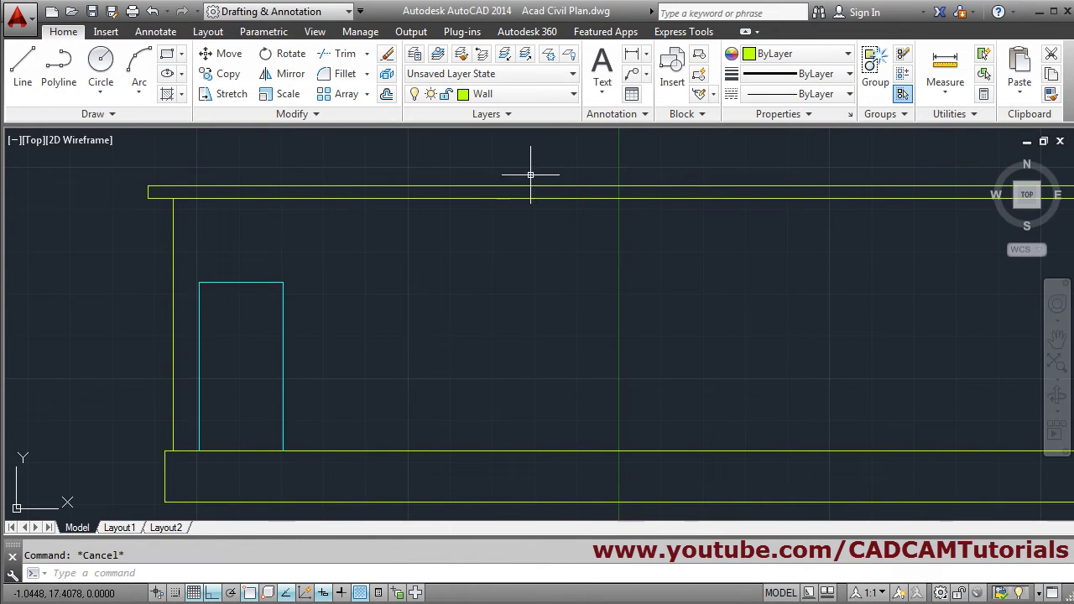
Step: Make Door the current layer for drawing the door details in the elevation
{"action": "left_click", "coordinate": [525, 95]}
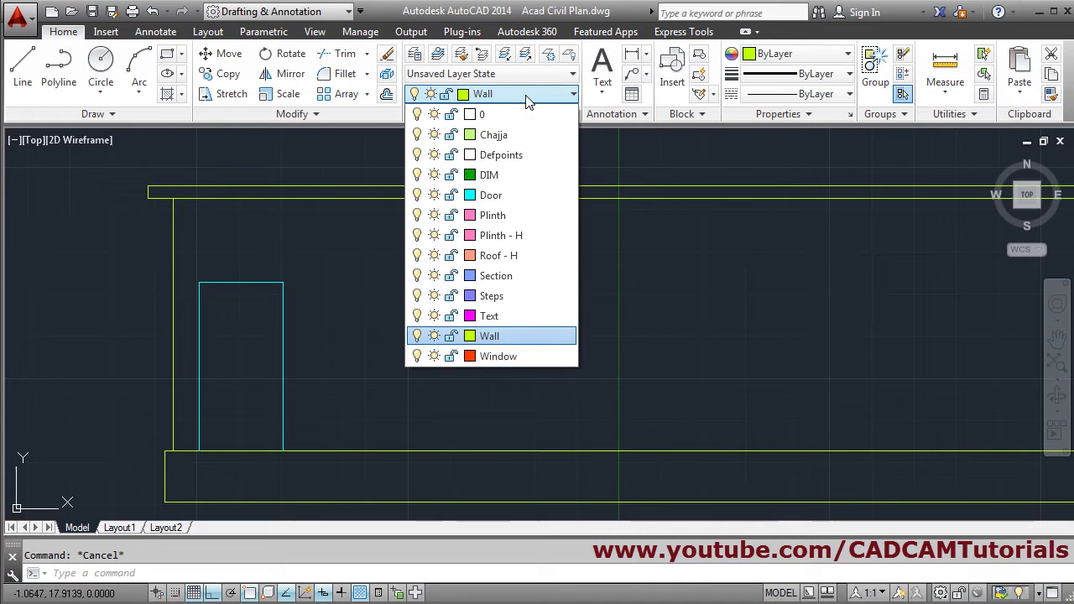
{"action": "left_click", "coordinate": [514, 206]}
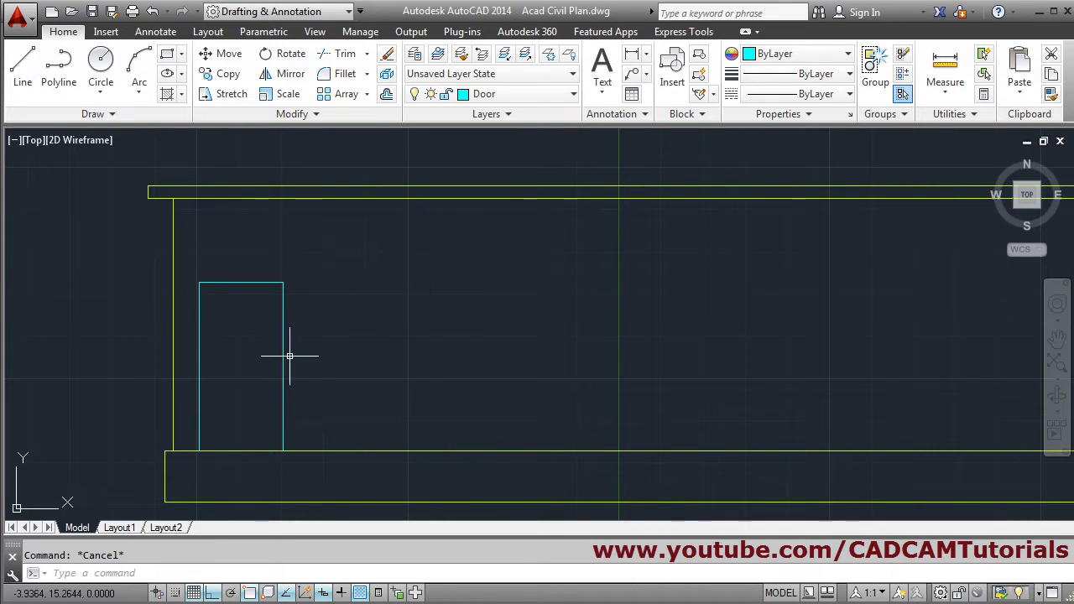
{"action": "scroll", "coordinate": [240, 362], "scroll_direction": "up", "scroll_amount": 2}
{"action": "middle_click_drag", "start_coordinate": [338, 382], "coordinate": [414, 372]}
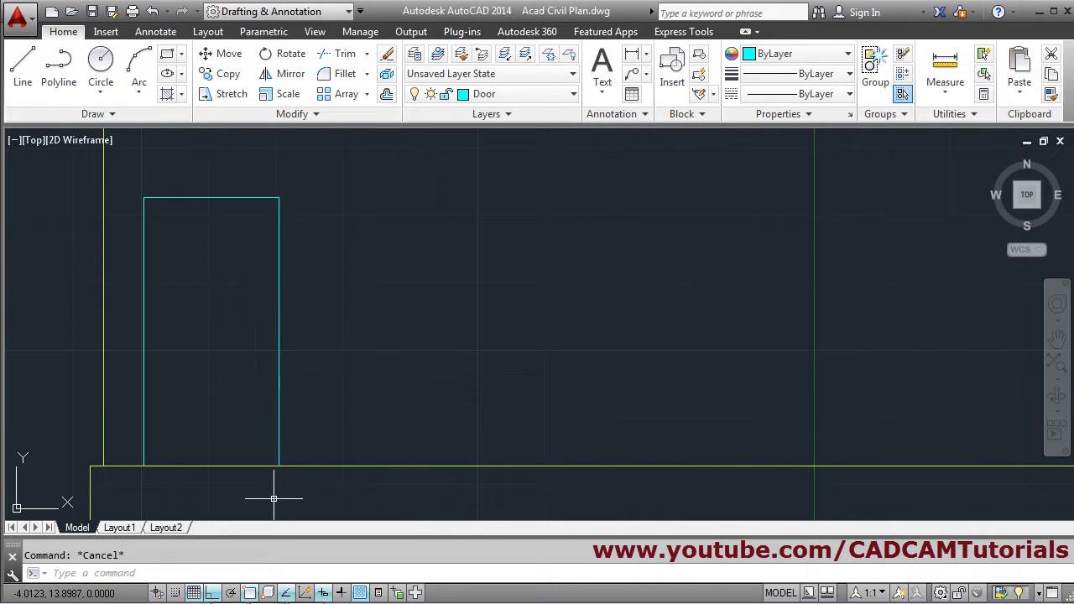
Step: Switch to the reference PDF in Adobe Reader and examine the door in its elevation and floor plan
{"action": "key", "text": "alt+Tab"}
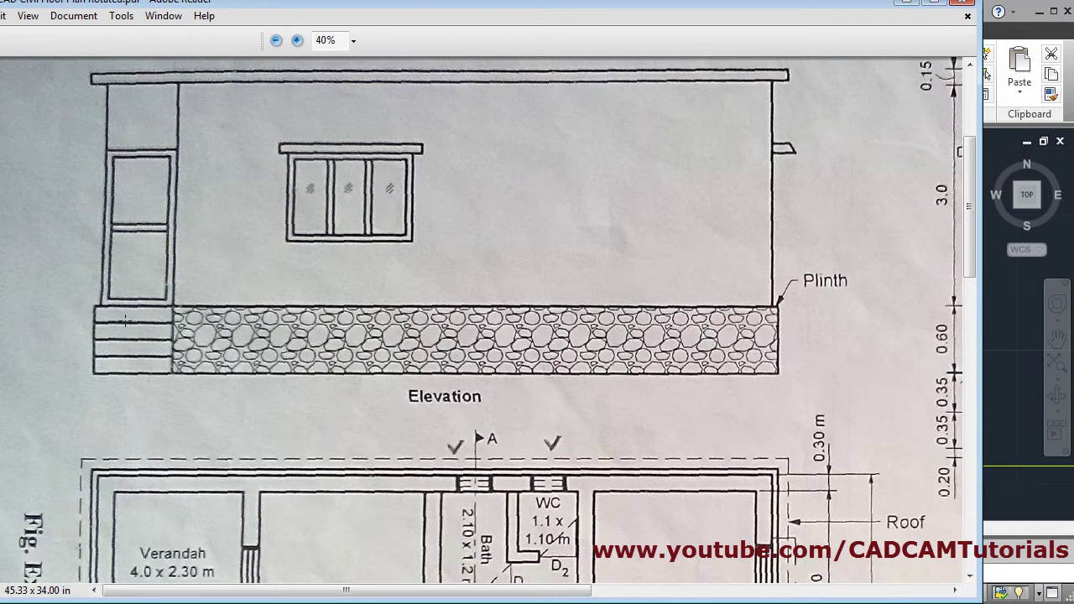
{"action": "scroll", "coordinate": [124, 319], "scroll_direction": "down", "scroll_amount": 6}
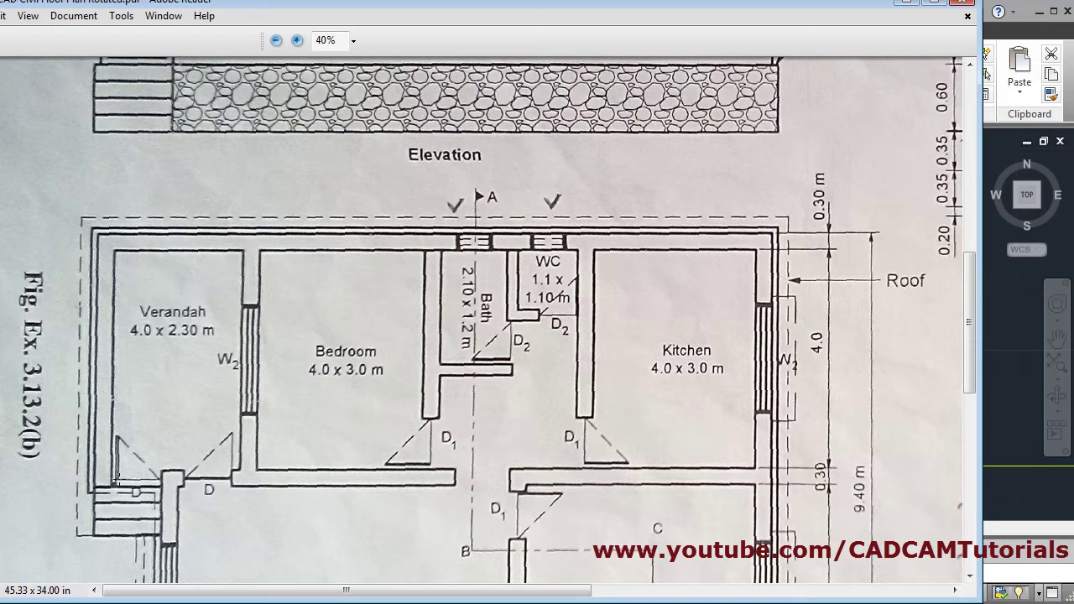
{"action": "scroll", "coordinate": [217, 153], "scroll_direction": "up", "scroll_amount": 8}
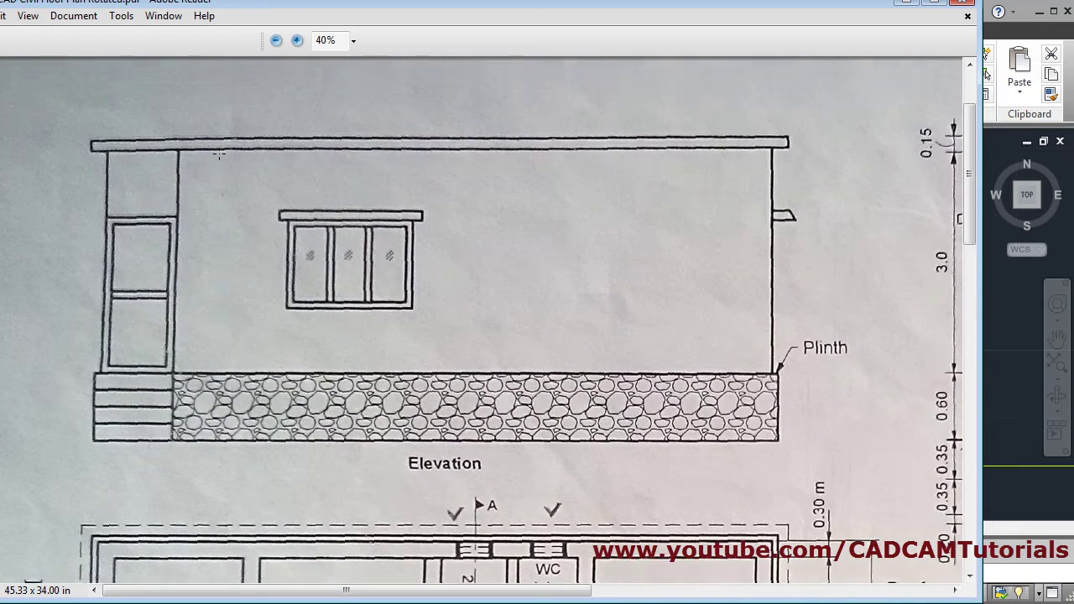
{"action": "left_click", "coordinate": [905, 5]}
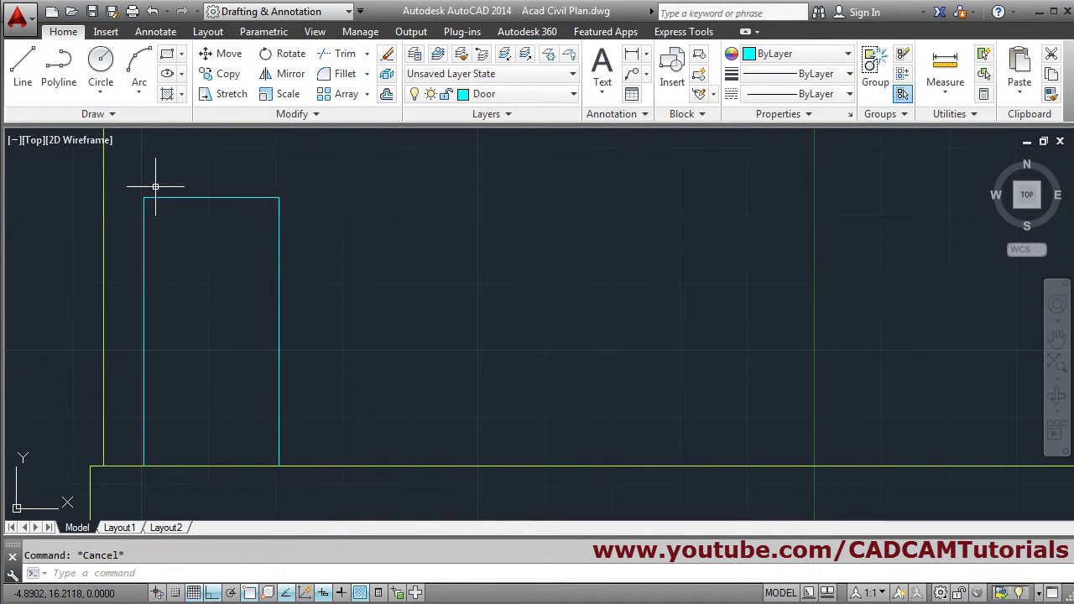
Step: Break the plinth's upper edge at a point at both lower corners of the door outline
{"action": "mouse_move", "coordinate": [324, 408]}
{"action": "middle_mouse_down"}
{"action": "mouse_move", "coordinate": [350, 345]}
{"action": "mouse_move", "coordinate": [390, 385]}
{"action": "middle_mouse_up"}
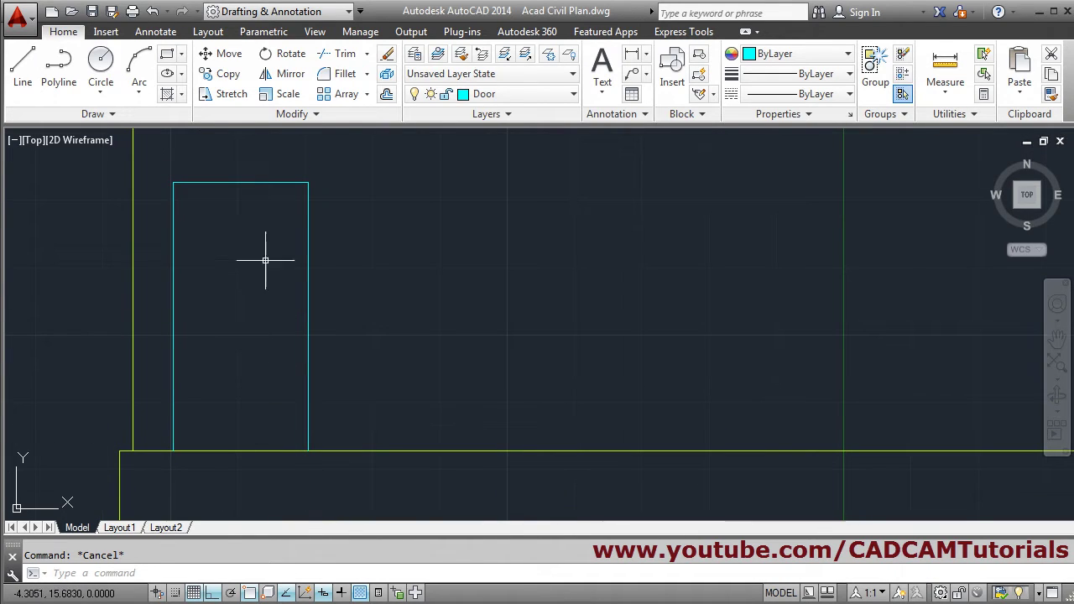
{"action": "left_click", "coordinate": [323, 116]}
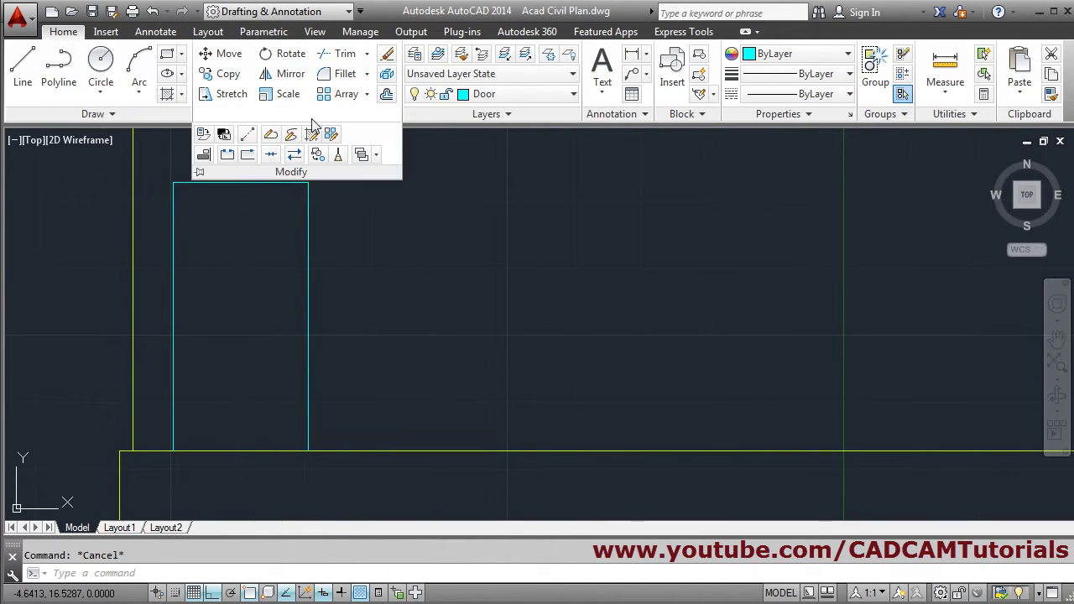
{"action": "left_click", "coordinate": [251, 155]}
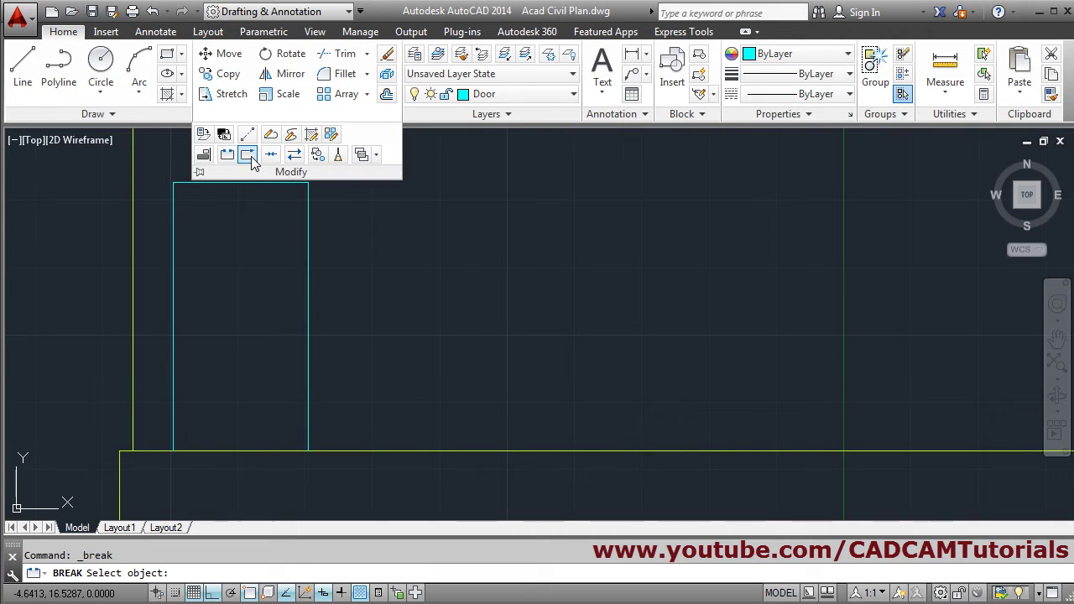
{"action": "left_click", "coordinate": [195, 453]}
{"action": "left_click", "coordinate": [173, 451]}
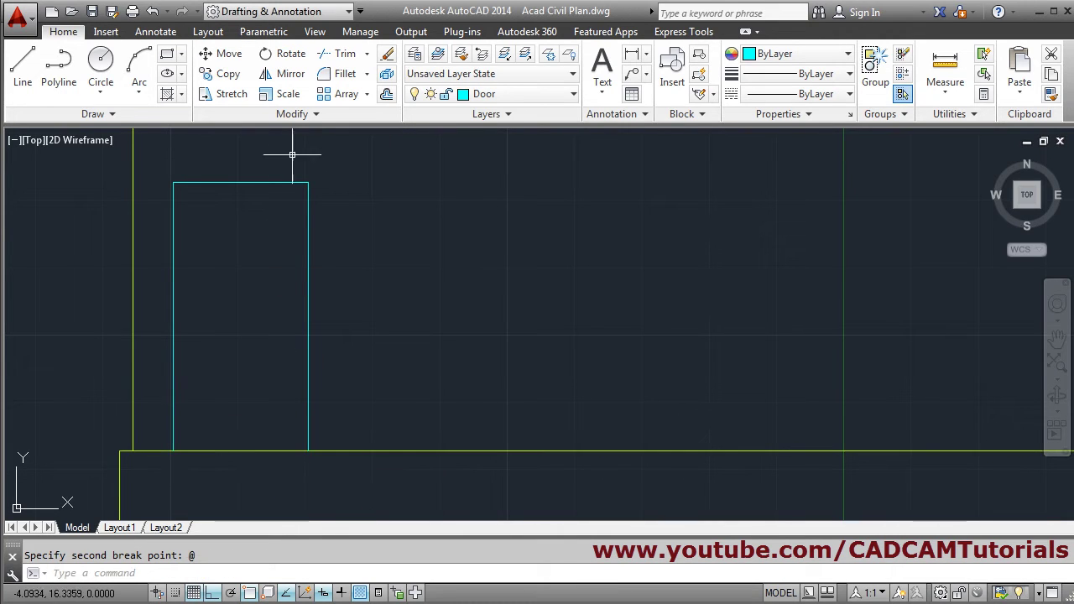
{"action": "left_click", "coordinate": [297, 113]}
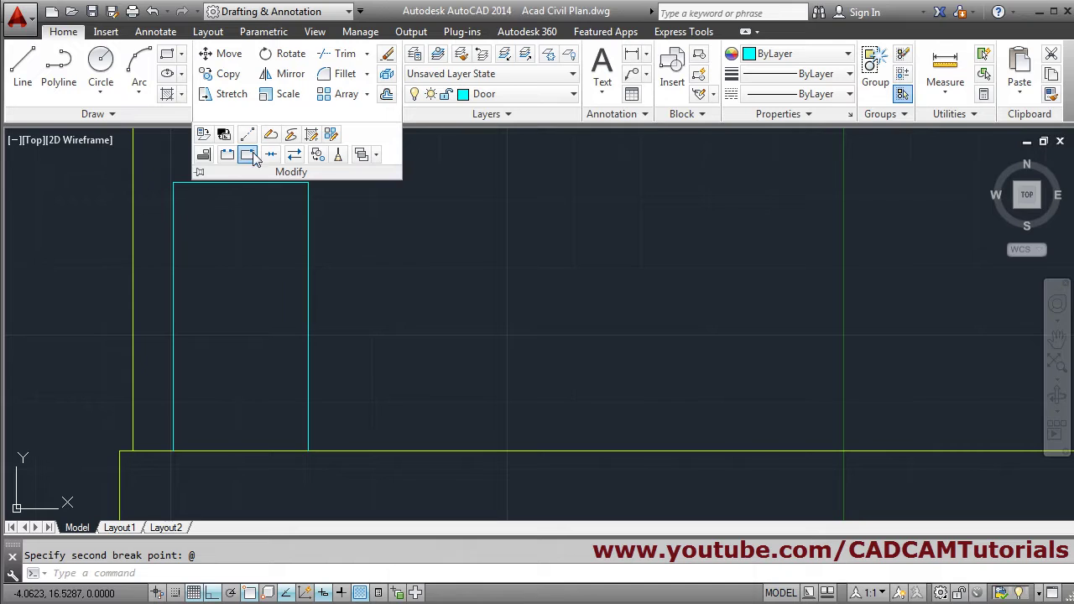
{"action": "left_click", "coordinate": [251, 156]}
{"action": "left_click", "coordinate": [275, 452]}
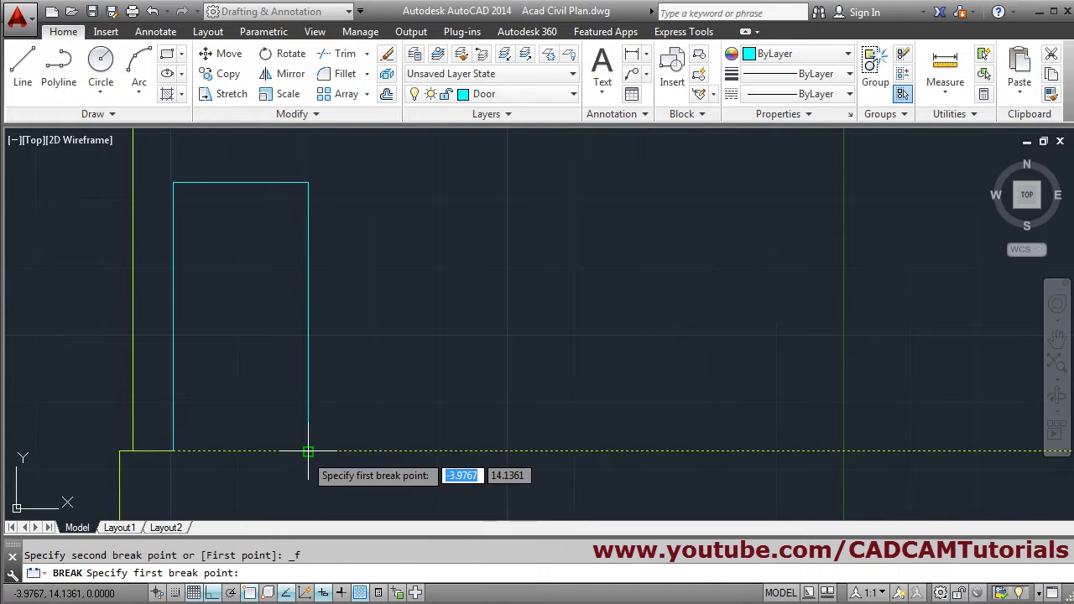
{"action": "left_click", "coordinate": [308, 452]}
Step: Join the three door lines and the plinth edge segment beneath them into one closed door outline
{"action": "left_click", "coordinate": [312, 114]}
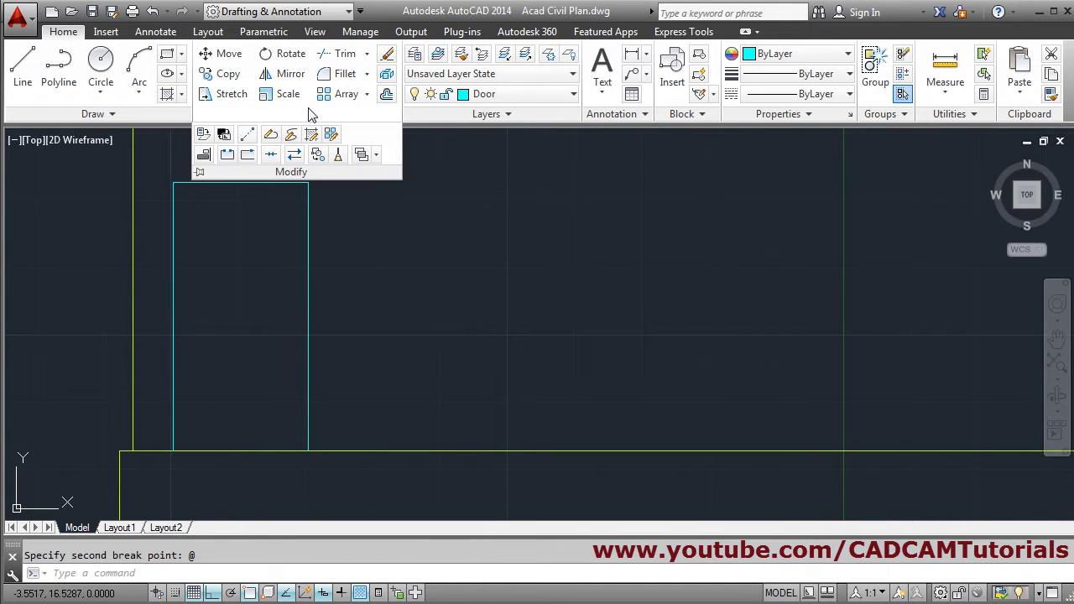
{"action": "left_click", "coordinate": [270, 157]}
{"action": "left_click", "coordinate": [254, 184]}
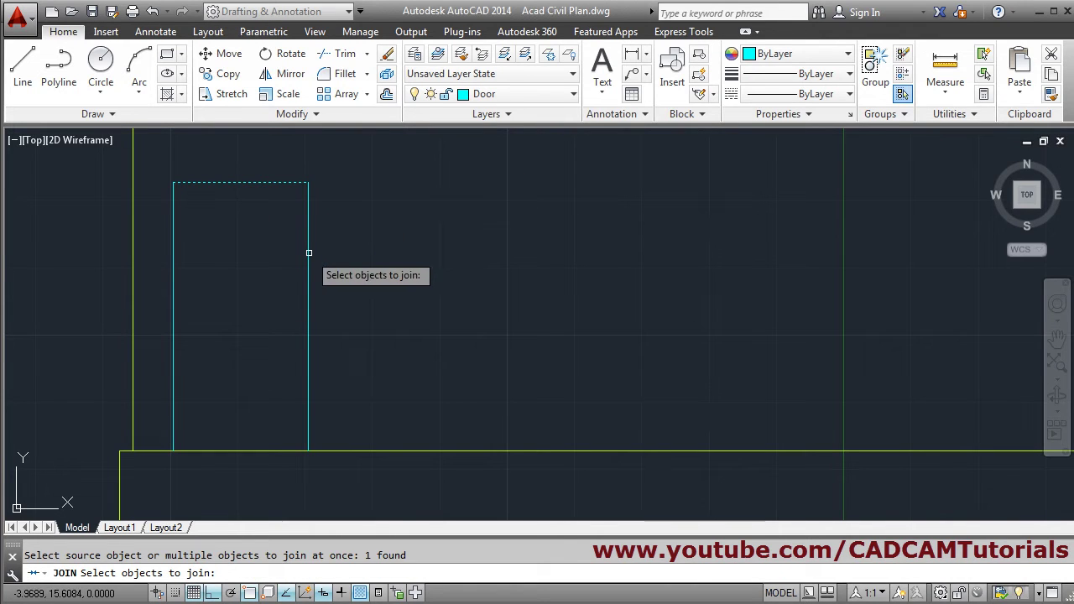
{"action": "left_click", "coordinate": [308, 249]}
{"action": "left_click", "coordinate": [233, 450]}
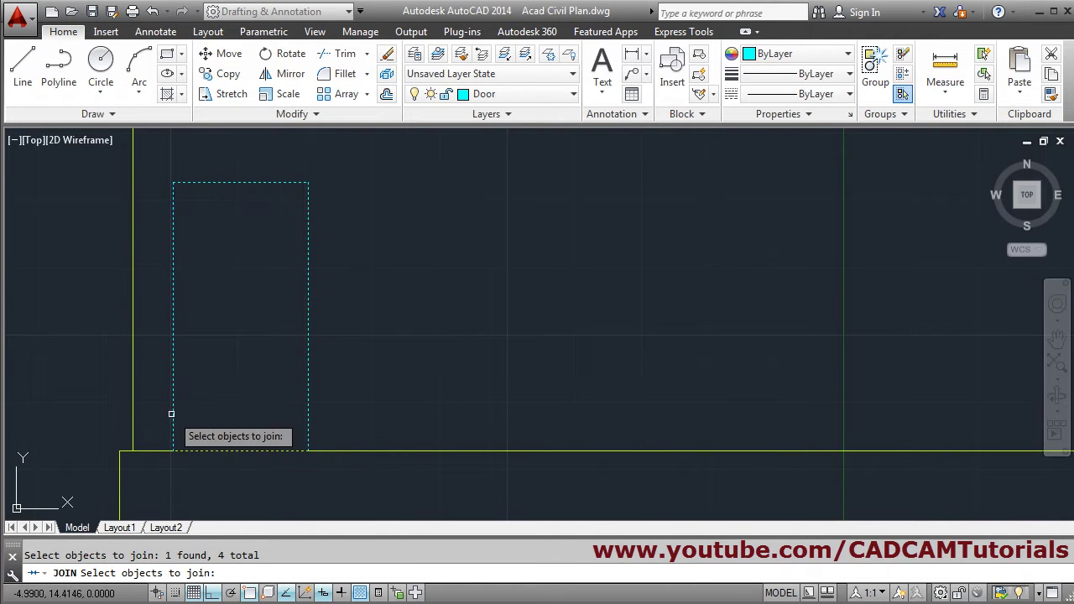
{"action": "key", "text": "Return"}
Step: Offset the closed door outline 0.05 m inward to form the door frame
{"action": "middle_click_drag", "start_coordinate": [341, 305], "coordinate": [295, 378]}
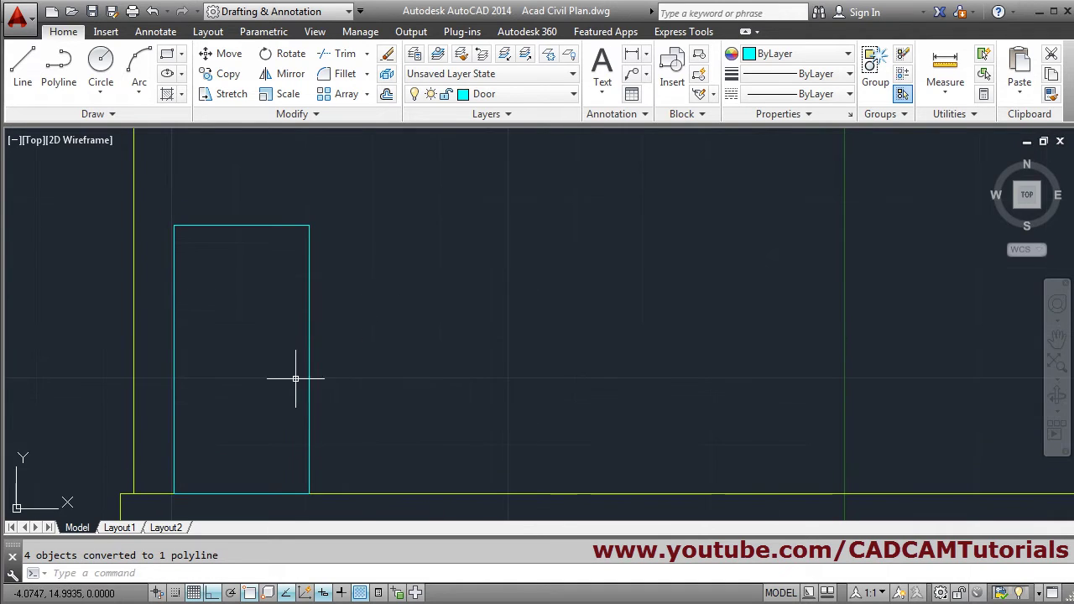
{"action": "left_click", "coordinate": [386, 93]}
{"action": "type", "text": "0."}
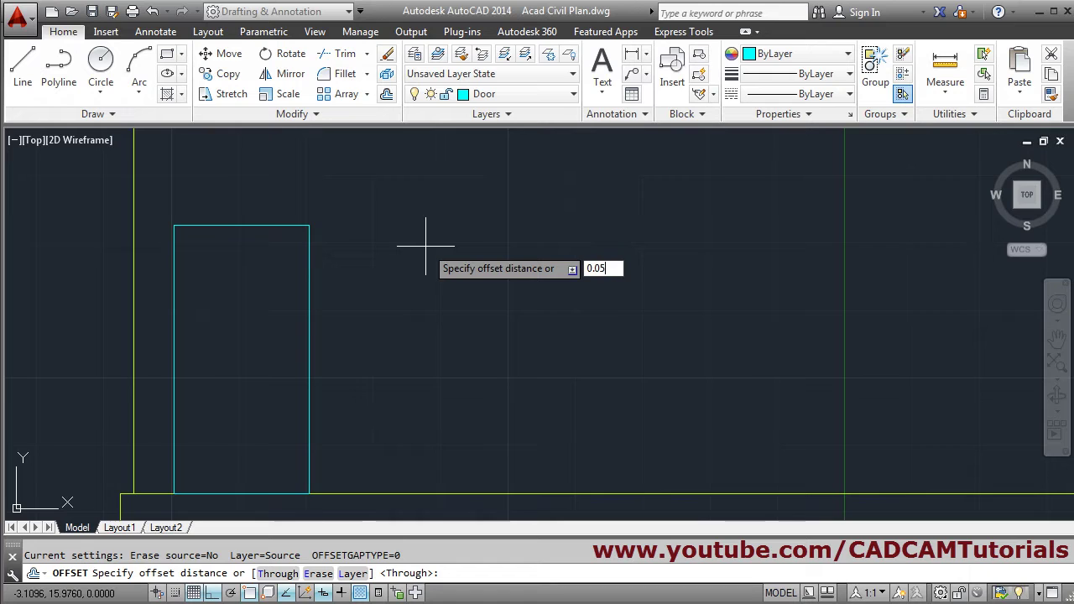
{"action": "type", "text": "05"}
{"action": "key", "text": "Return"}
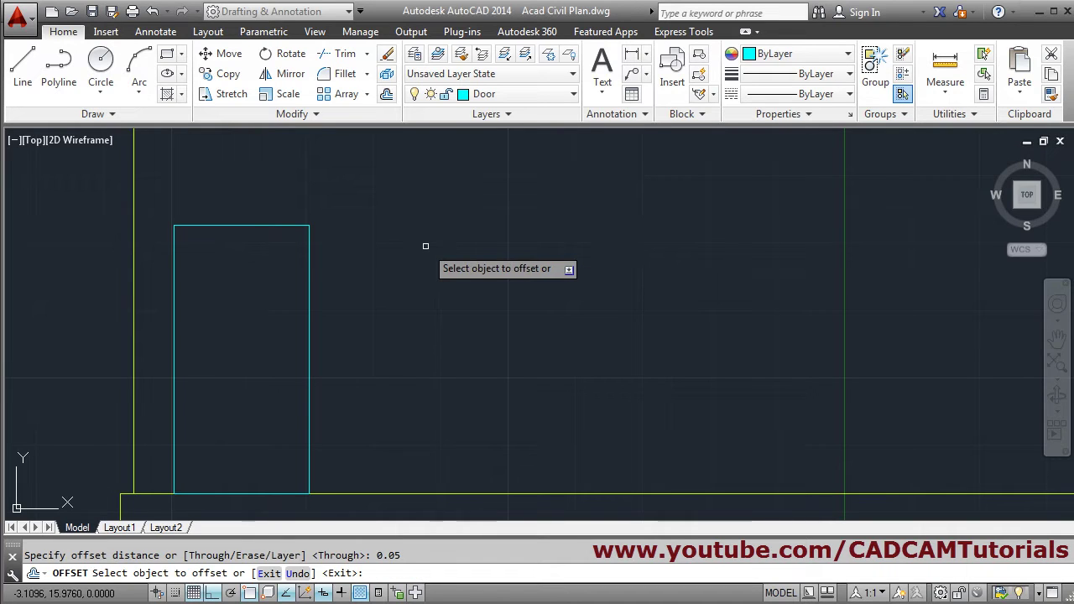
{"action": "left_click", "coordinate": [249, 226]}
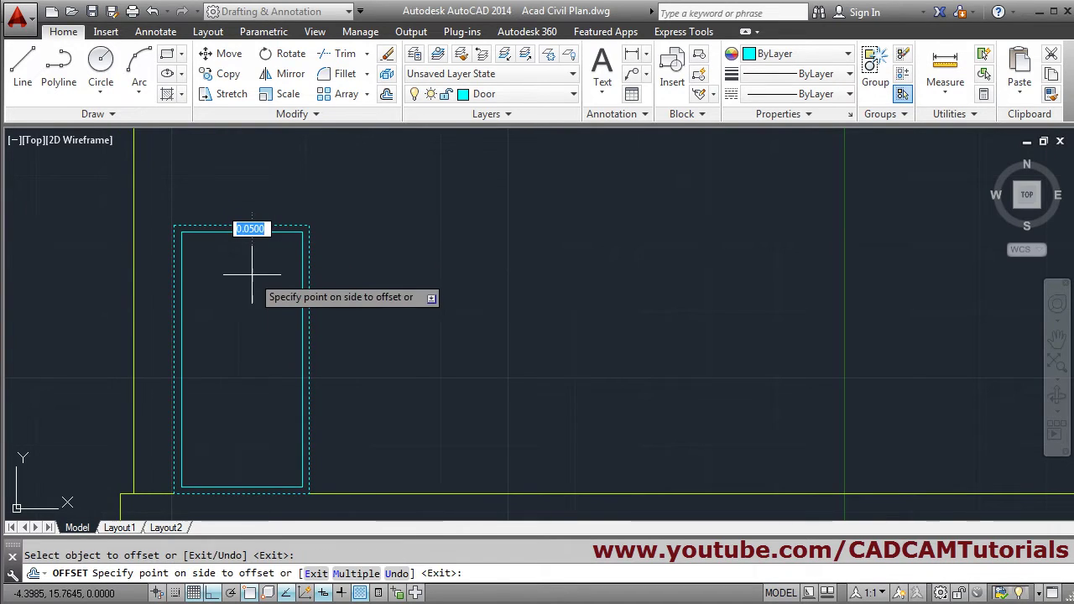
{"action": "left_click", "coordinate": [249, 279]}
{"action": "key", "text": "Return"}
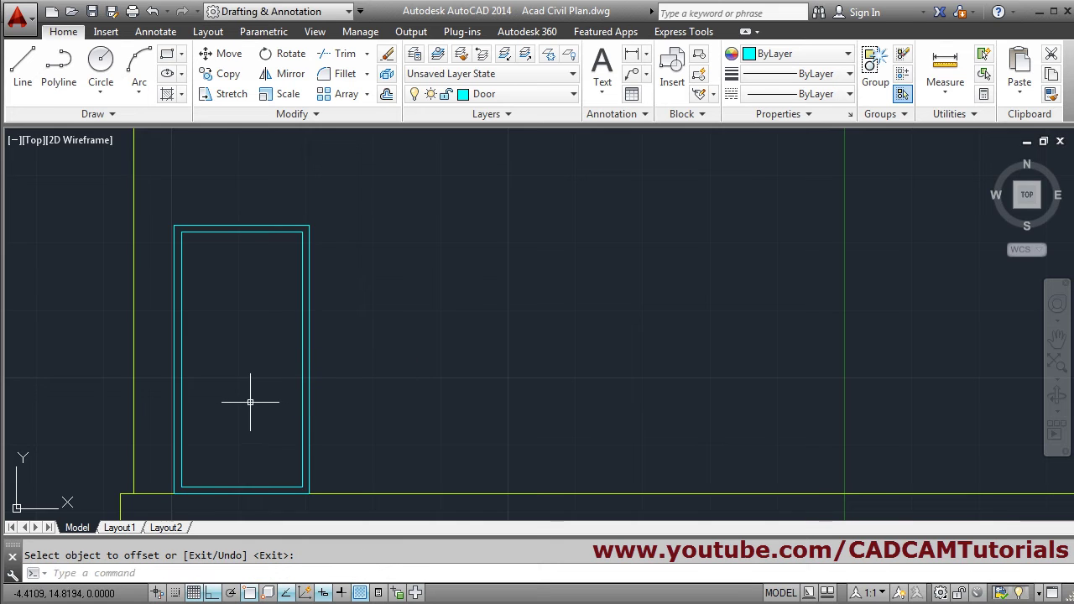
Step: Check the door's middle rail in the reference PDF and draw a horizontal line across the inner frame at mid-height
{"action": "key", "text": "alt+Tab"}
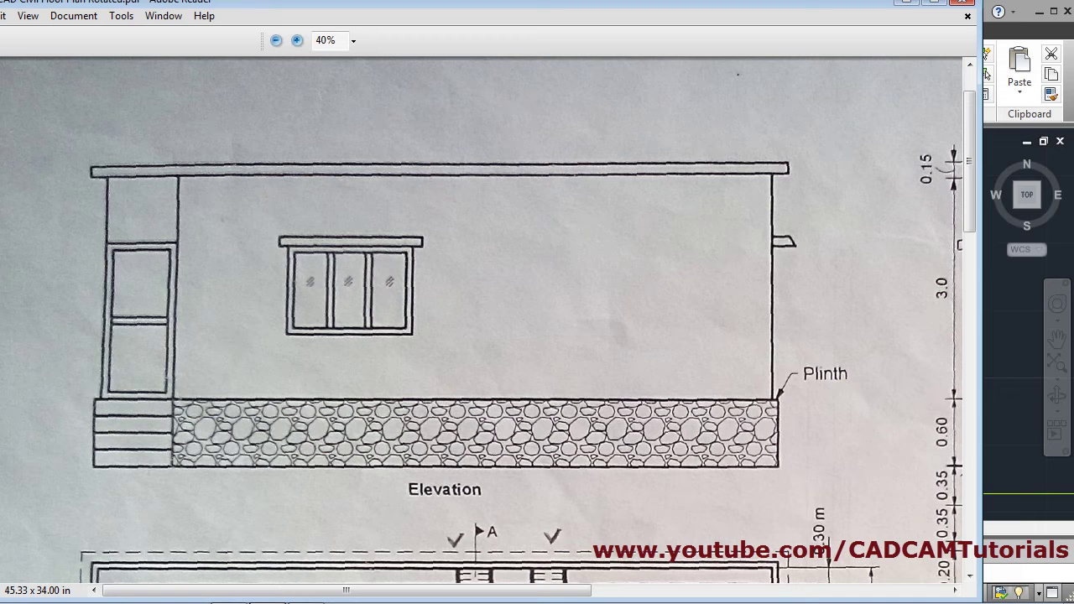
{"action": "key", "text": "alt+Tab"}
{"action": "scroll", "coordinate": [243, 377], "scroll_direction": "up", "scroll_amount": 2}
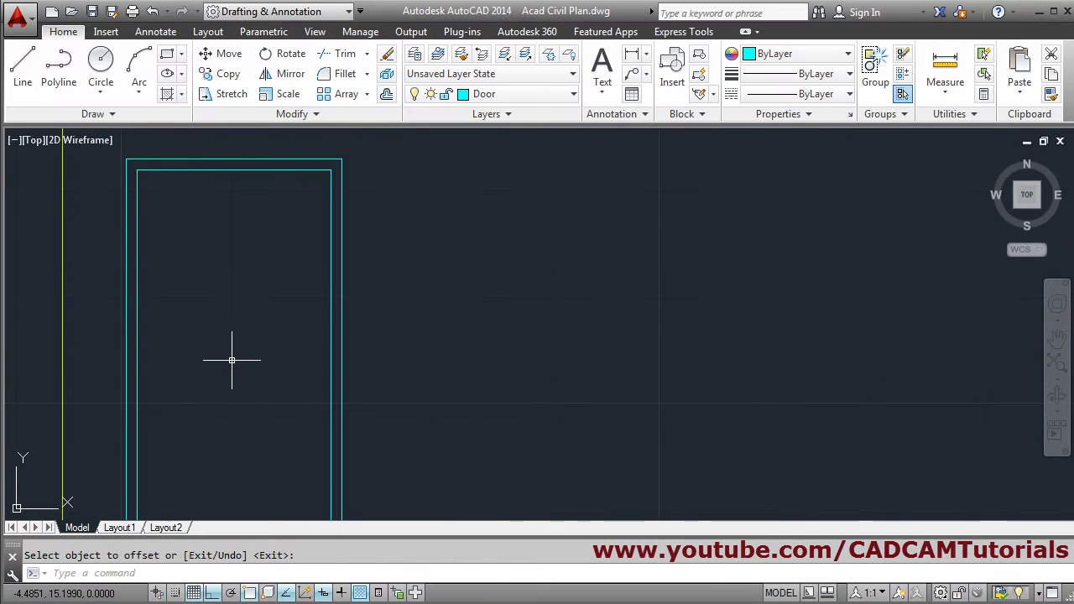
{"action": "scroll", "coordinate": [201, 378], "scroll_direction": "down", "scroll_amount": 2}
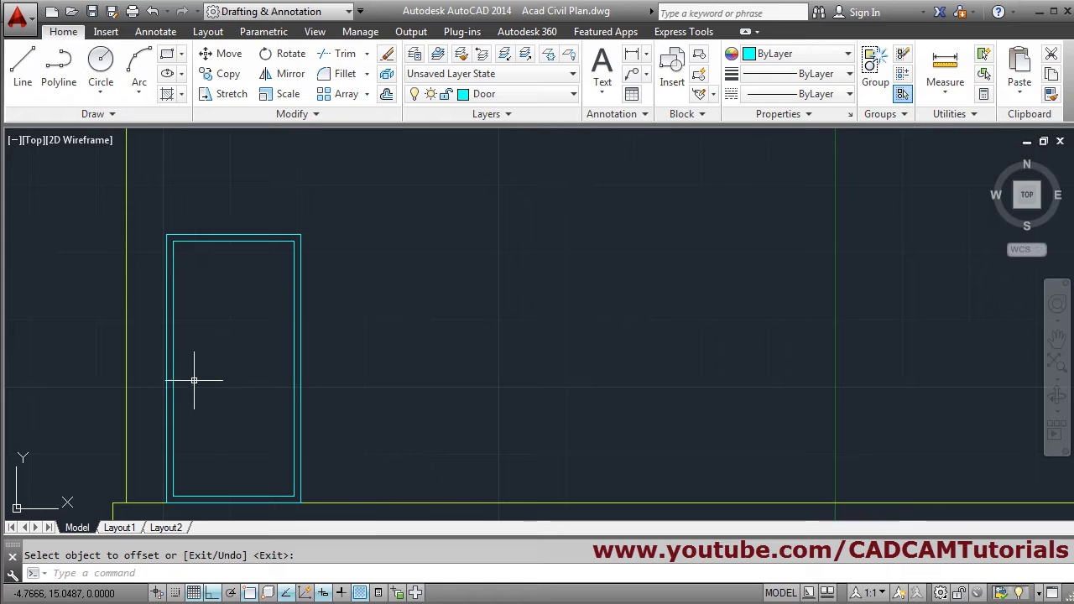
{"action": "left_click", "coordinate": [23, 67]}
{"action": "left_click", "coordinate": [173, 368]}
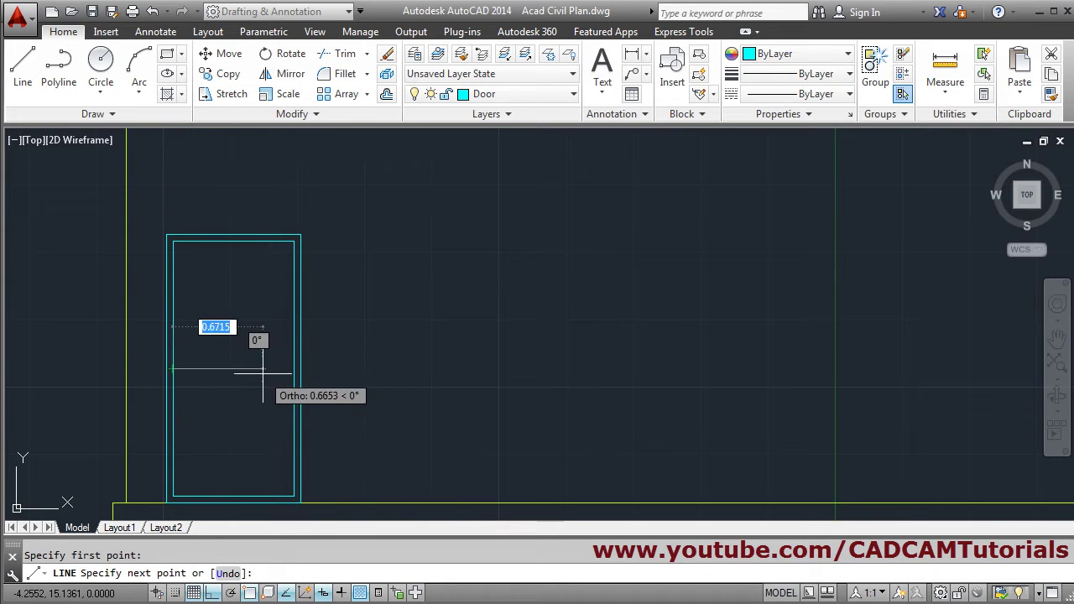
{"action": "left_click", "coordinate": [294, 367]}
{"action": "key", "text": "Return"}
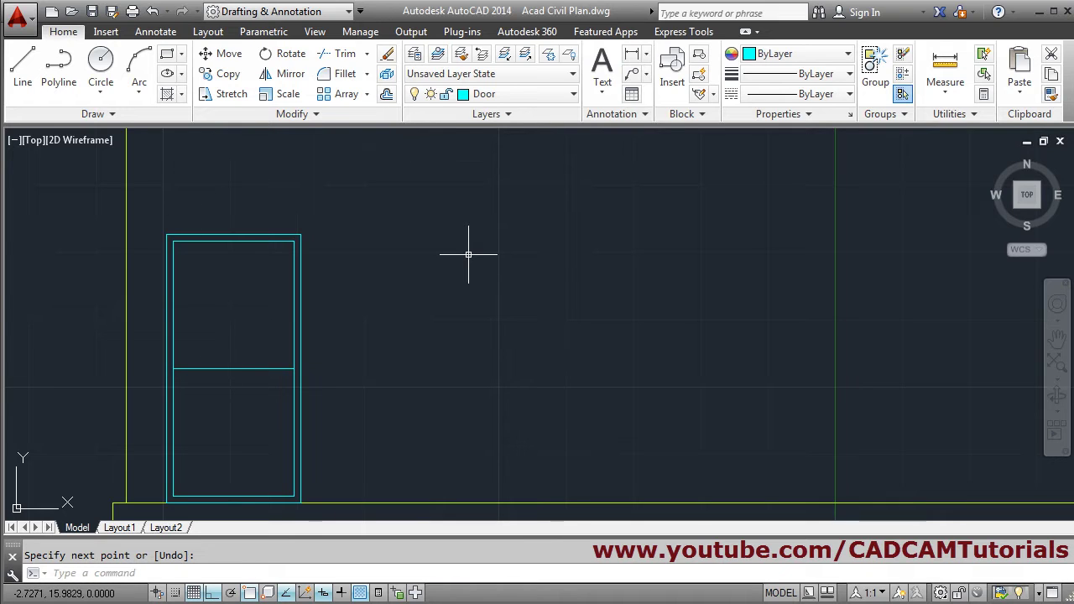
Step: Offset the door's horizontal middle line 0.1 m upward to form the middle rail
{"action": "left_click", "coordinate": [387, 94]}
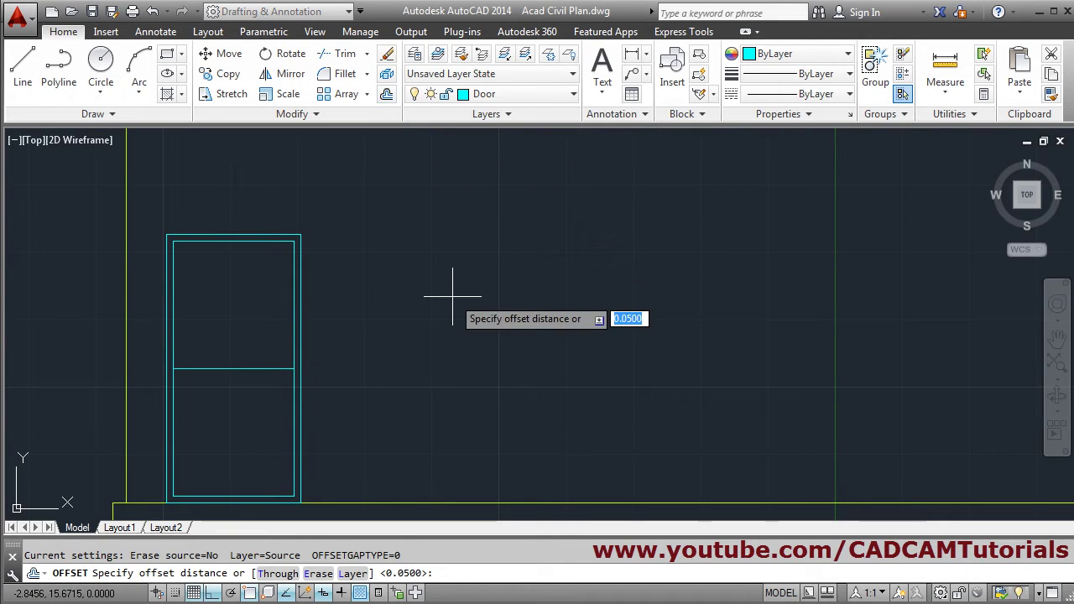
{"action": "key", "text": "Return"}
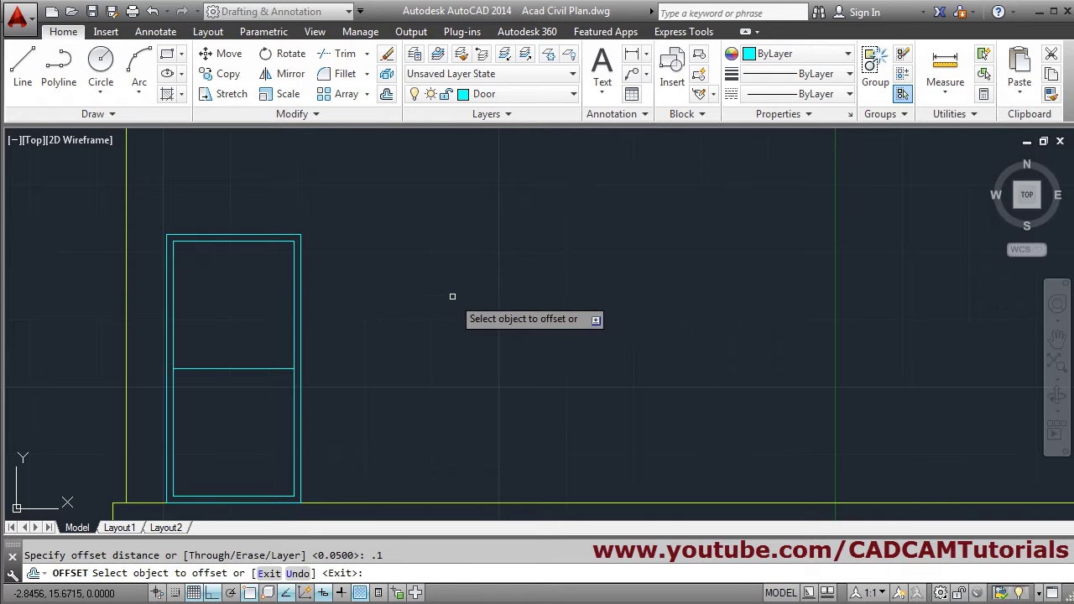
{"action": "left_click", "coordinate": [230, 367]}
{"action": "left_click", "coordinate": [230, 344]}
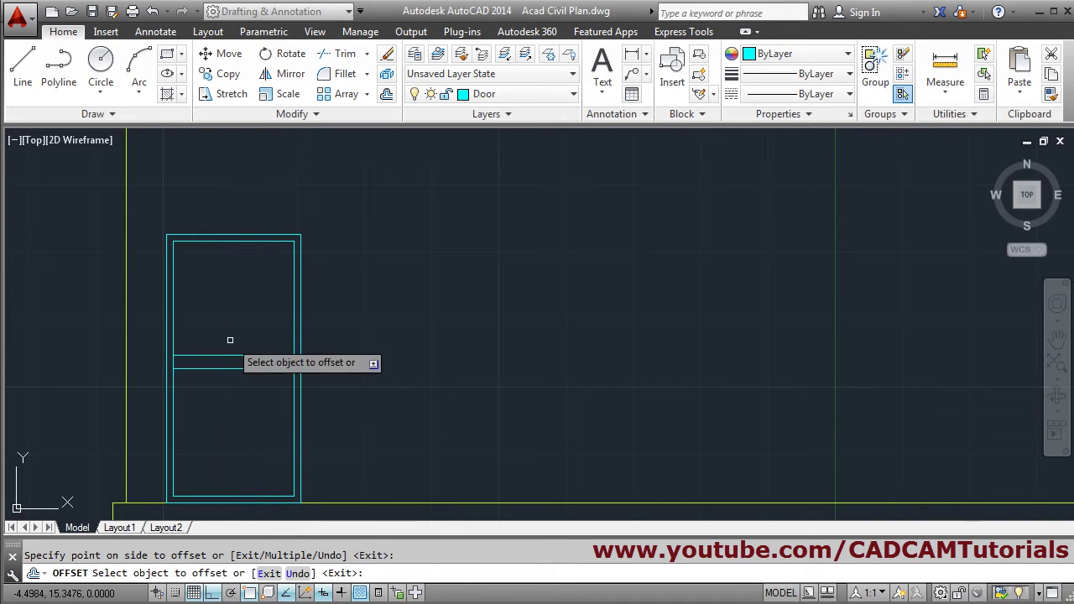
{"action": "key", "text": "Return"}
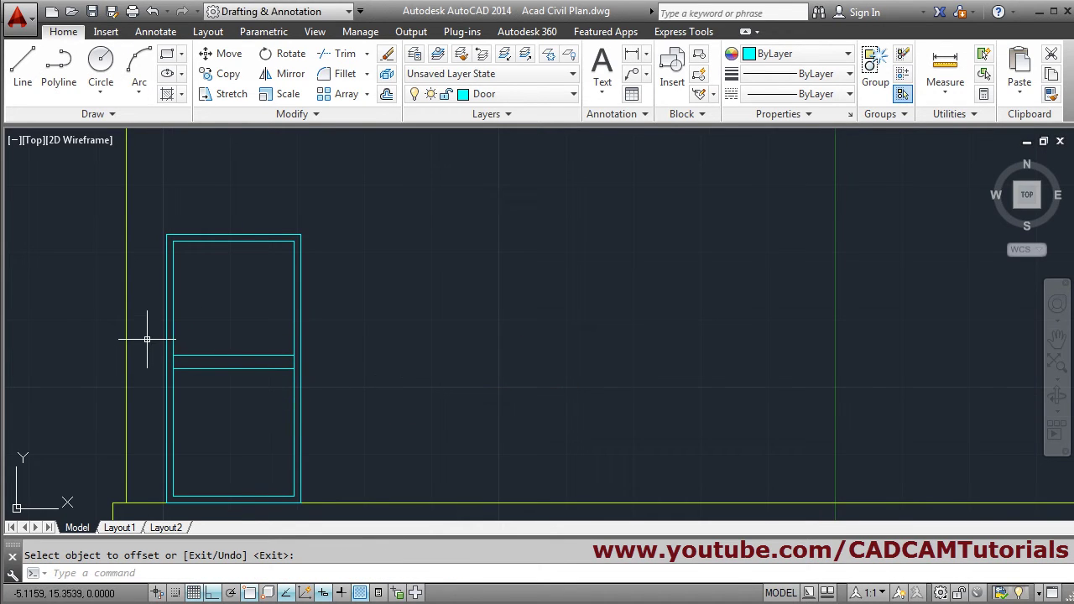
Step: Trim the inner frame's two vertical edges between the middle rail lines to separate the upper and lower door panels
{"action": "scroll", "coordinate": [146, 340], "scroll_direction": "up", "scroll_amount": 2}
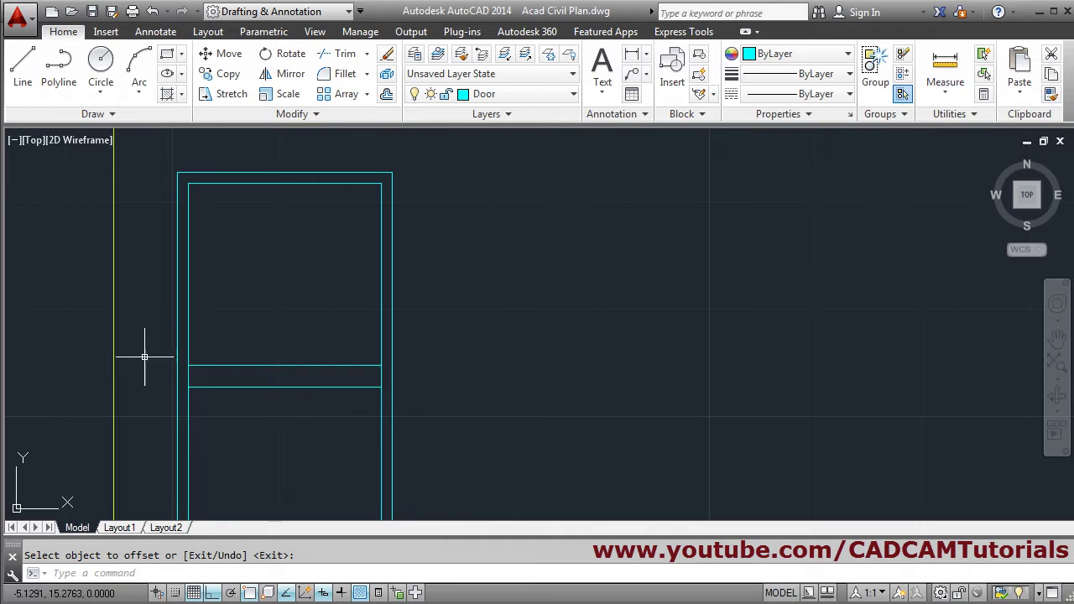
{"action": "left_click", "coordinate": [341, 56]}
{"action": "key", "text": "Return"}
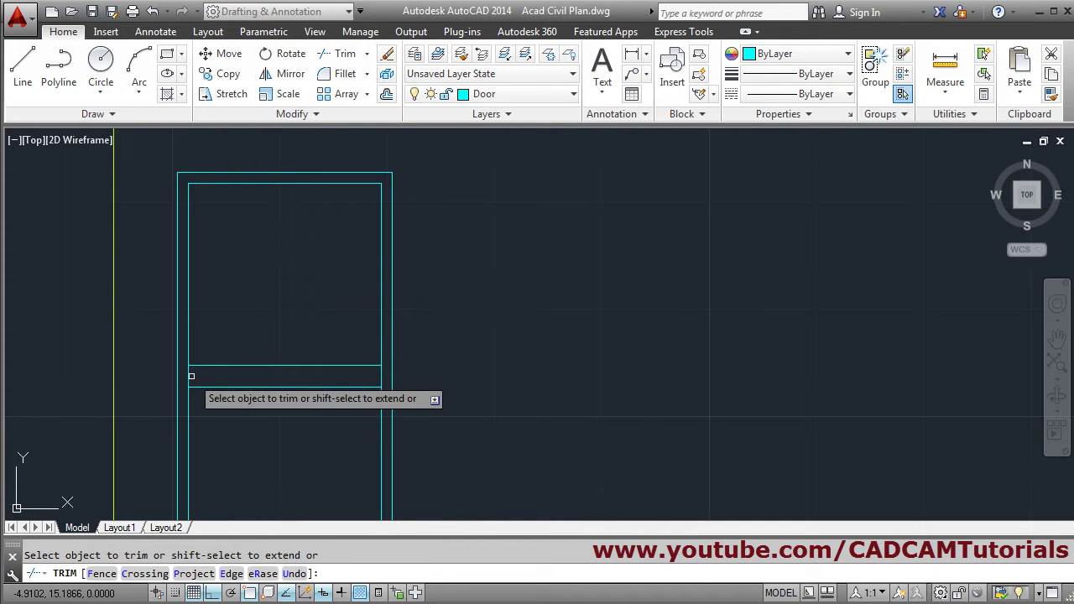
{"action": "left_click", "coordinate": [189, 376]}
{"action": "left_click", "coordinate": [380, 376]}
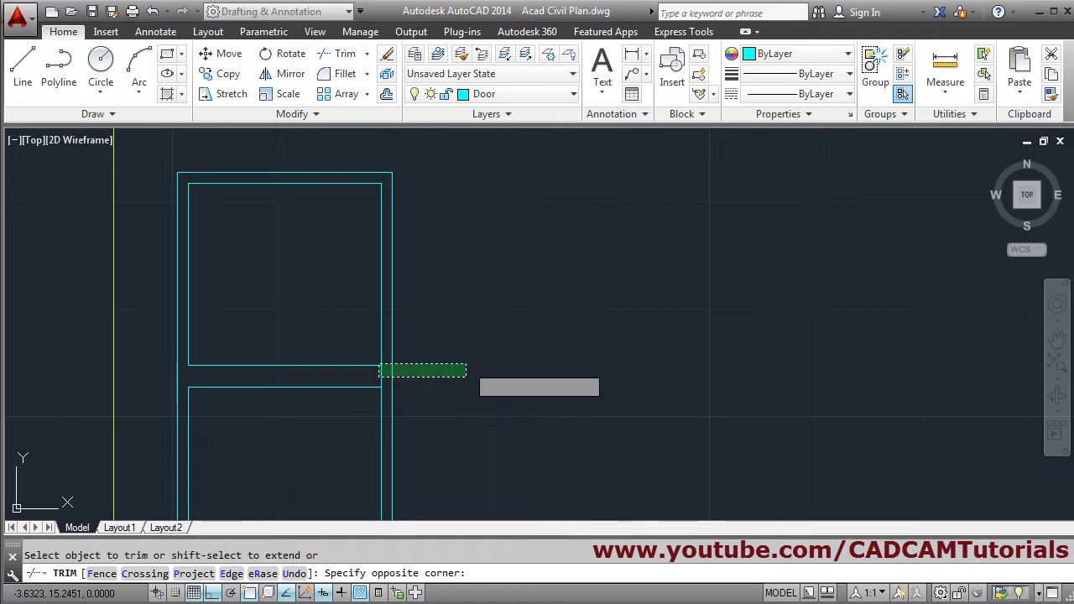
{"action": "left_click", "coordinate": [384, 381]}
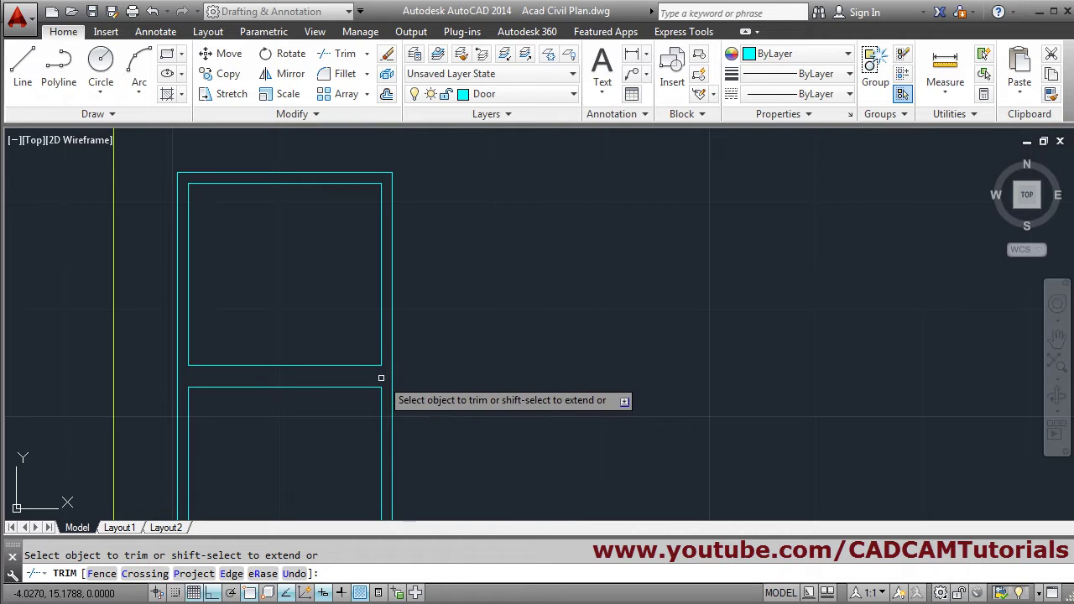
{"action": "key", "text": "Return"}
{"action": "scroll", "coordinate": [436, 319], "scroll_direction": "down", "scroll_amount": 2}
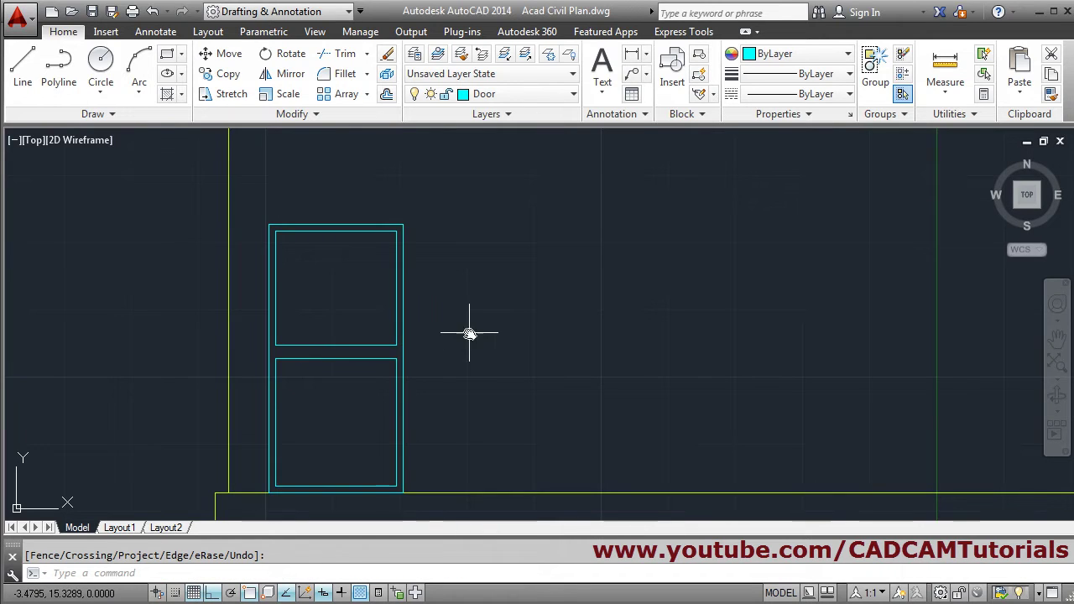
Step: Compare the elevation around the door with the reference PDF and the ground floor plan
{"action": "middle_click", "coordinate": [470, 333]}
{"action": "scroll", "coordinate": [391, 287], "scroll_direction": "up", "scroll_amount": 4}
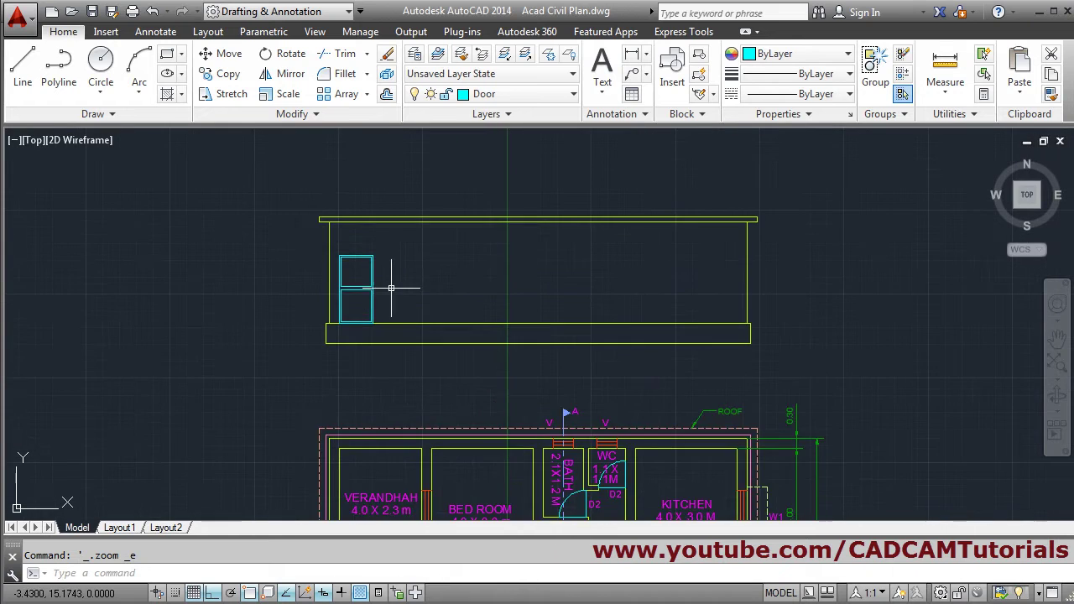
{"action": "scroll", "coordinate": [391, 287], "scroll_direction": "up", "scroll_amount": 4}
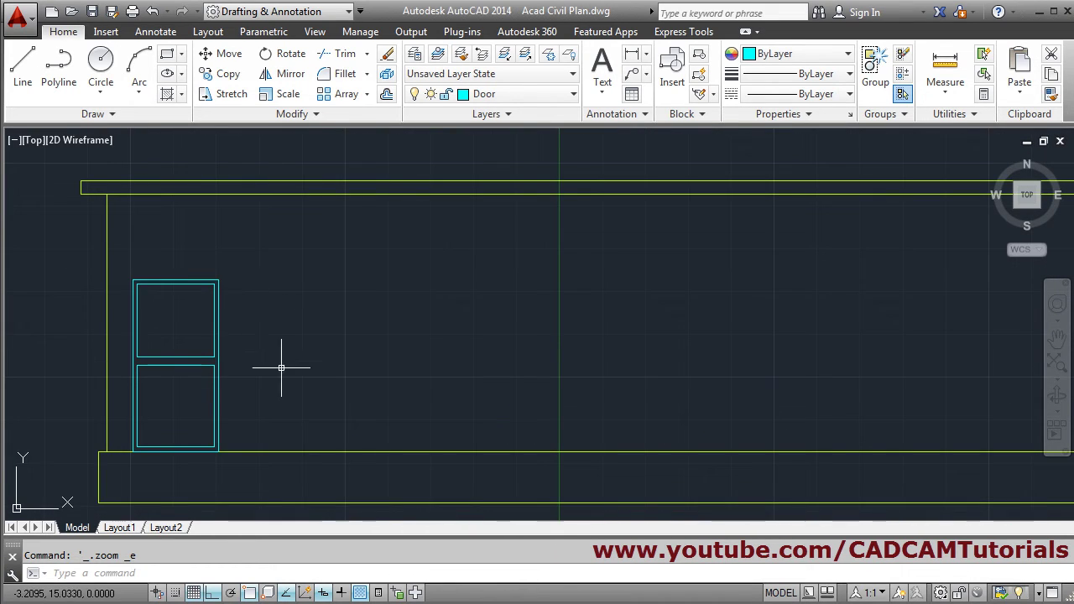
{"action": "scroll", "coordinate": [264, 402], "scroll_direction": "down", "scroll_amount": 2}
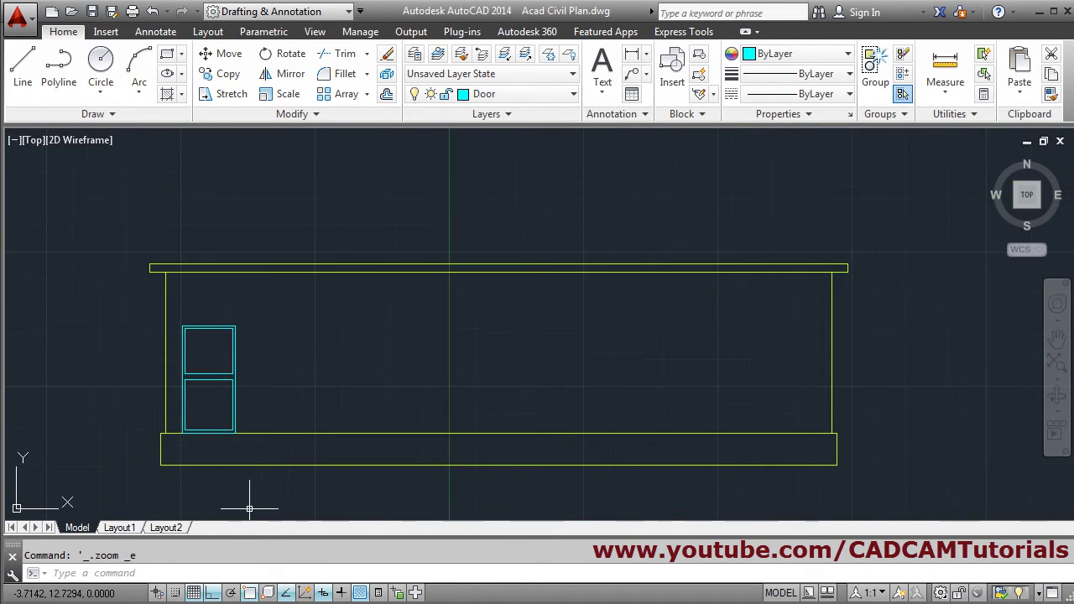
{"action": "left_click", "coordinate": [308, 596]}
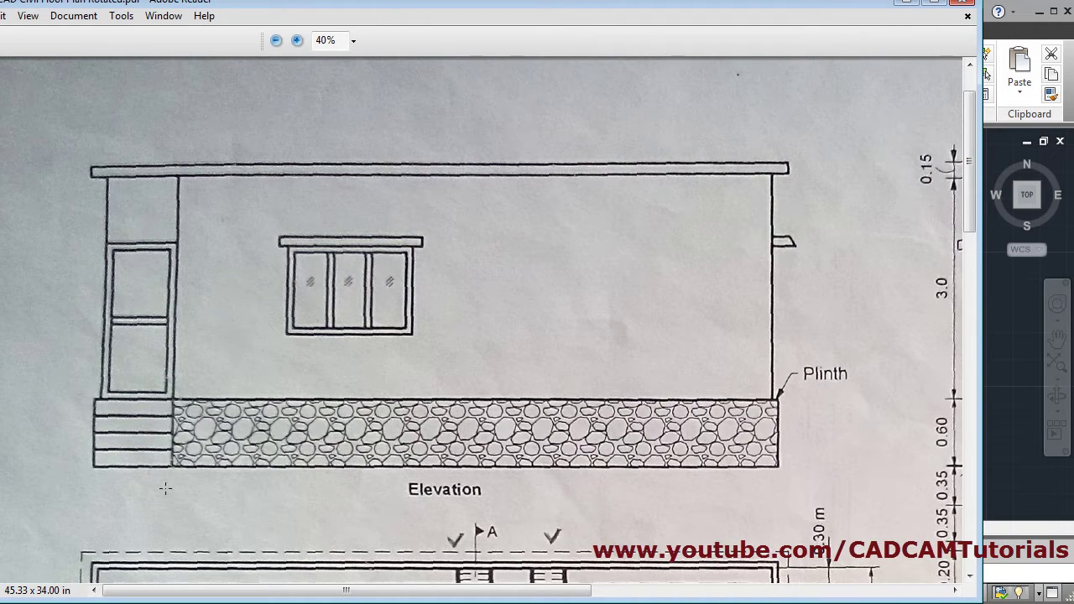
{"action": "left_click", "coordinate": [911, 5]}
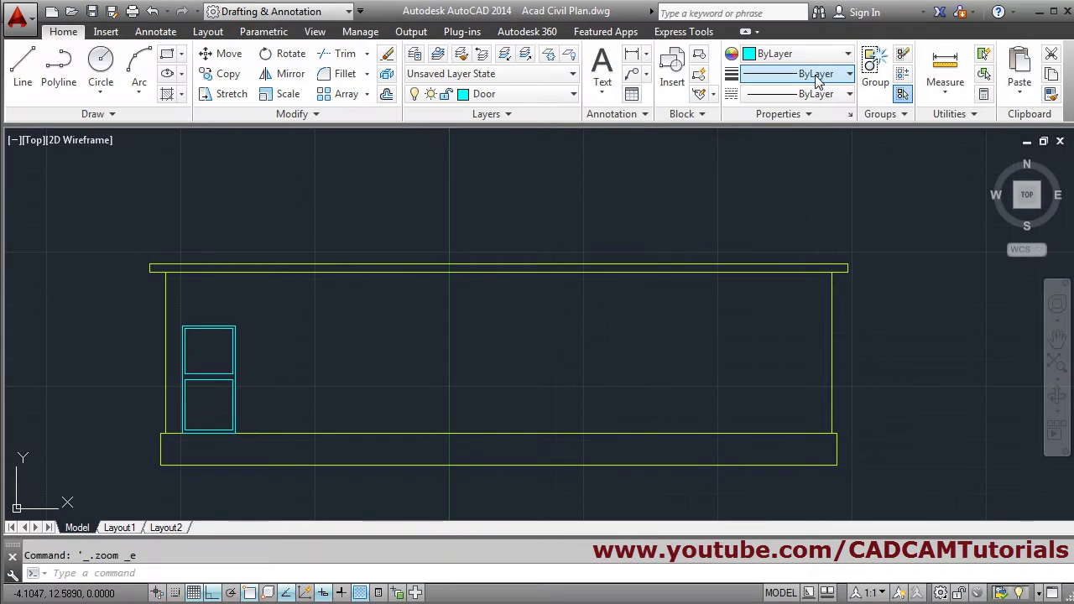
{"action": "middle_click", "coordinate": [438, 228]}
{"action": "middle_click", "coordinate": [439, 228]}
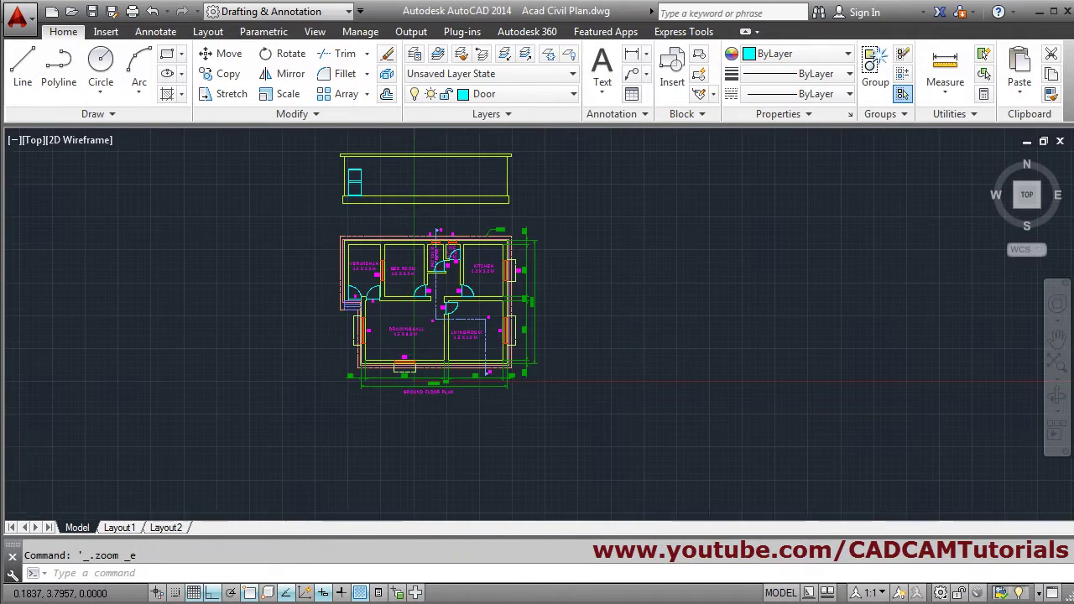
{"action": "scroll", "coordinate": [412, 309], "scroll_direction": "up", "scroll_amount": 4}
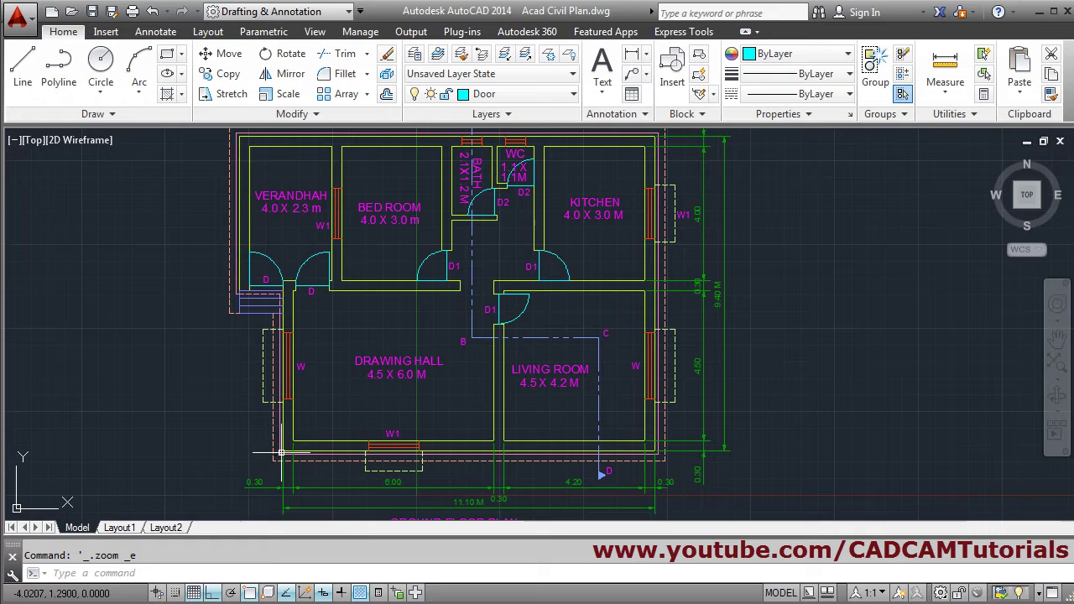
{"action": "scroll", "coordinate": [369, 192], "scroll_direction": "down", "scroll_amount": 4}
{"action": "middle_click_drag", "start_coordinate": [422, 206], "coordinate": [327, 364]}
{"action": "scroll", "coordinate": [319, 359], "scroll_direction": "up", "scroll_amount": 5}
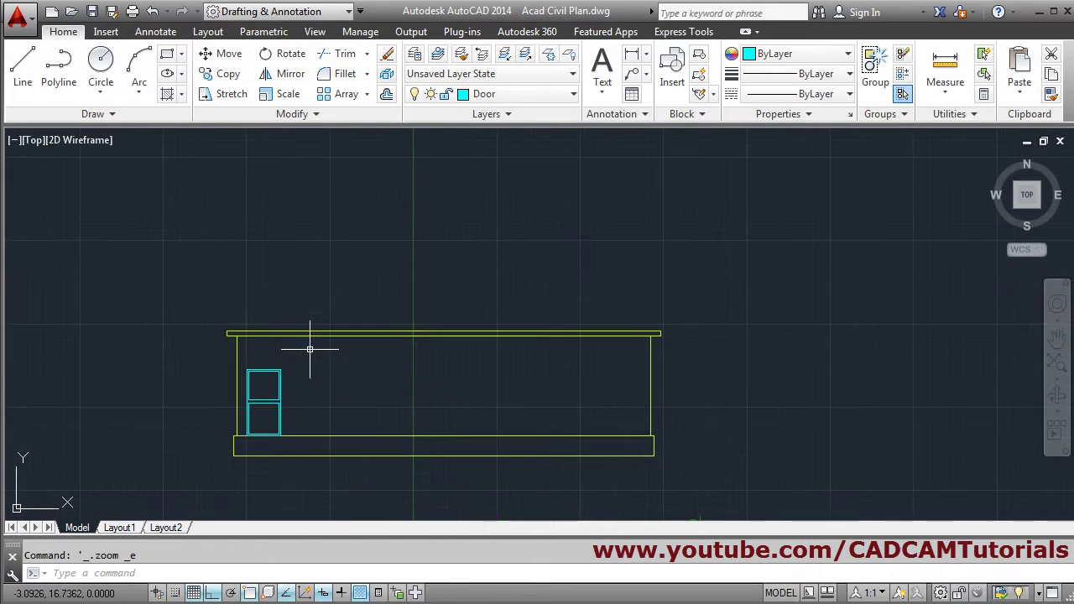
Step: Draw a vertical line from the door's upper right corner up to the underside of the roof slab
{"action": "scroll", "coordinate": [309, 369], "scroll_direction": "up", "scroll_amount": 2}
{"action": "middle_click_drag", "start_coordinate": [378, 288], "coordinate": [414, 230]}
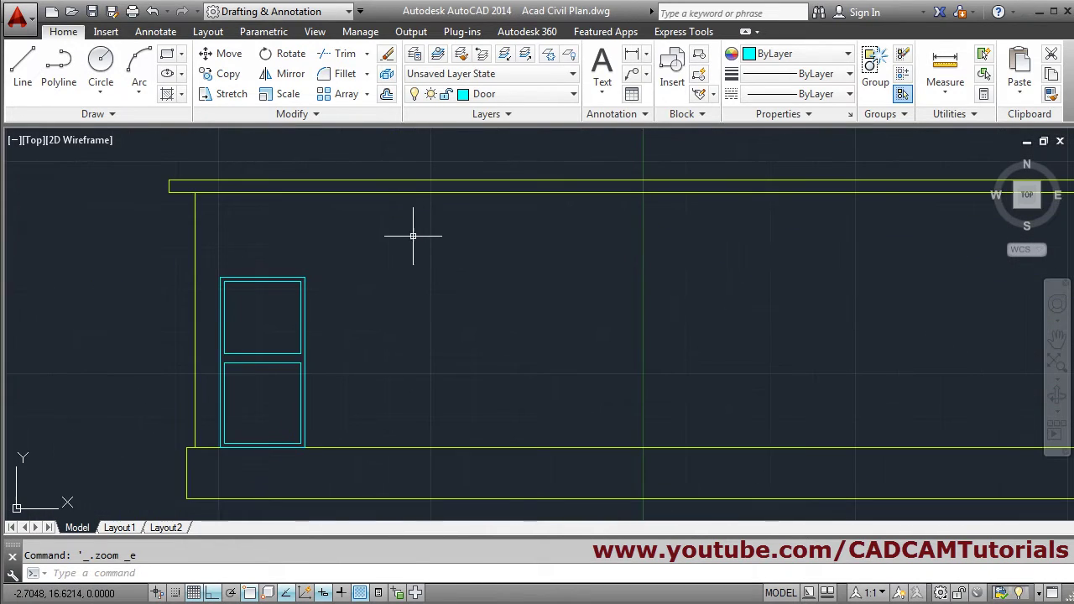
{"action": "left_click", "coordinate": [23, 67]}
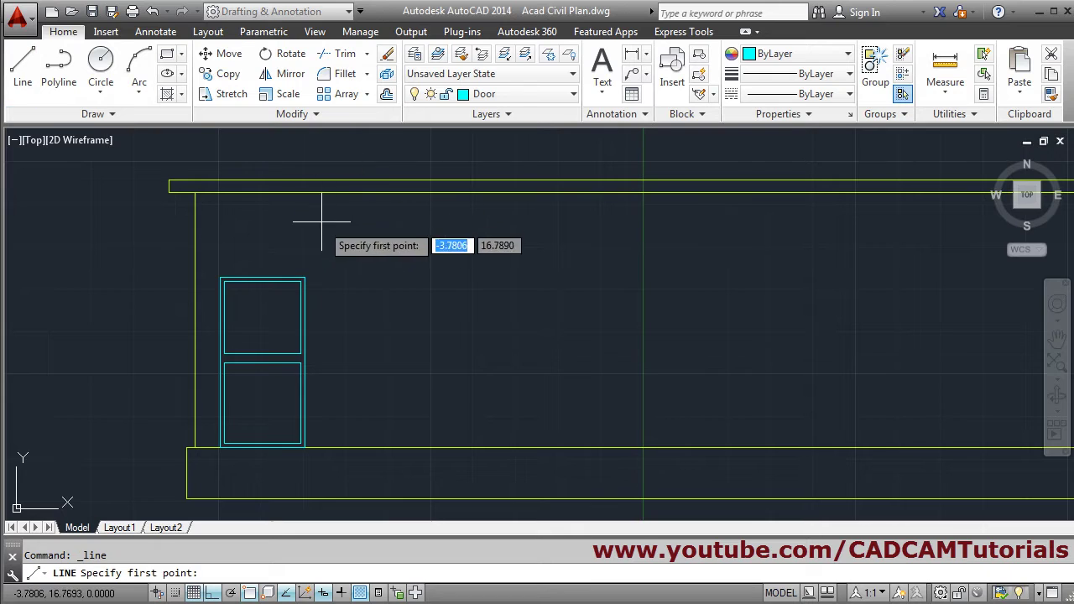
{"action": "left_click", "coordinate": [304, 278]}
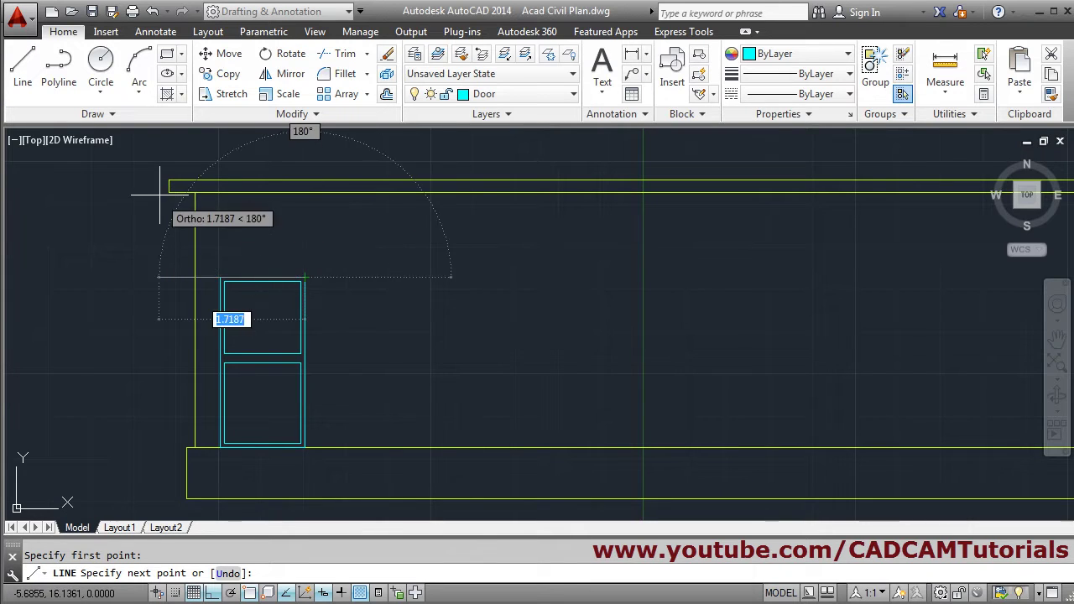
{"action": "left_click", "coordinate": [300, 193]}
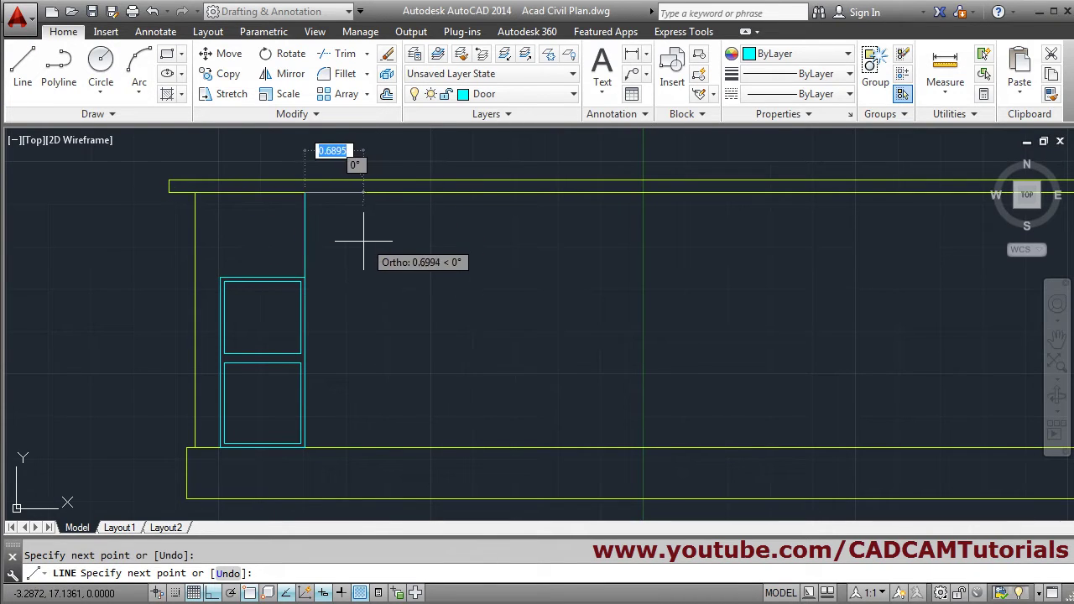
{"action": "key", "text": "Return"}
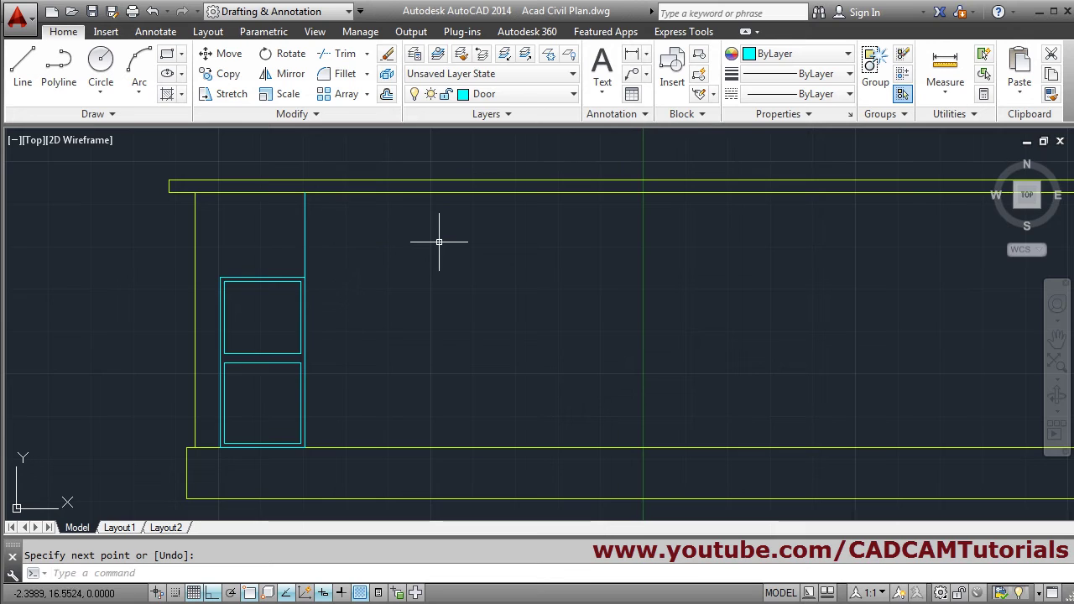
Step: Match the properties of the new vertical line above the door to the roof slab's lower line
{"action": "left_click", "coordinate": [1051, 96]}
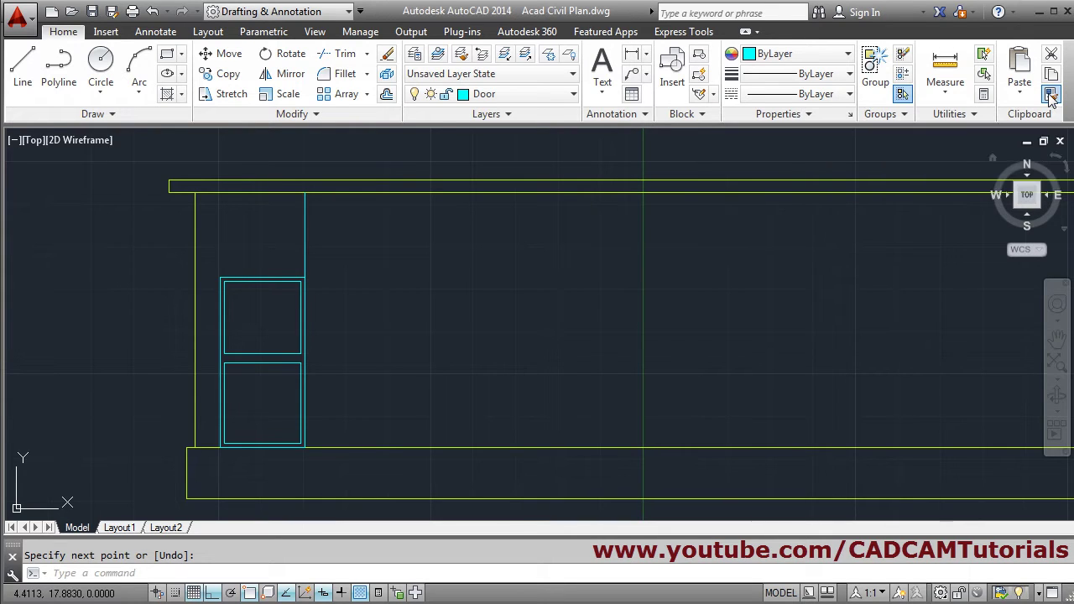
{"action": "left_click", "coordinate": [282, 194]}
{"action": "left_click", "coordinate": [305, 204]}
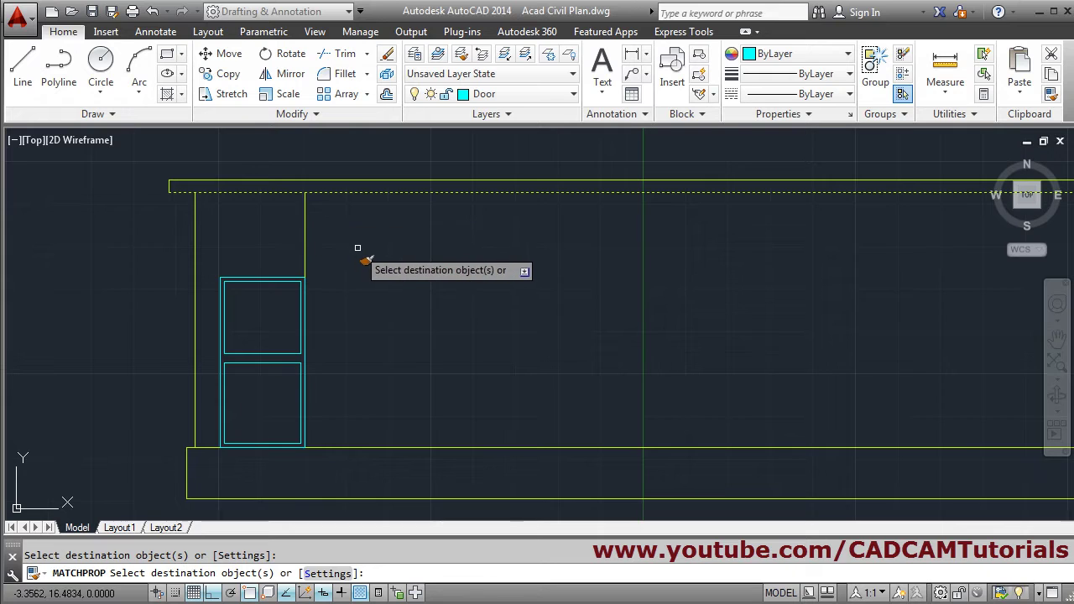
{"action": "key", "text": "Return"}
Step: Examine the plinth below the door against the verandah in the ground floor plan to locate the steps
{"action": "scroll", "coordinate": [372, 278], "scroll_direction": "down", "scroll_amount": 3}
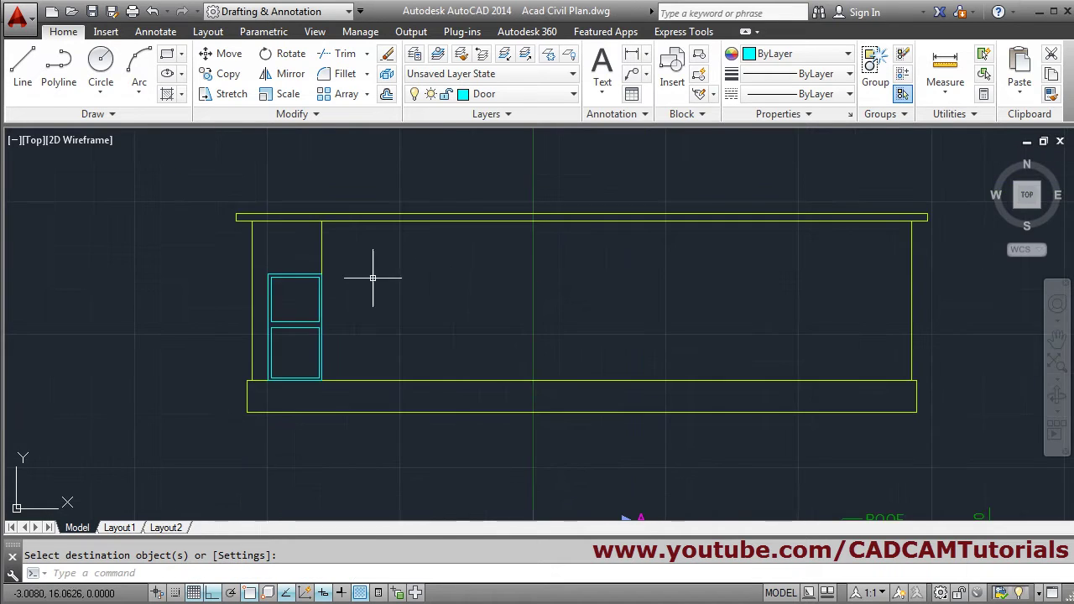
{"action": "mouse_move", "coordinate": [372, 278]}
{"action": "middle_mouse_down"}
{"action": "mouse_move", "coordinate": [319, 327]}
{"action": "mouse_move", "coordinate": [276, 321]}
{"action": "mouse_move", "coordinate": [304, 302]}
{"action": "middle_mouse_up"}
{"action": "scroll", "coordinate": [255, 322], "scroll_direction": "up", "scroll_amount": 2}
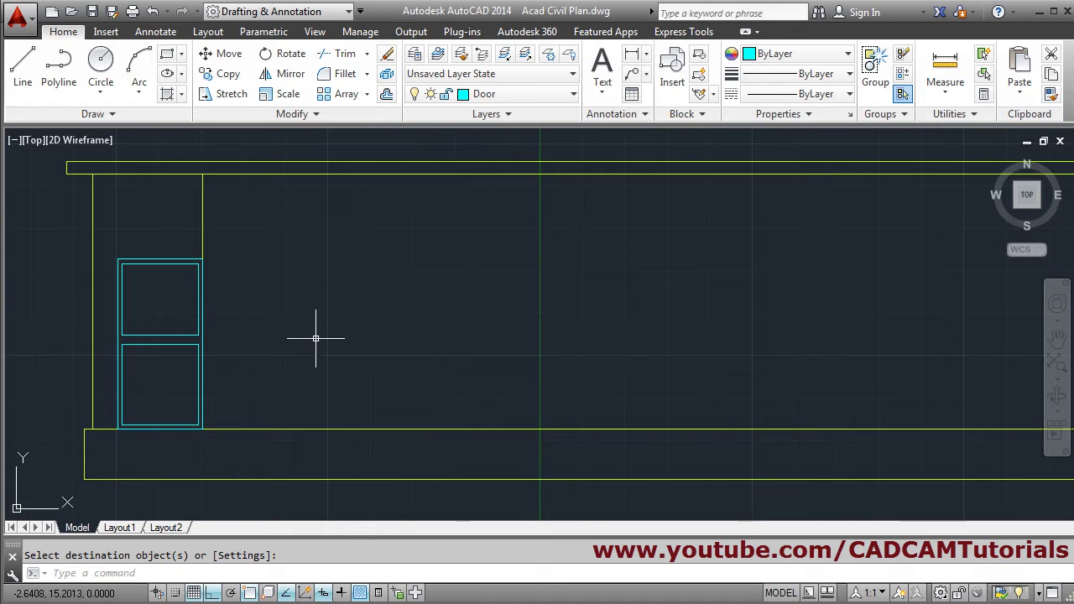
{"action": "scroll", "coordinate": [249, 318], "scroll_direction": "down", "scroll_amount": 2}
{"action": "middle_click_drag", "start_coordinate": [355, 413], "coordinate": [355, 193]}
{"action": "scroll", "coordinate": [377, 403], "scroll_direction": "down", "scroll_amount": 2}
{"action": "middle_click_drag", "start_coordinate": [376, 403], "coordinate": [280, 431]}
{"action": "scroll", "coordinate": [271, 403], "scroll_direction": "up", "scroll_amount": 3}
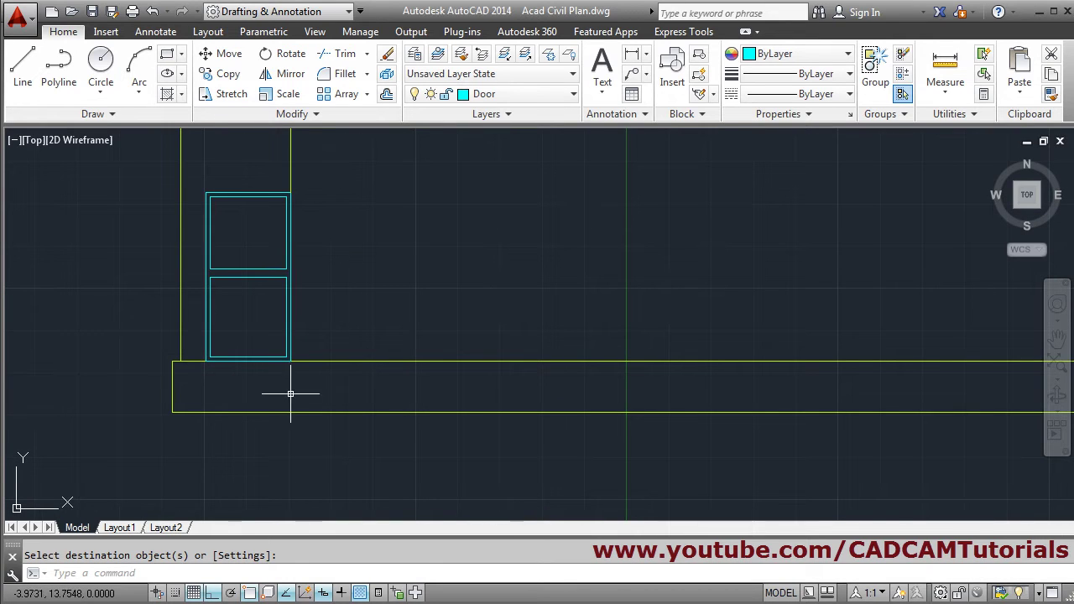
{"action": "middle_click_drag", "start_coordinate": [327, 391], "coordinate": [328, 282]}
{"action": "scroll", "coordinate": [329, 377], "scroll_direction": "down", "scroll_amount": 3}
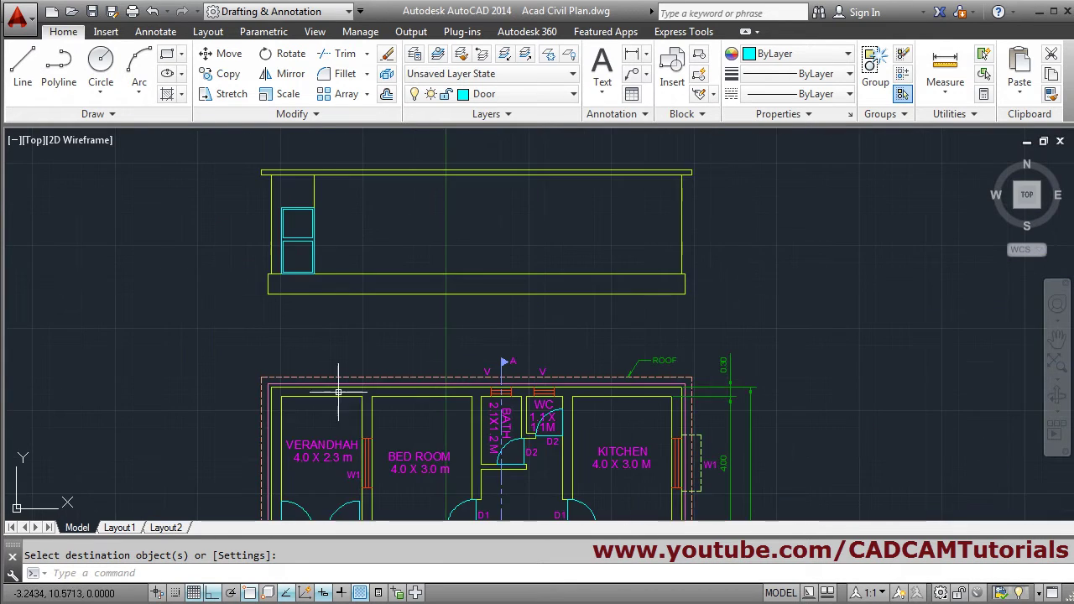
{"action": "middle_click_drag", "start_coordinate": [330, 453], "coordinate": [310, 419]}
{"action": "scroll", "coordinate": [272, 222], "scroll_direction": "up", "scroll_amount": 3}
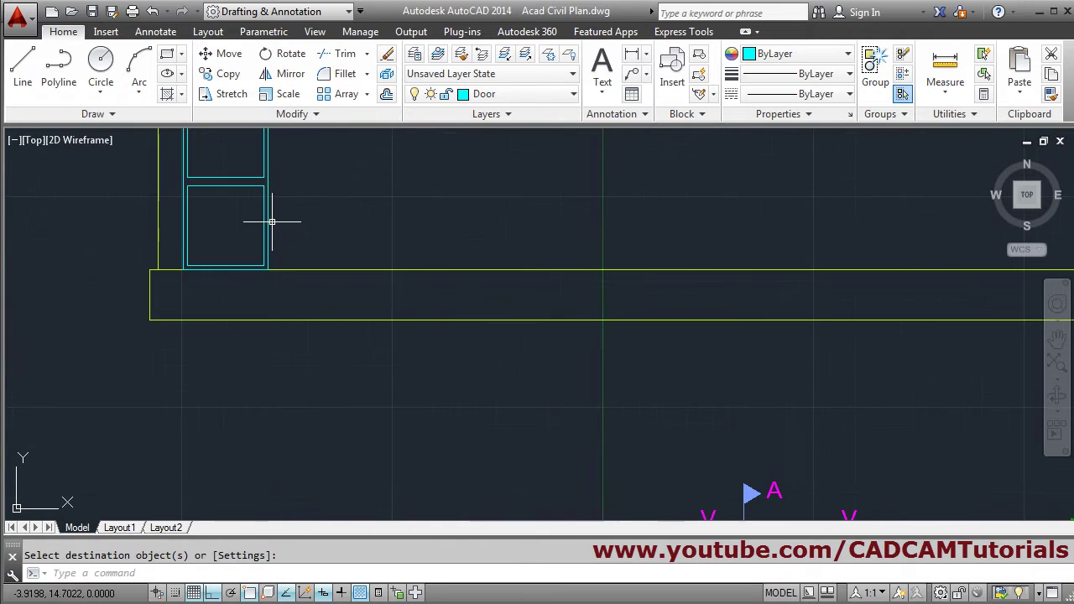
Step: Draw a vertical line from the door's lower right corner down to the bottom line of the plinth
{"action": "middle_click_drag", "start_coordinate": [282, 260], "coordinate": [292, 316]}
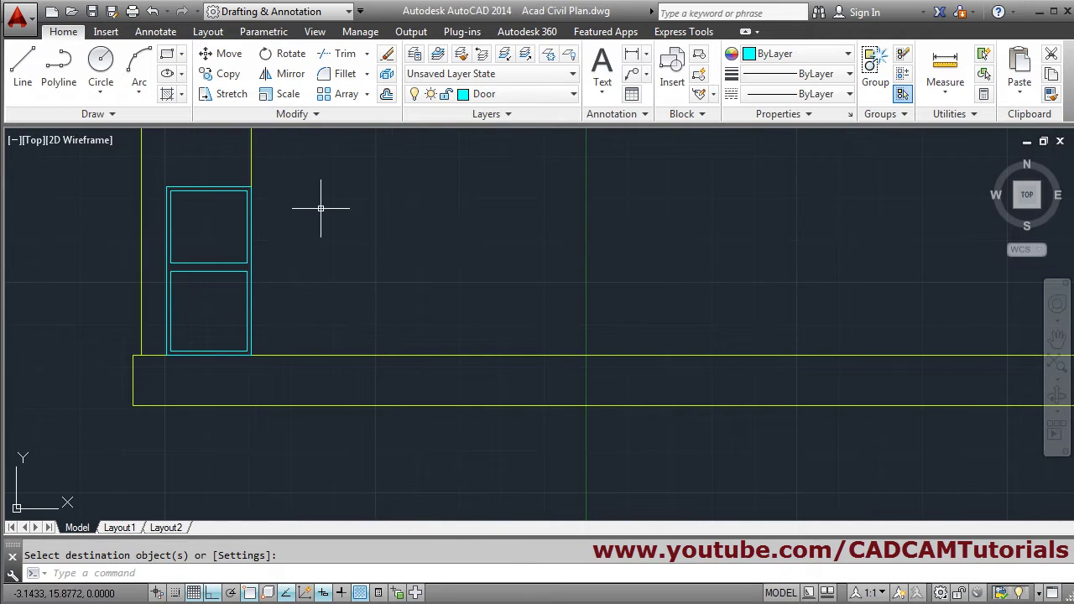
{"action": "left_click", "coordinate": [23, 67]}
{"action": "scroll", "coordinate": [252, 369], "scroll_direction": "up", "scroll_amount": 3}
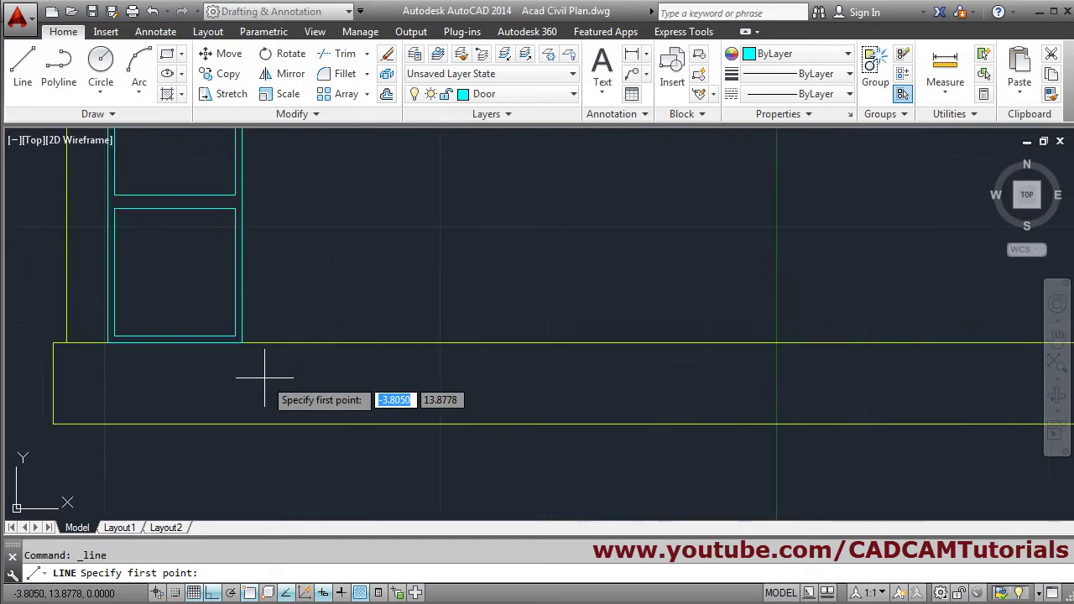
{"action": "left_click", "coordinate": [228, 328]}
{"action": "scroll", "coordinate": [260, 440], "scroll_direction": "down", "scroll_amount": 2}
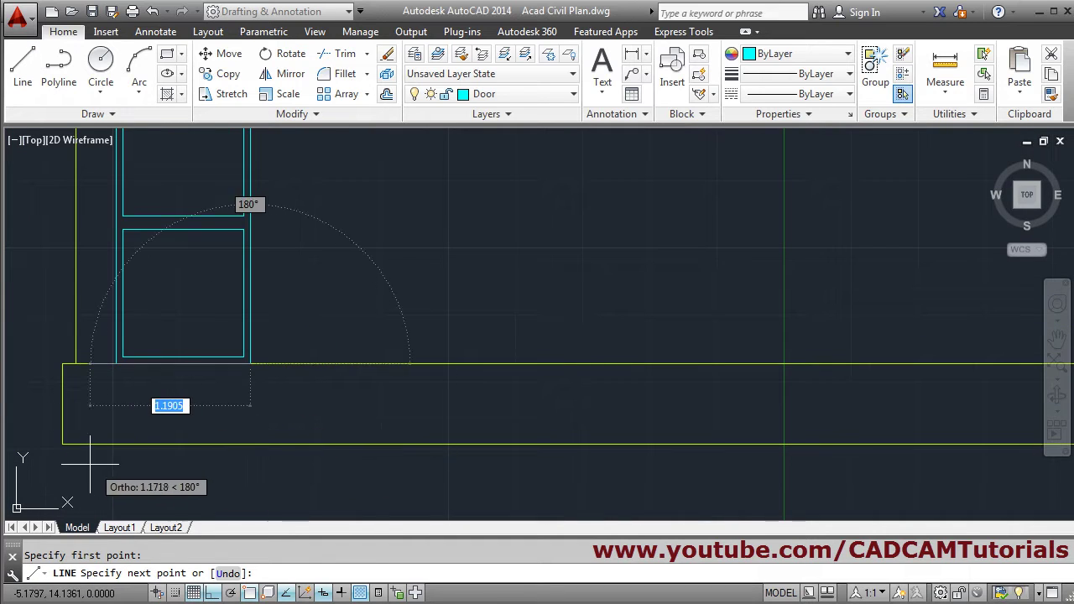
{"action": "left_click", "coordinate": [250, 444]}
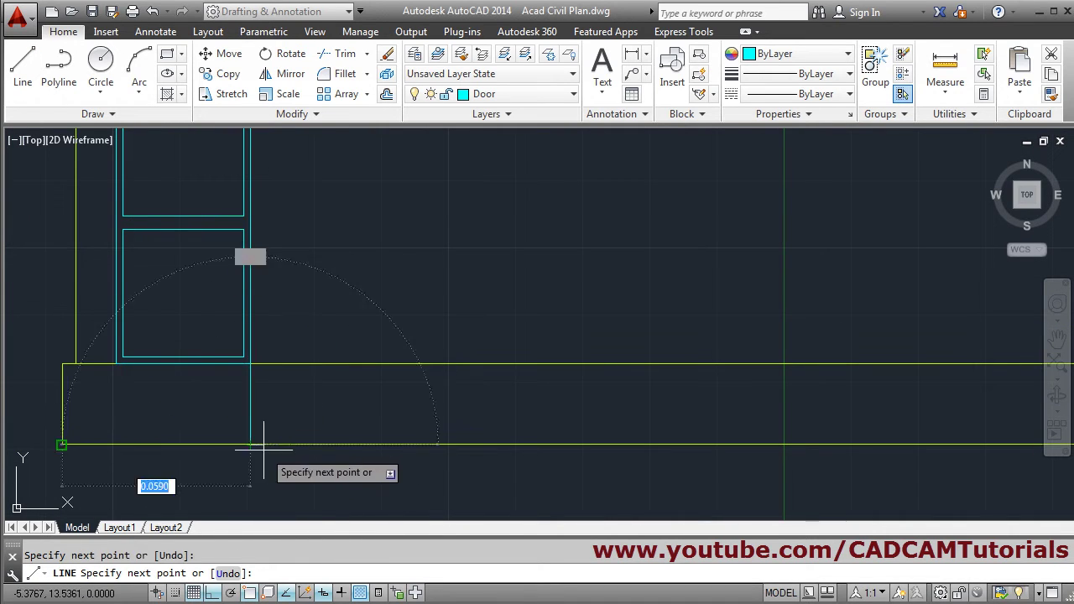
{"action": "key", "text": "Return"}
{"action": "mouse_move", "coordinate": [342, 455]}
{"action": "middle_mouse_down"}
{"action": "mouse_move", "coordinate": [386, 412]}
{"action": "mouse_move", "coordinate": [484, 438]}
{"action": "middle_mouse_up"}
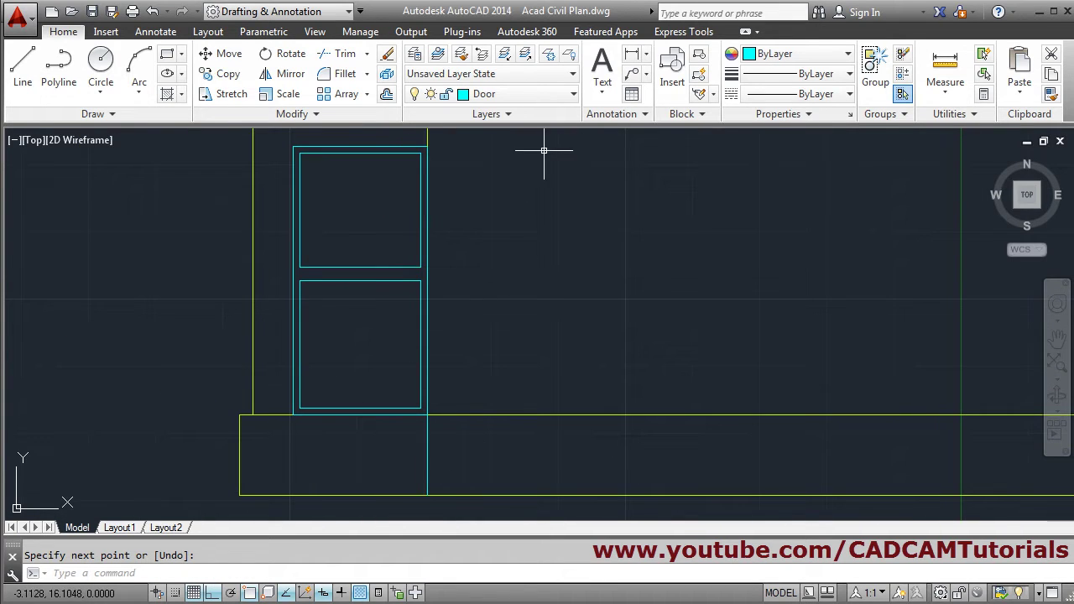
Step: Make Steps the current layer and move the vertical line below the door onto the Steps layer
{"action": "left_click", "coordinate": [508, 95]}
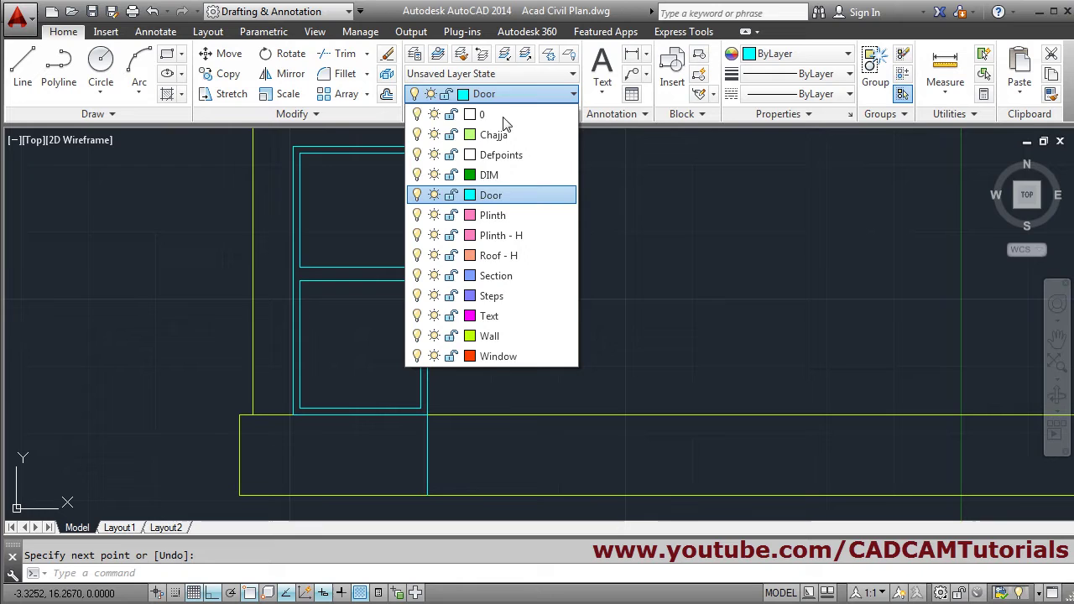
{"action": "left_click", "coordinate": [495, 296]}
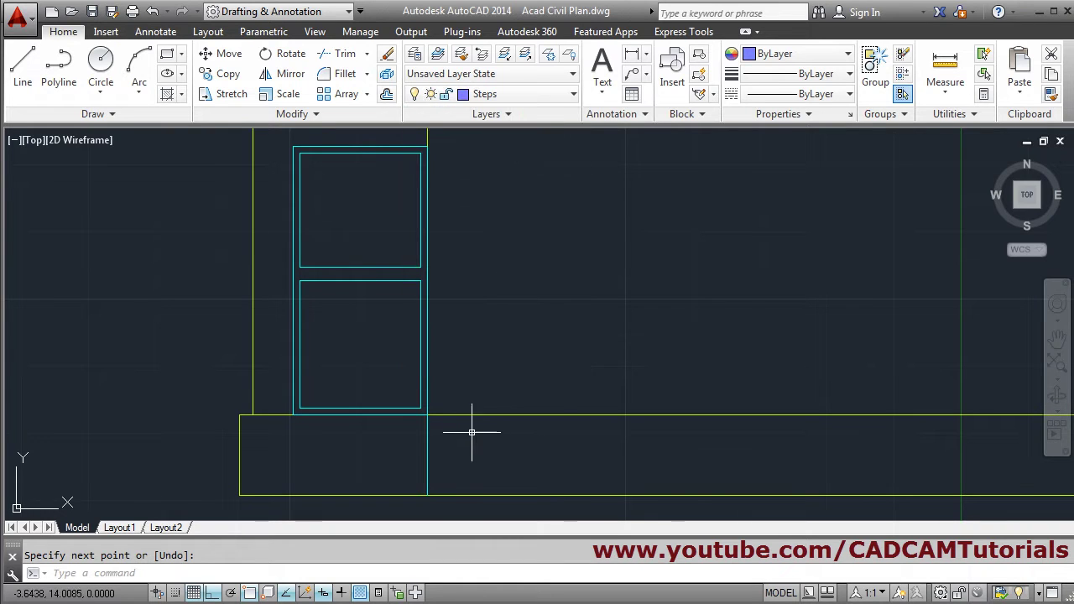
{"action": "key", "text": "Return"}
{"action": "left_click", "coordinate": [427, 456]}
{"action": "left_click", "coordinate": [504, 94]}
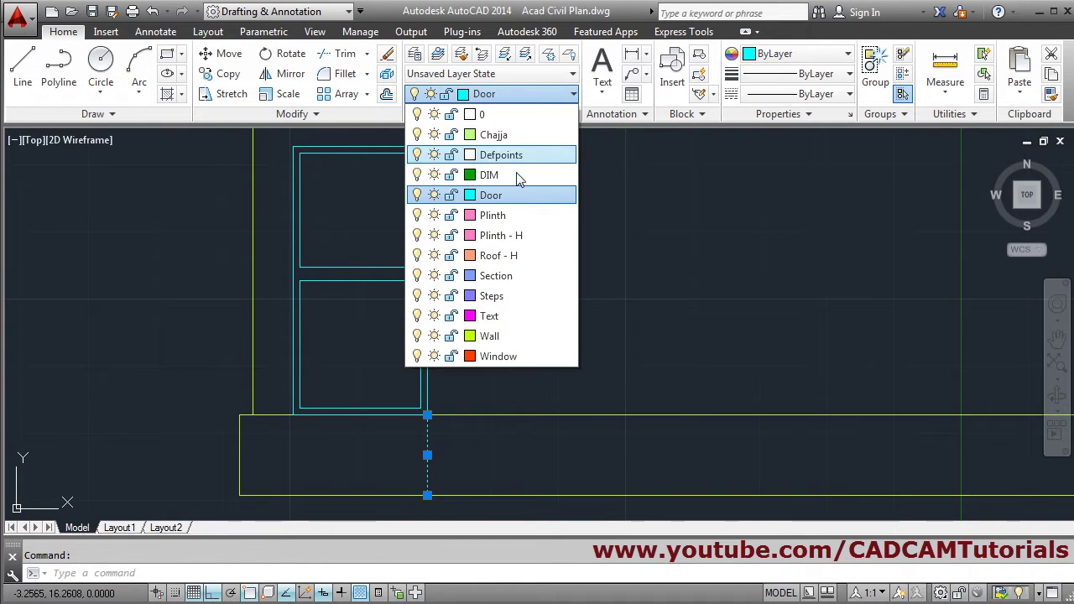
{"action": "left_click", "coordinate": [495, 295]}
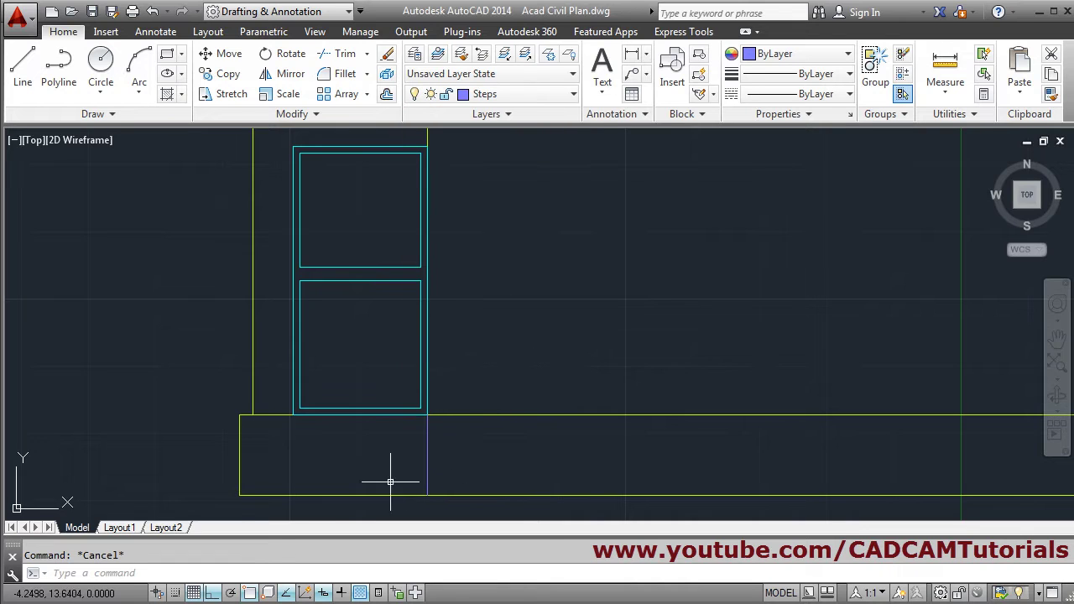
Step: Copy the vertical steps line from the door's lower right corner to the foot of the left wall edge
{"action": "scroll", "coordinate": [347, 487], "scroll_direction": "up", "scroll_amount": 2}
{"action": "scroll", "coordinate": [347, 362], "scroll_direction": "down", "scroll_amount": 2}
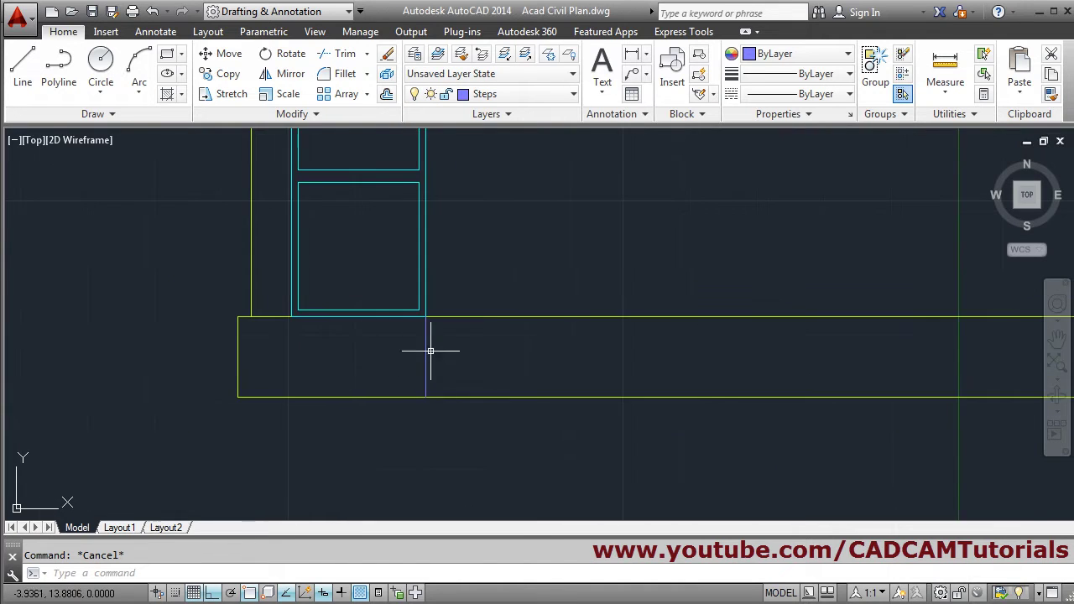
{"action": "middle_click_drag", "start_coordinate": [430, 351], "coordinate": [411, 389]}
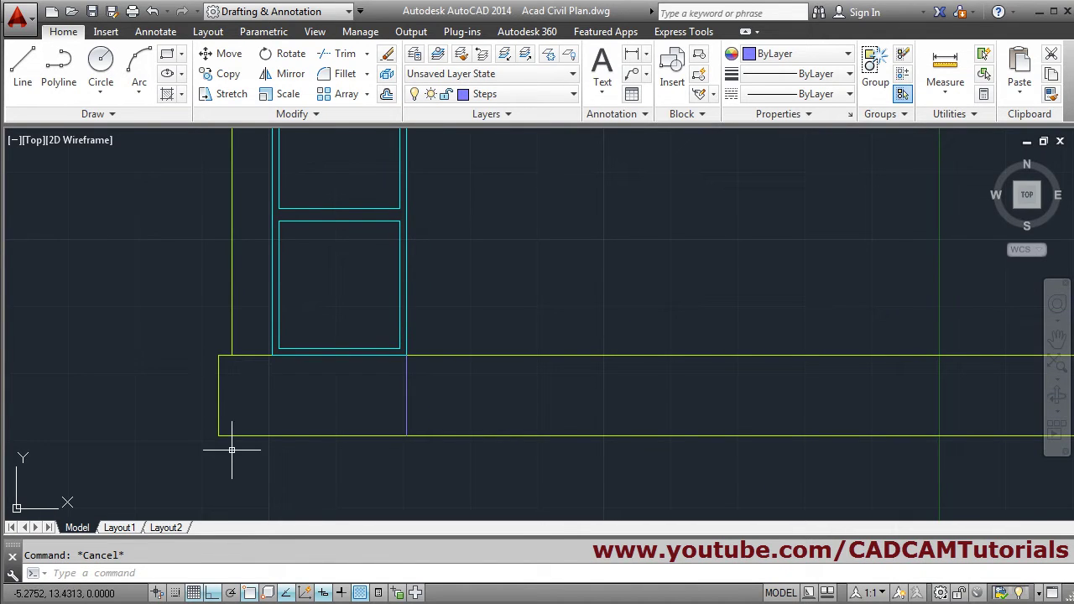
{"action": "scroll", "coordinate": [253, 398], "scroll_direction": "up", "scroll_amount": 1}
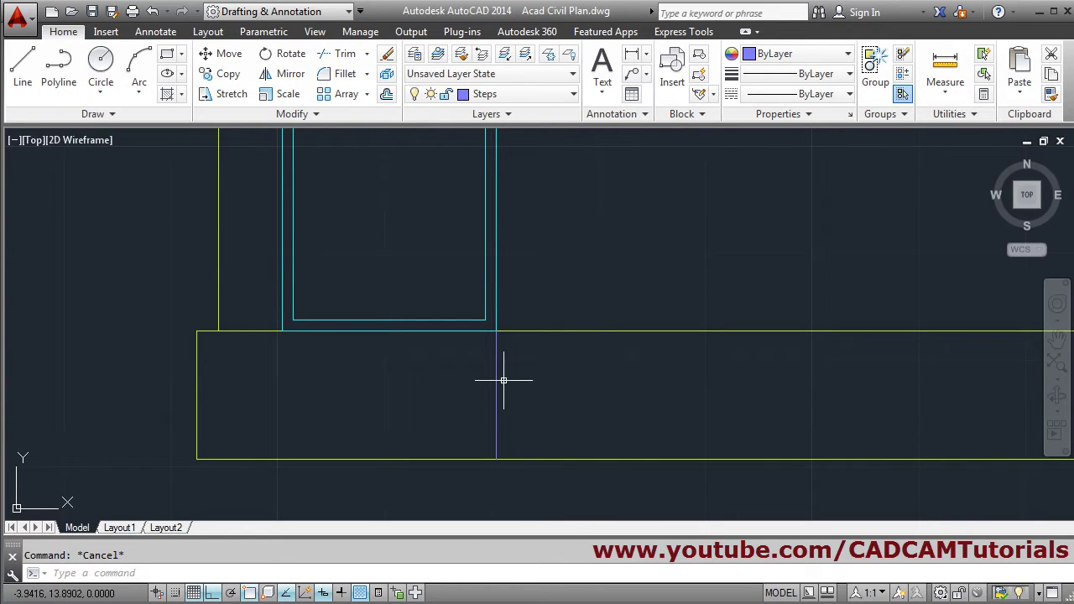
{"action": "left_click", "coordinate": [228, 75]}
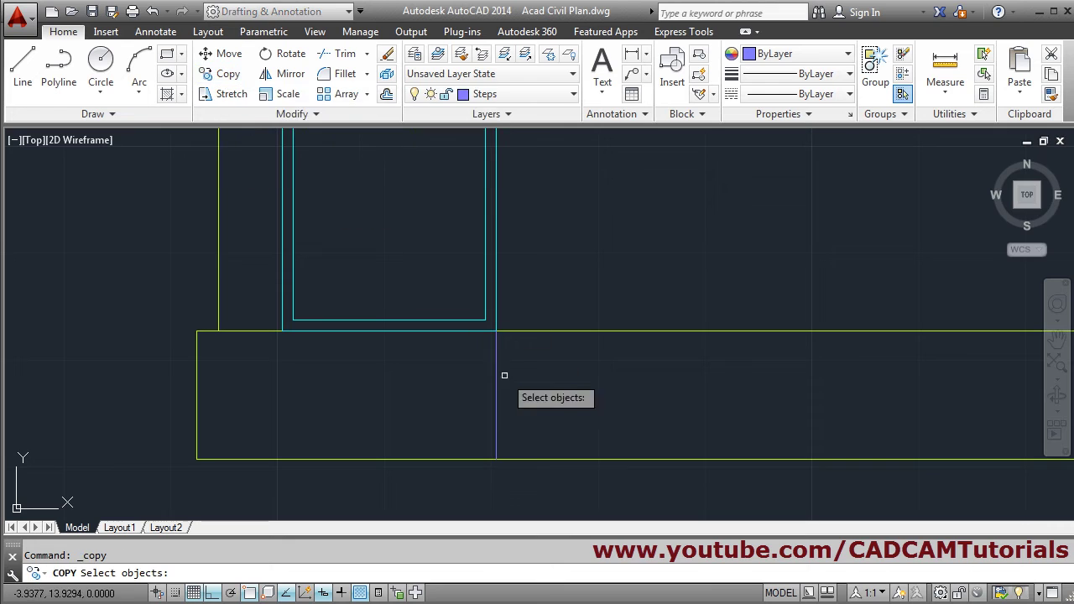
{"action": "left_click", "coordinate": [496, 373]}
{"action": "key", "text": "Return"}
{"action": "left_click", "coordinate": [506, 338]}
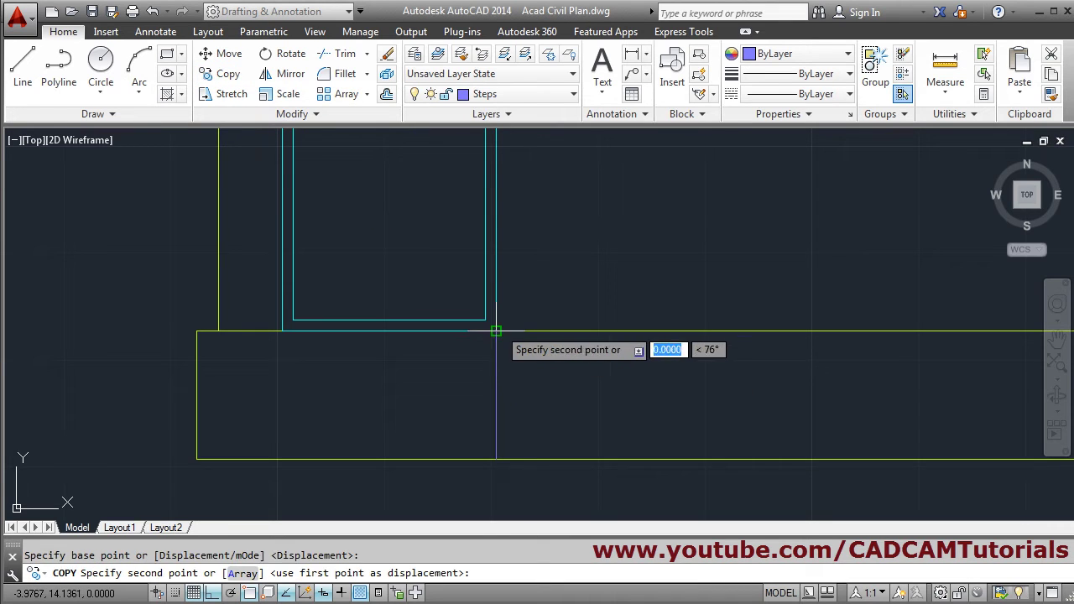
{"action": "left_click", "coordinate": [218, 333]}
{"action": "key", "text": "Escape"}
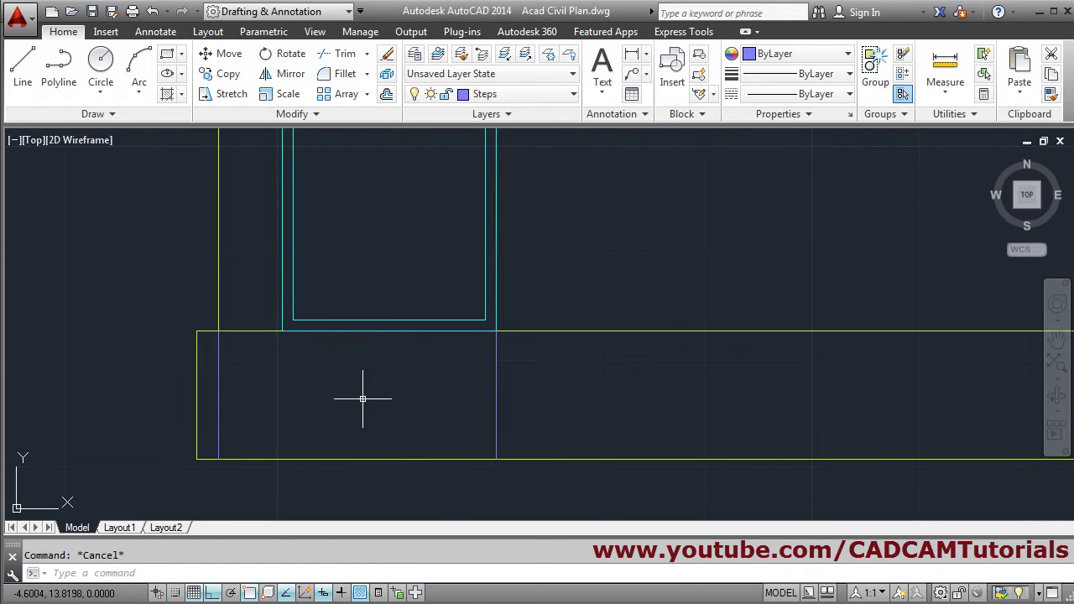
Step: Offset the plinth's bottom line upward three times at 0.15 spacing to form the step lines
{"action": "mouse_move", "coordinate": [362, 398]}
{"action": "middle_mouse_down"}
{"action": "mouse_move", "coordinate": [378, 403]}
{"action": "mouse_move", "coordinate": [320, 456]}
{"action": "middle_mouse_up"}
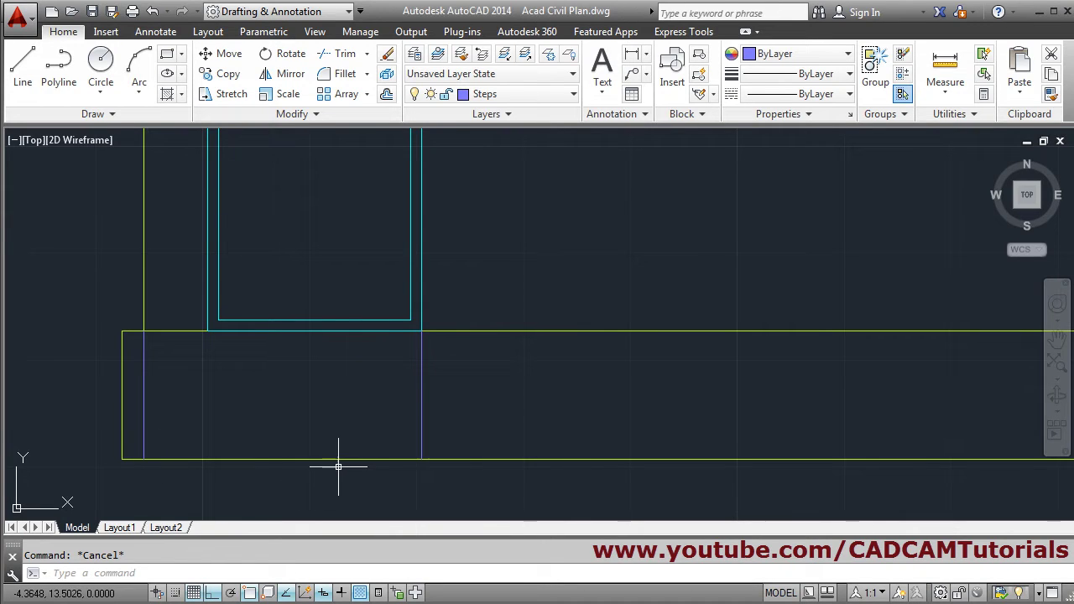
{"action": "scroll", "coordinate": [353, 451], "scroll_direction": "up", "scroll_amount": 1}
{"action": "scroll", "coordinate": [355, 446], "scroll_direction": "down", "scroll_amount": 1}
{"action": "middle_click_drag", "start_coordinate": [360, 425], "coordinate": [466, 429]}
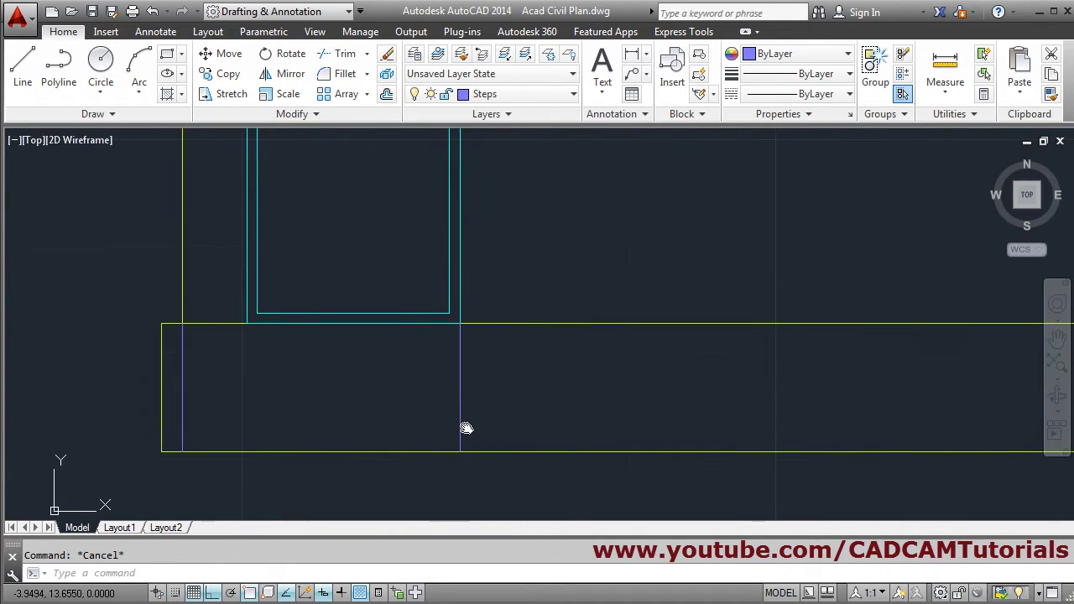
{"action": "left_click", "coordinate": [387, 95]}
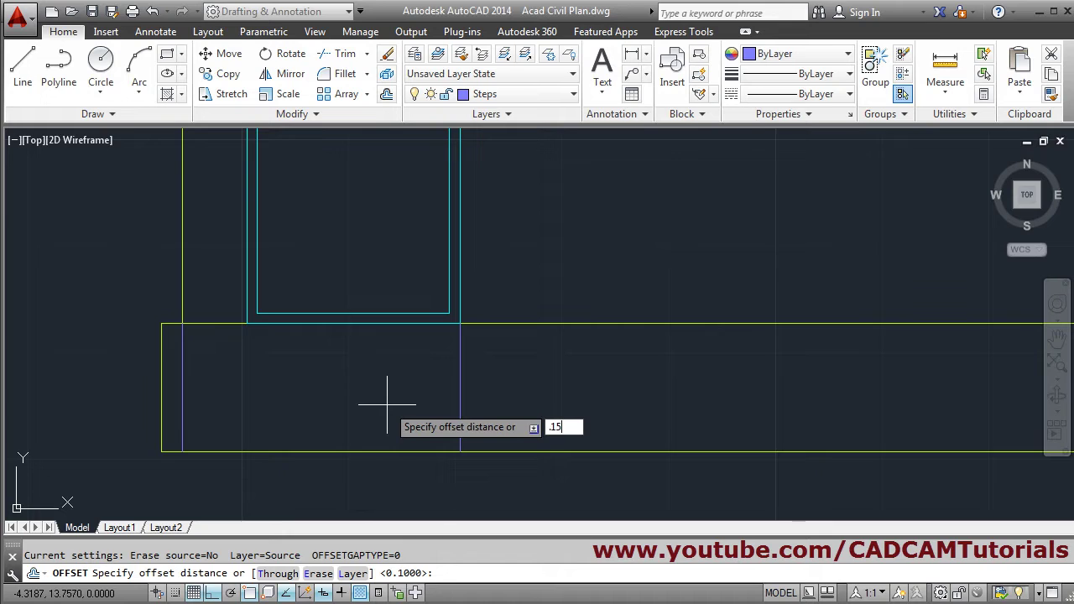
{"action": "key", "text": "Return"}
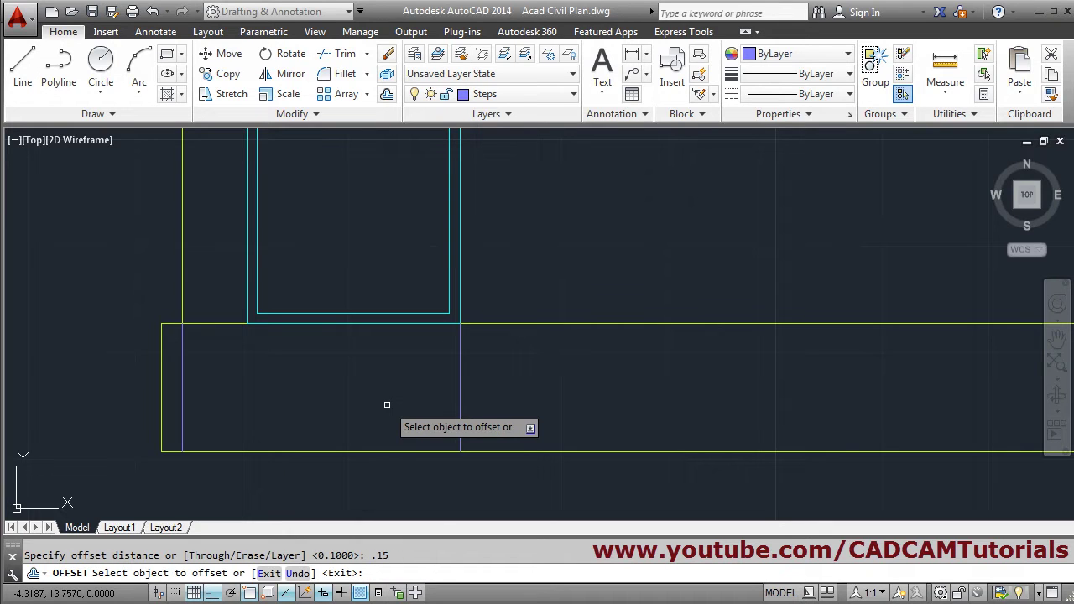
{"action": "left_click", "coordinate": [380, 451]}
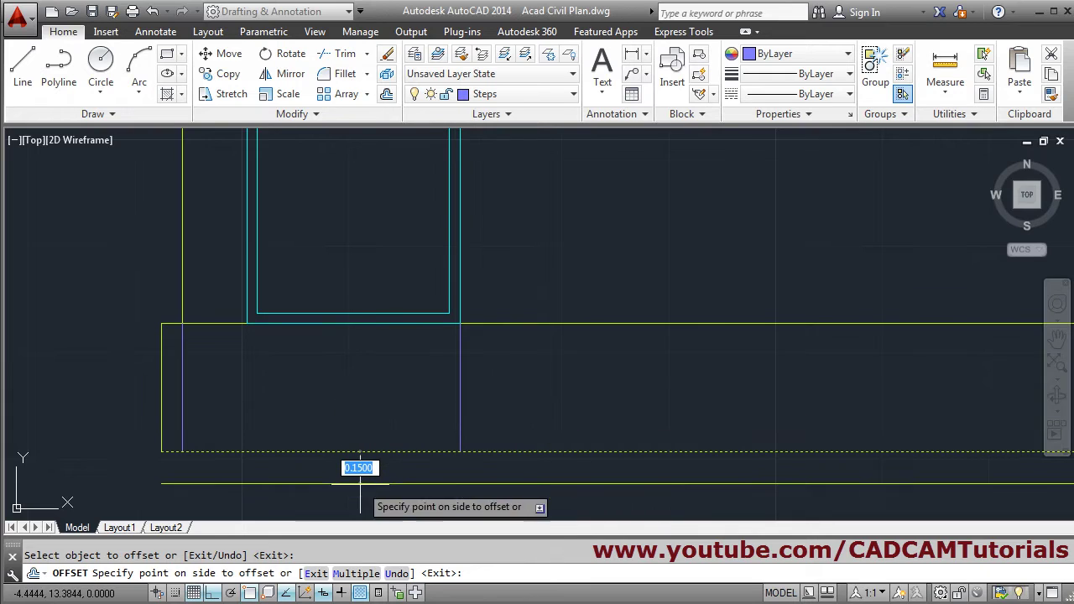
{"action": "left_click", "coordinate": [353, 576]}
{"action": "left_click", "coordinate": [349, 237]}
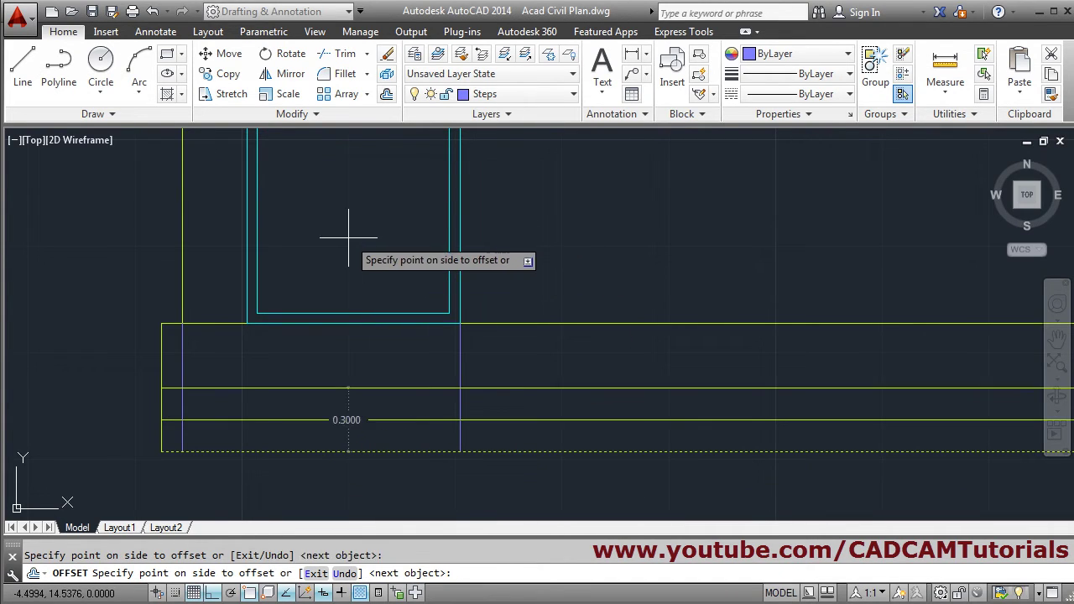
{"action": "left_click", "coordinate": [349, 237]}
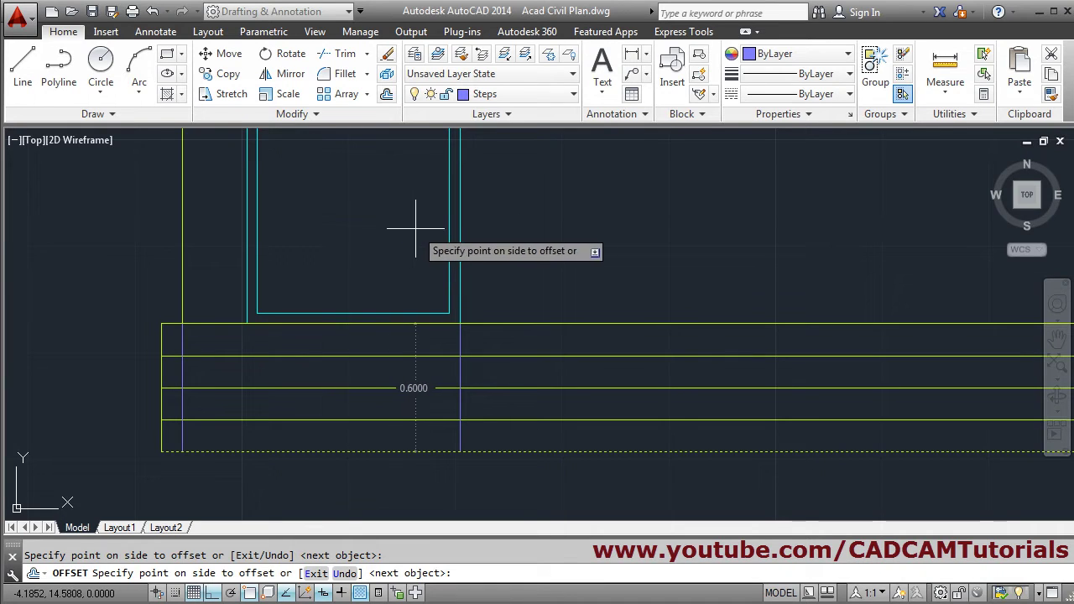
{"action": "key", "text": "Return"}
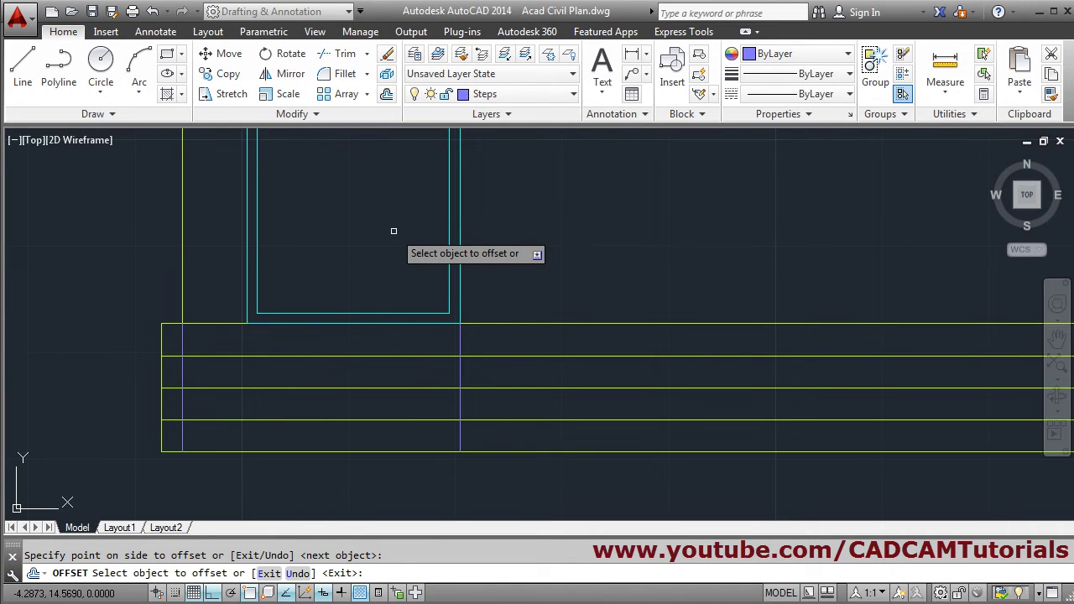
{"action": "key", "text": "Return"}
Step: Trim the three offset lines so they remain only between the two vertical step lines below the door
{"action": "middle_click_drag", "start_coordinate": [502, 363], "coordinate": [515, 380]}
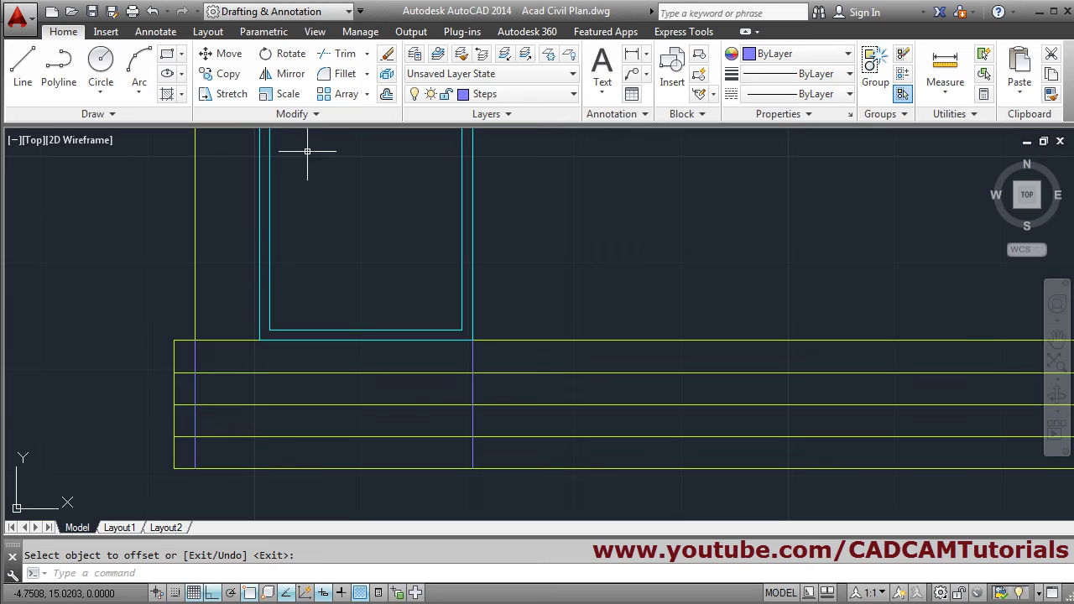
{"action": "left_click", "coordinate": [345, 53]}
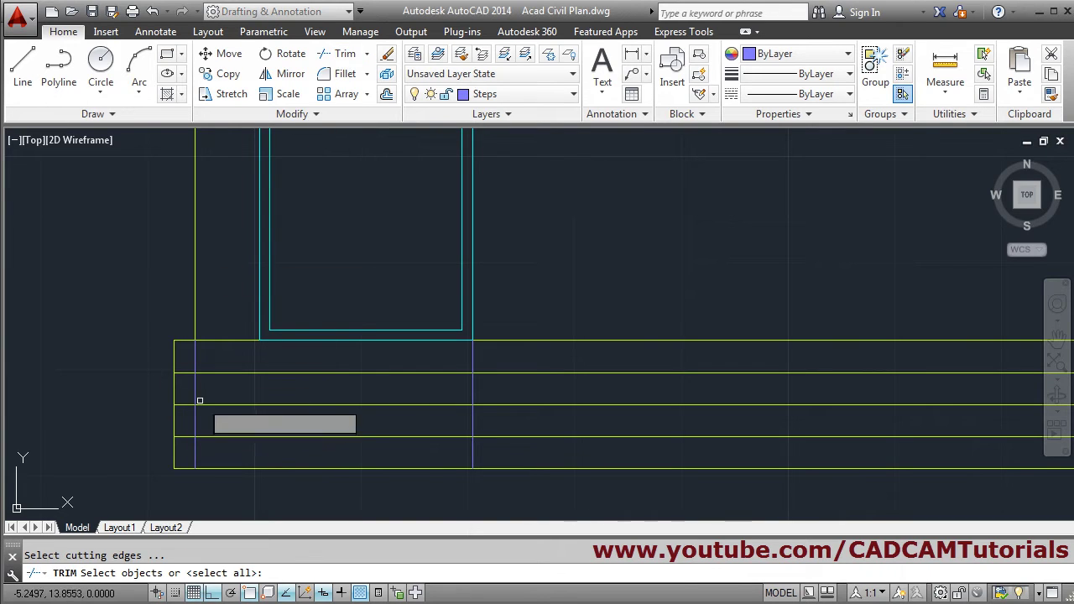
{"action": "key", "text": "Return"}
{"action": "left_click", "coordinate": [186, 363]}
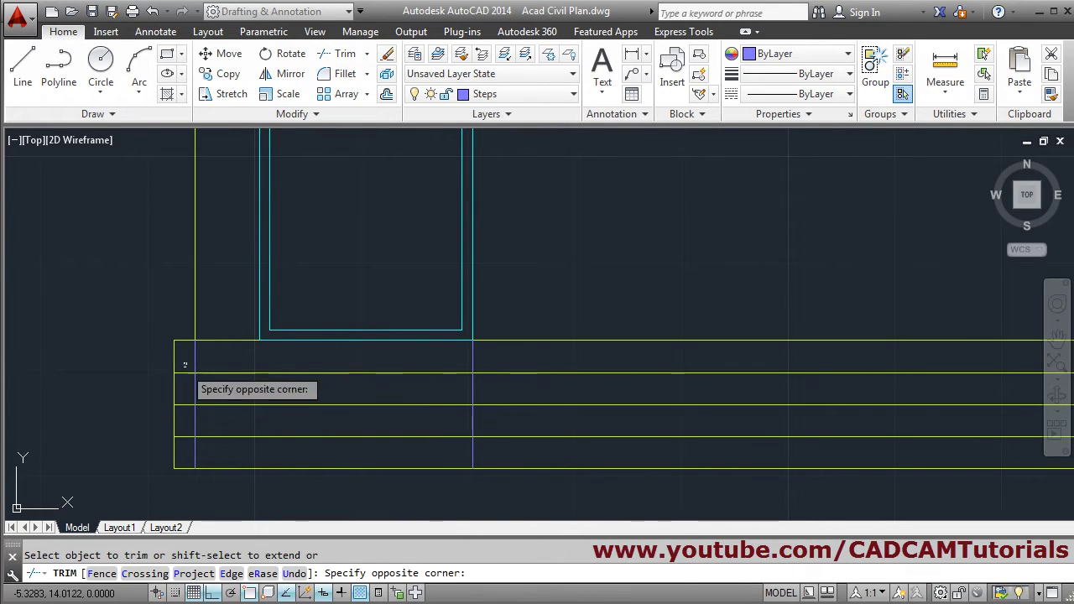
{"action": "left_click", "coordinate": [178, 443]}
{"action": "left_click", "coordinate": [508, 443]}
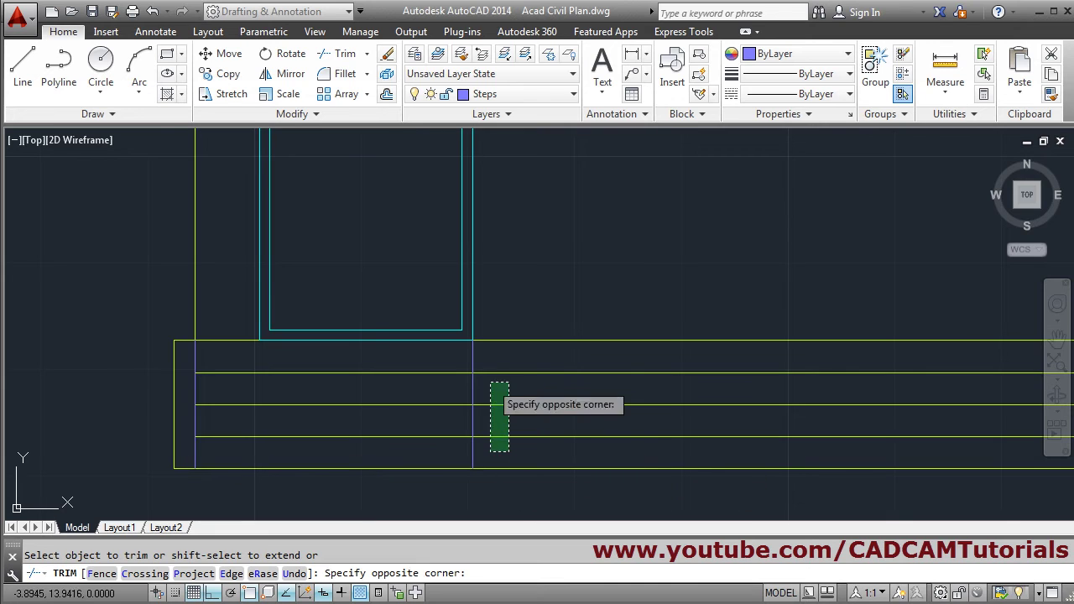
{"action": "left_click", "coordinate": [490, 355]}
{"action": "key", "text": "Return"}
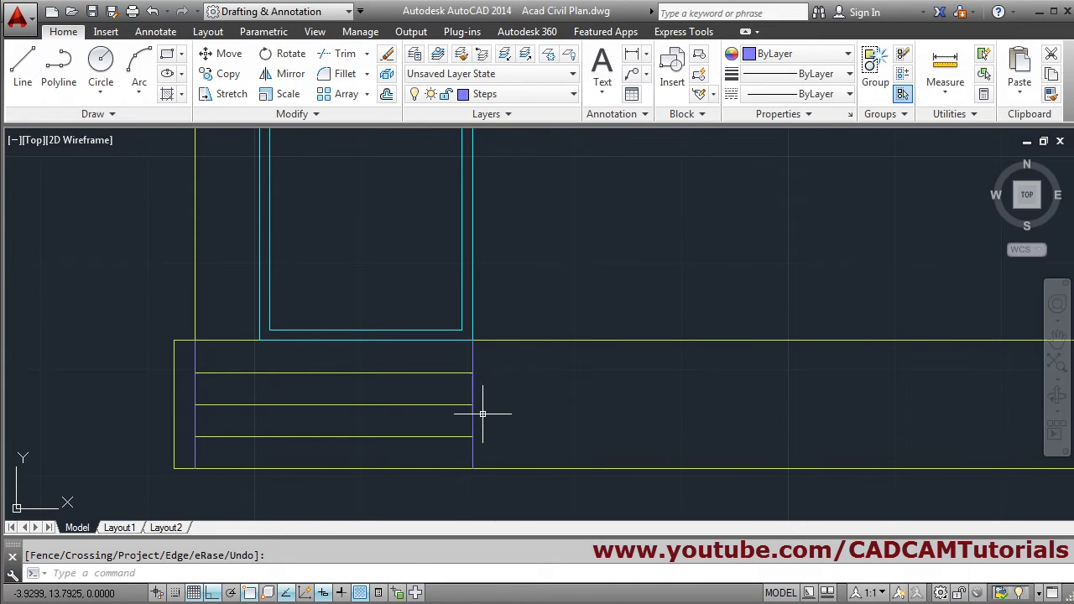
Step: Move the three trimmed horizontal lines to the Steps layer
{"action": "left_click", "coordinate": [384, 362]}
{"action": "left_click", "coordinate": [310, 463]}
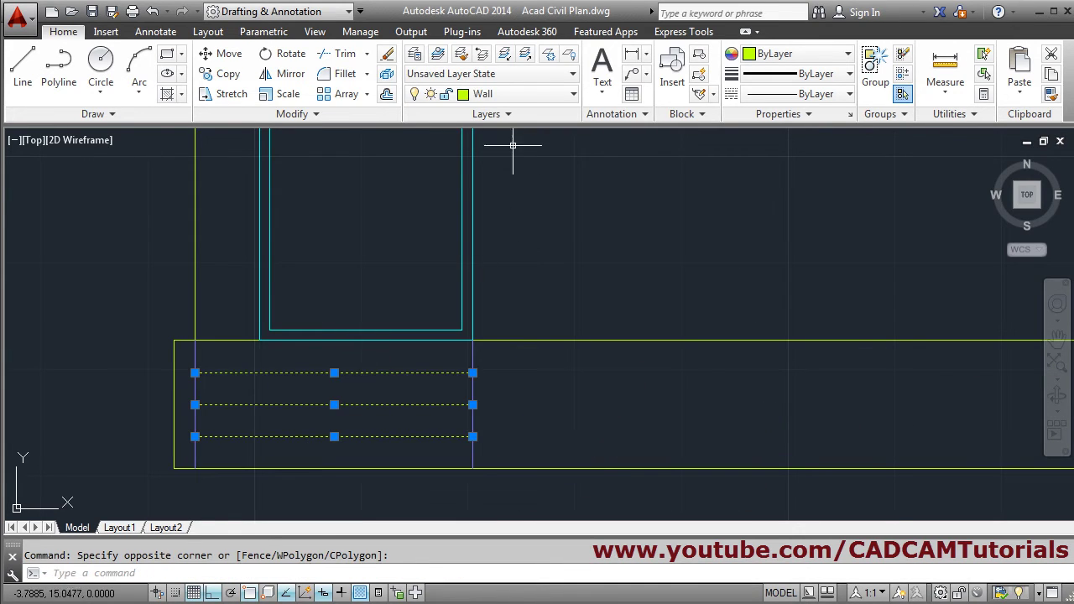
{"action": "left_click", "coordinate": [514, 97]}
{"action": "left_click", "coordinate": [511, 297]}
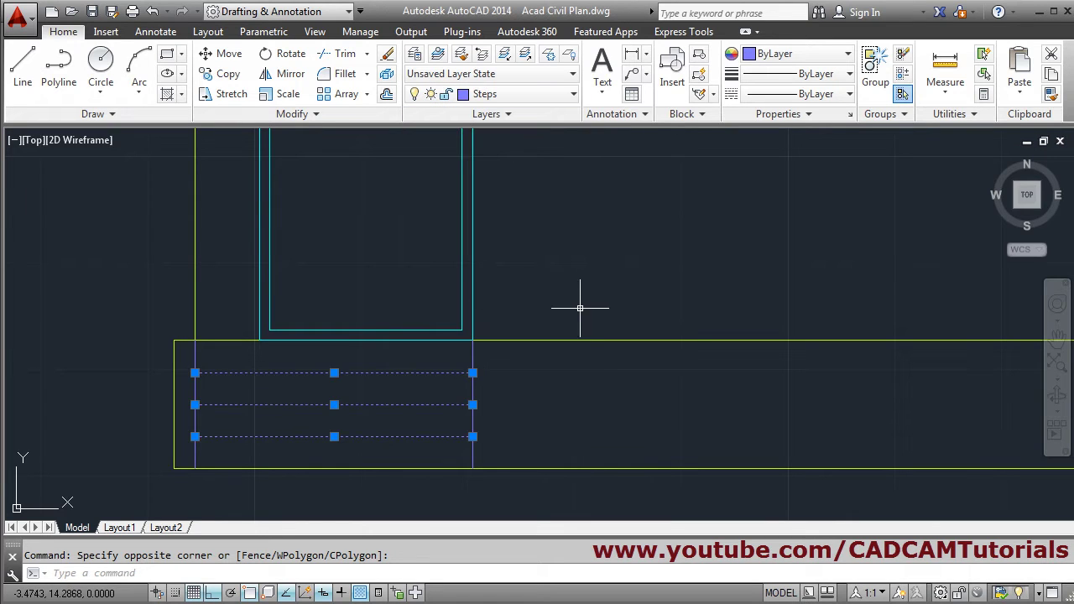
{"action": "key", "text": "Escape"}
Step: Examine the front elevation against the ground floor plan to locate the drawing hall's front window W1
{"action": "scroll", "coordinate": [479, 323], "scroll_direction": "down", "scroll_amount": 4}
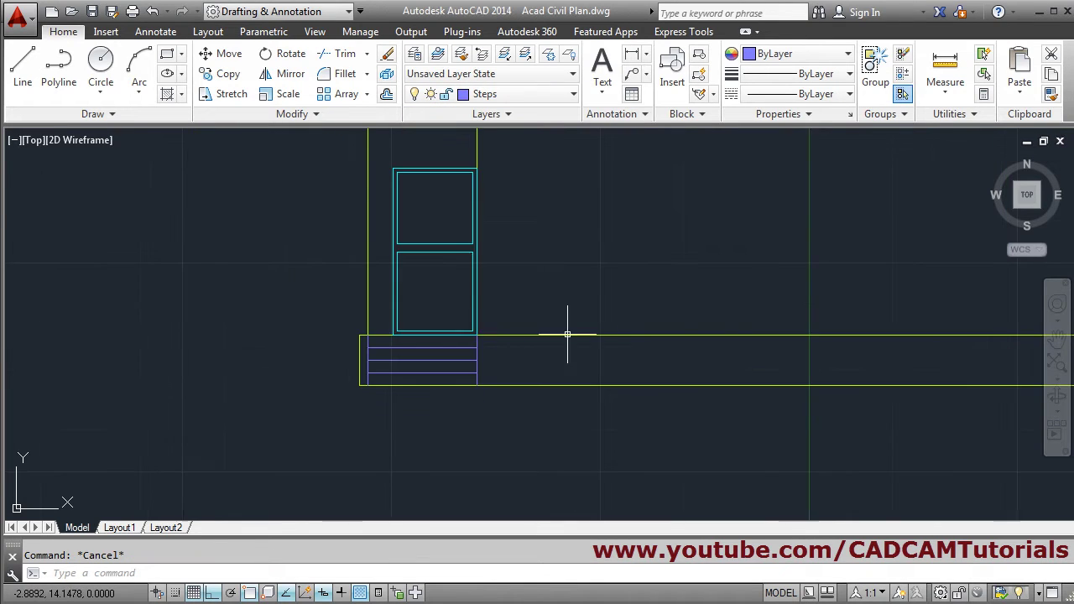
{"action": "mouse_move", "coordinate": [568, 336]}
{"action": "middle_mouse_down"}
{"action": "mouse_move", "coordinate": [534, 373]}
{"action": "mouse_move", "coordinate": [369, 414]}
{"action": "middle_mouse_up"}
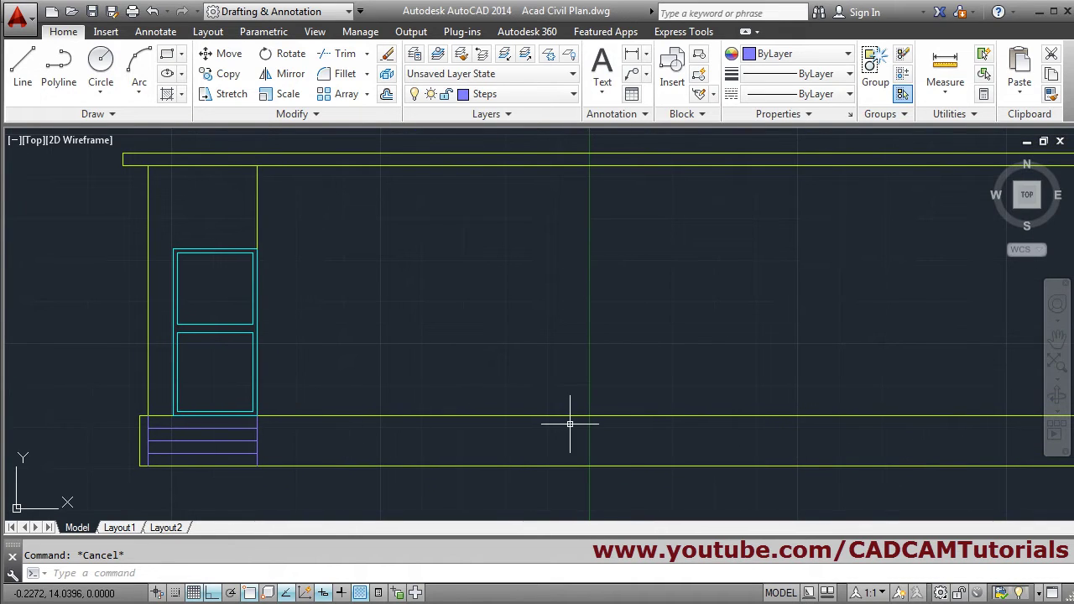
{"action": "scroll", "coordinate": [237, 447], "scroll_direction": "down", "scroll_amount": 2}
{"action": "mouse_move", "coordinate": [439, 441]}
{"action": "middle_mouse_down"}
{"action": "mouse_move", "coordinate": [386, 393]}
{"action": "mouse_move", "coordinate": [405, 161]}
{"action": "middle_mouse_up"}
{"action": "scroll", "coordinate": [428, 251], "scroll_direction": "down", "scroll_amount": 3}
{"action": "scroll", "coordinate": [356, 439], "scroll_direction": "up", "scroll_amount": 5}
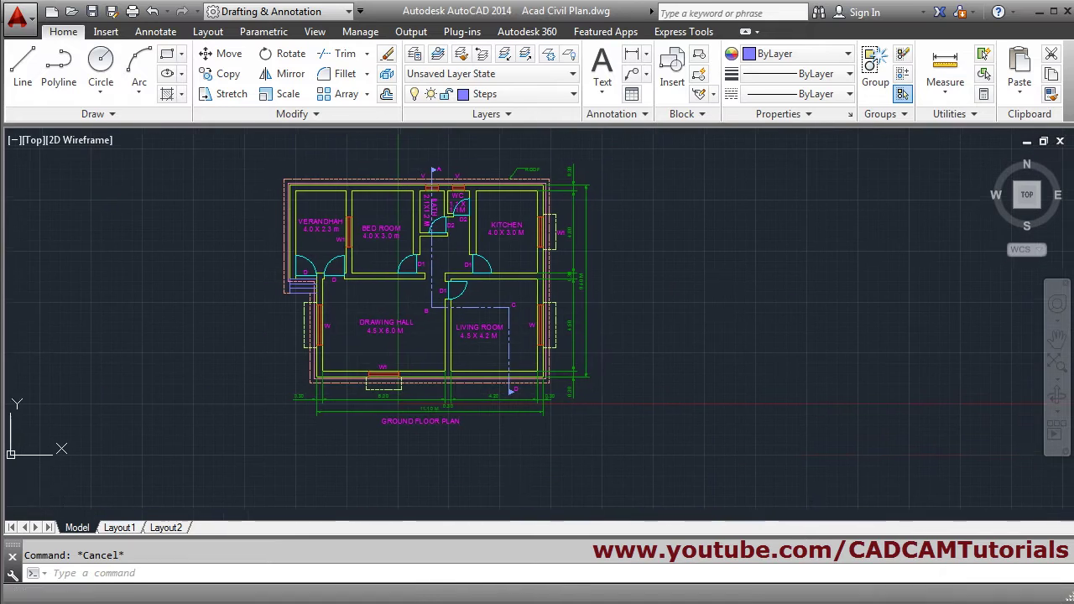
{"action": "middle_click_drag", "start_coordinate": [464, 229], "coordinate": [504, 286]}
{"action": "scroll", "coordinate": [472, 343], "scroll_direction": "down", "scroll_amount": 3}
{"action": "mouse_move", "coordinate": [472, 343]}
{"action": "middle_mouse_down"}
{"action": "mouse_move", "coordinate": [576, 312]}
{"action": "mouse_move", "coordinate": [530, 368]}
{"action": "mouse_move", "coordinate": [512, 336]}
{"action": "middle_mouse_up"}
{"action": "scroll", "coordinate": [547, 321], "scroll_direction": "down", "scroll_amount": 2}
{"action": "scroll", "coordinate": [576, 312], "scroll_direction": "down", "scroll_amount": 1}
{"action": "scroll", "coordinate": [472, 453], "scroll_direction": "up", "scroll_amount": 2}
{"action": "scroll", "coordinate": [537, 365], "scroll_direction": "down", "scroll_amount": 2}
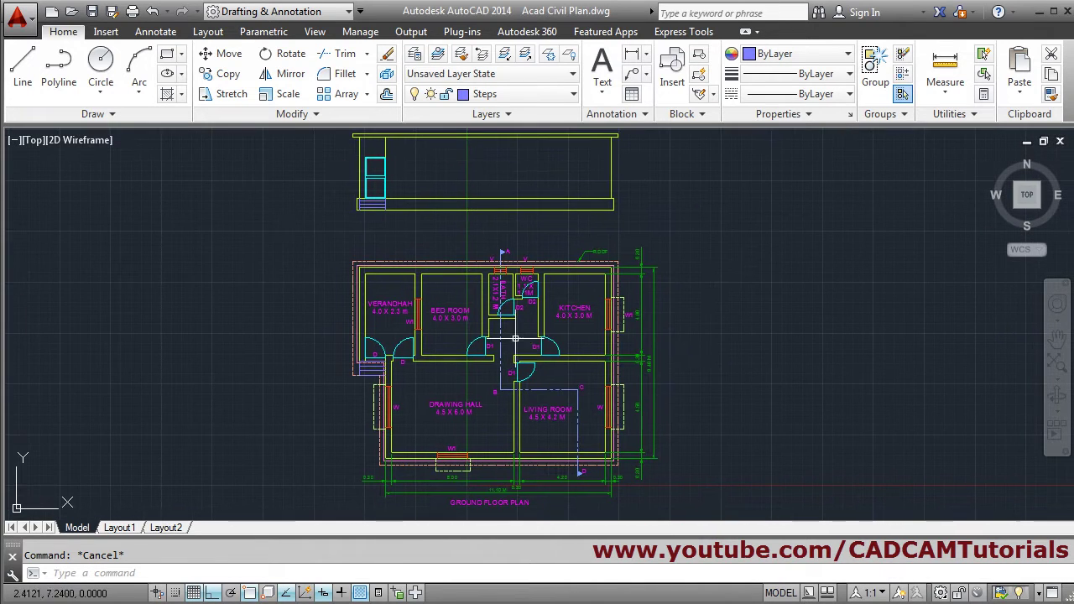
Step: Draw a window outline 1.5 wide and 1 high with lines, top level with the door's top, aligned with the drawing hall's window W1
{"action": "left_click", "coordinate": [24, 92]}
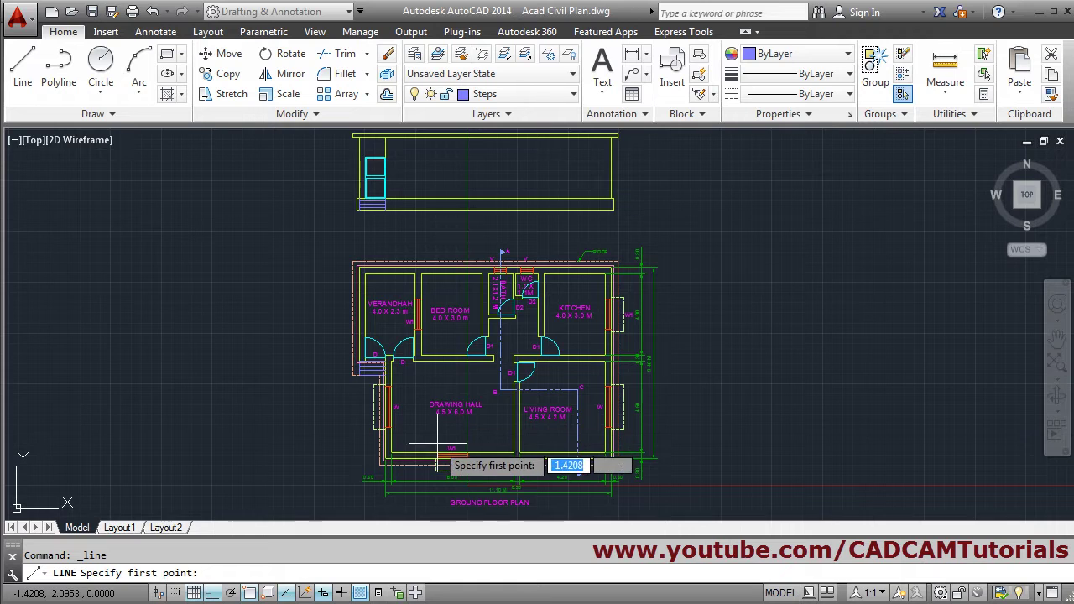
{"action": "left_click", "coordinate": [437, 157]}
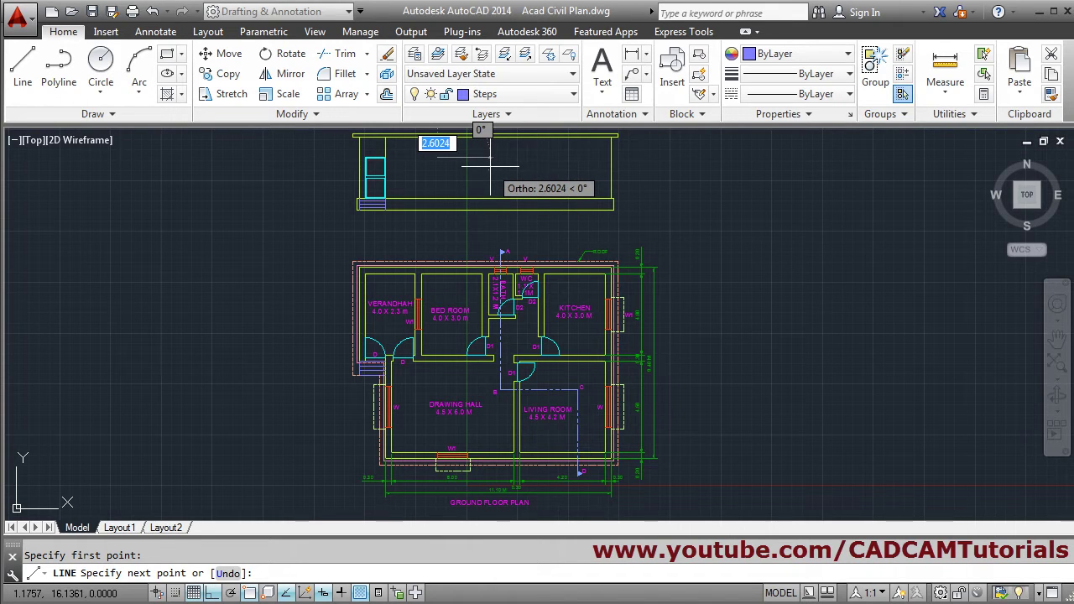
{"action": "type", "text": "1"}
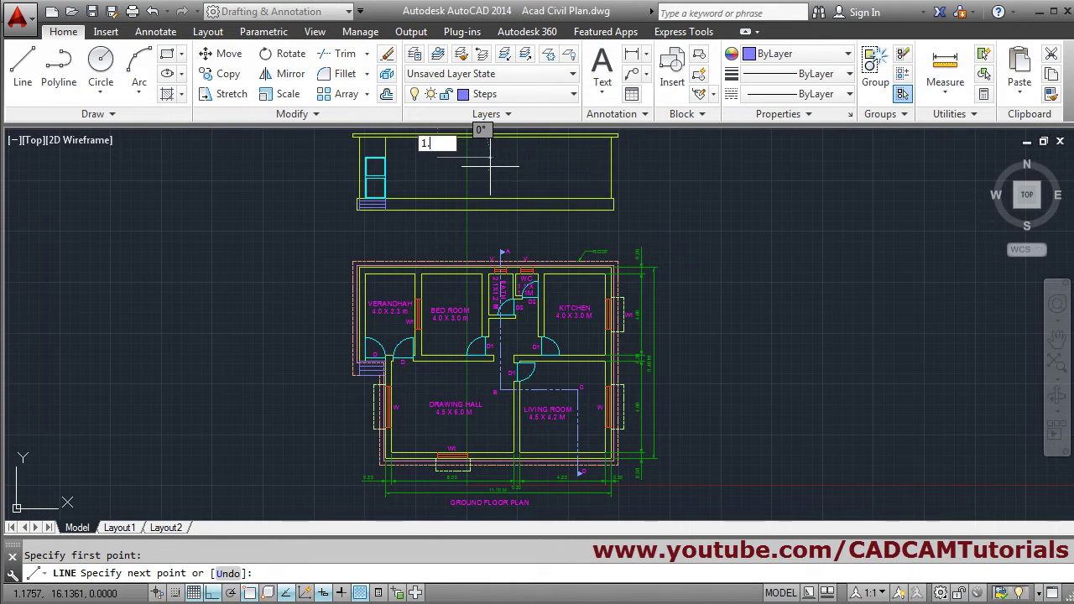
{"action": "type", "text": ".5"}
{"action": "key", "text": "Return"}
{"action": "scroll", "coordinate": [485, 143], "scroll_direction": "up", "scroll_amount": 4}
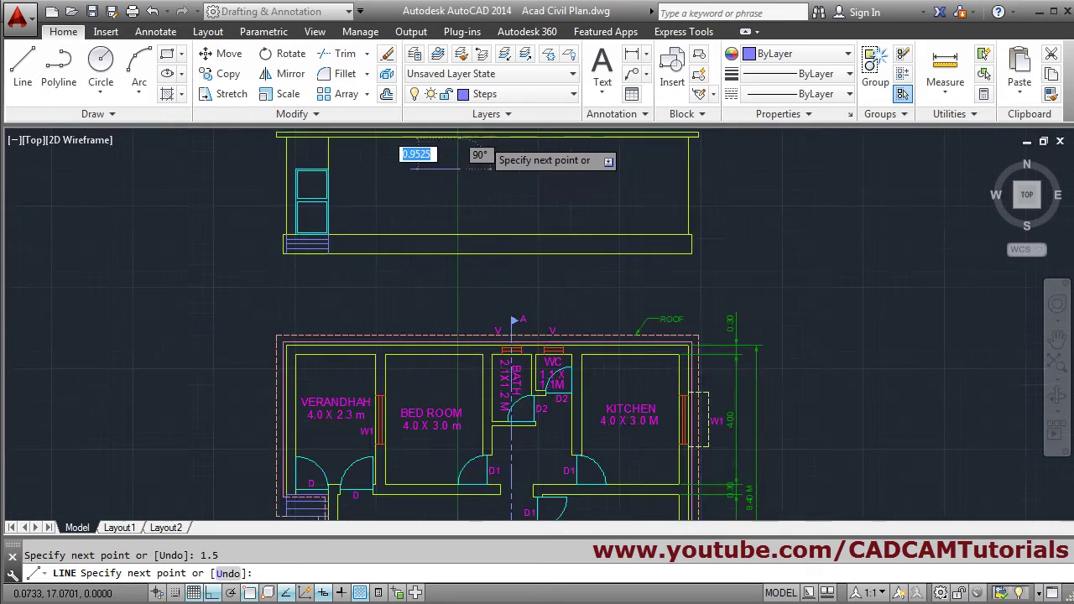
{"action": "middle_click_drag", "start_coordinate": [492, 219], "coordinate": [503, 371]}
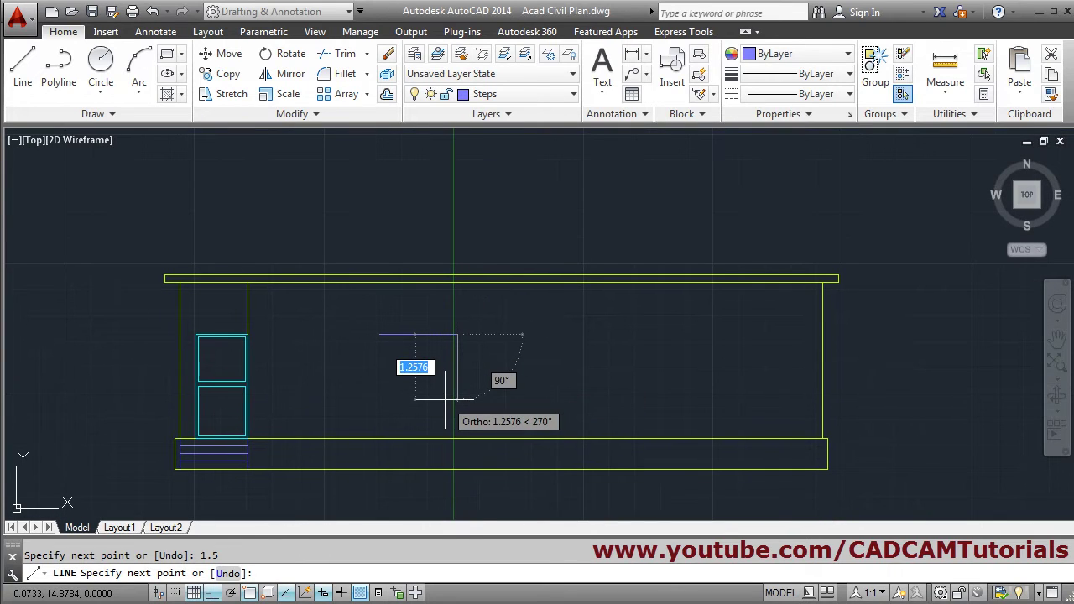
{"action": "type", "text": "1"}
{"action": "key", "text": "Return"}
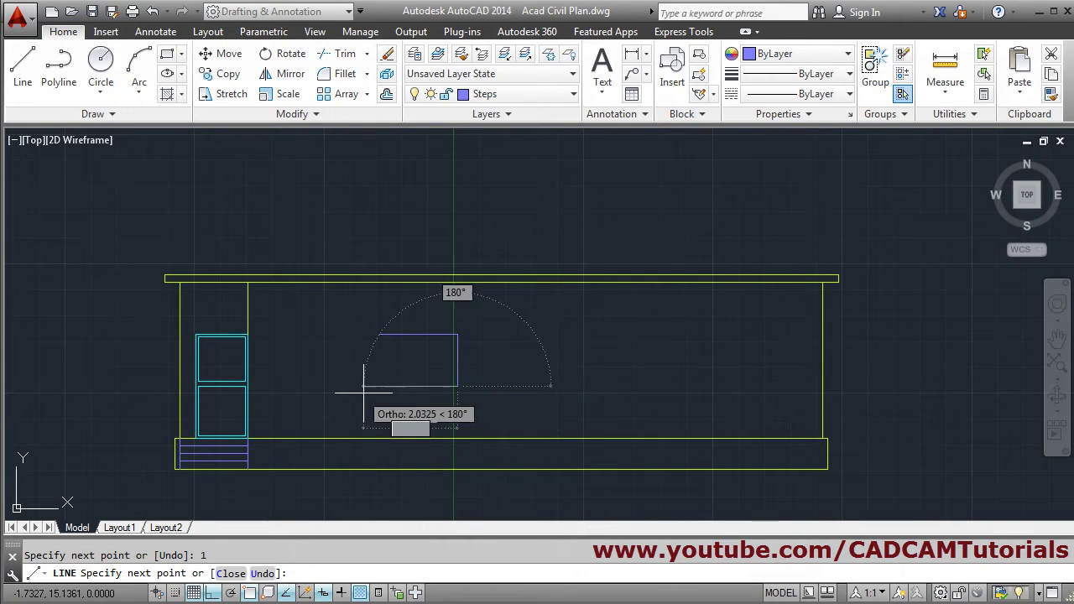
{"action": "scroll", "coordinate": [411, 369], "scroll_direction": "up", "scroll_amount": 2}
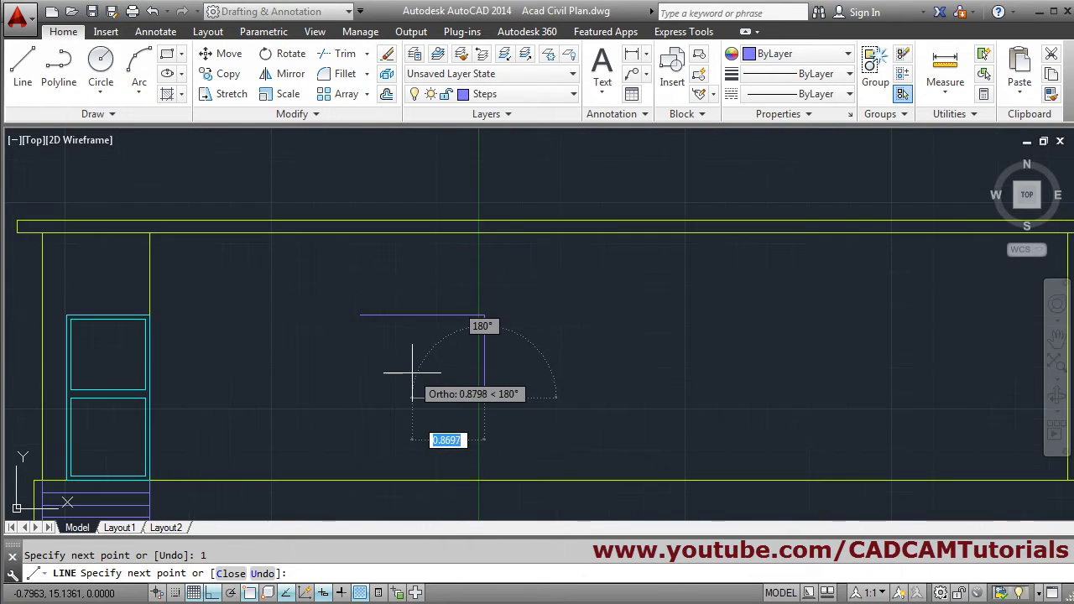
{"action": "left_click", "coordinate": [360, 371]}
{"action": "left_click", "coordinate": [360, 312]}
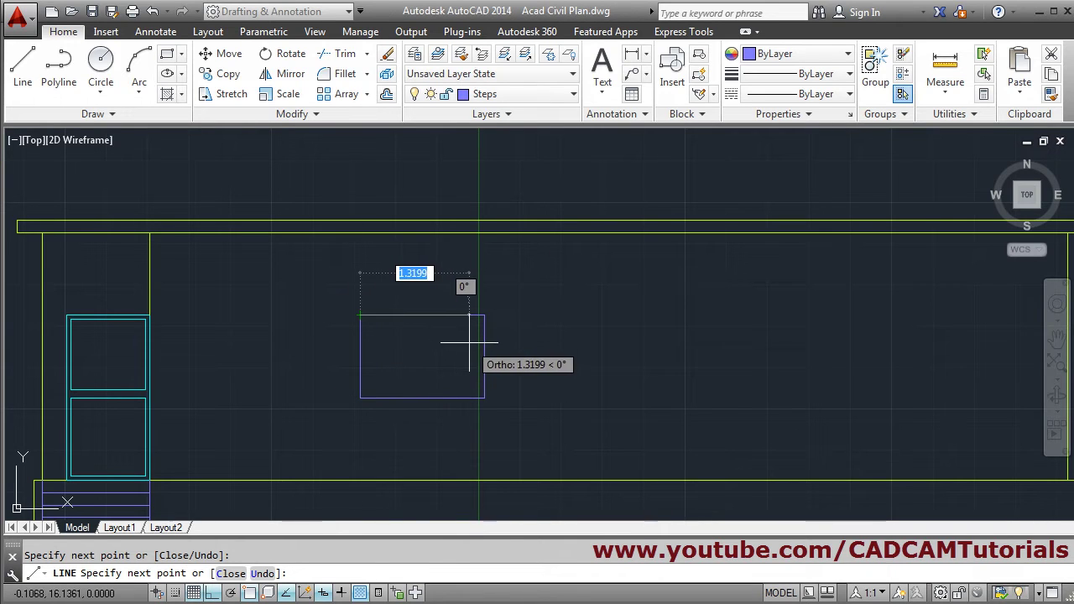
{"action": "key", "text": "Return"}
Step: Join the four lines of the window outline into one polyline
{"action": "scroll", "coordinate": [425, 344], "scroll_direction": "up", "scroll_amount": 2}
{"action": "middle_click_drag", "start_coordinate": [425, 343], "coordinate": [451, 351]}
{"action": "left_click", "coordinate": [321, 116]}
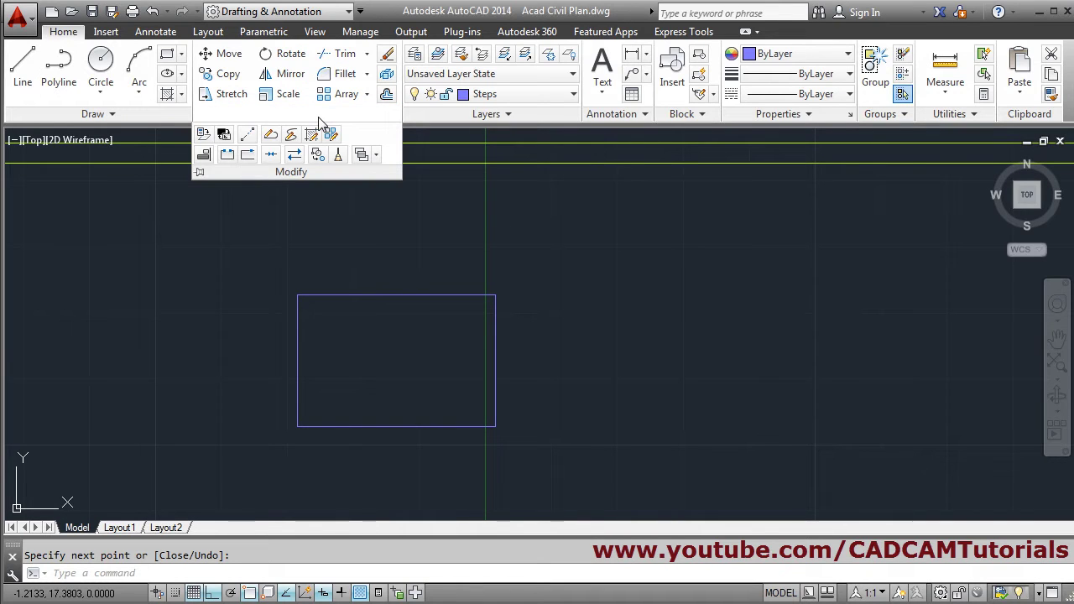
{"action": "left_click", "coordinate": [270, 155]}
{"action": "left_click", "coordinate": [530, 273]}
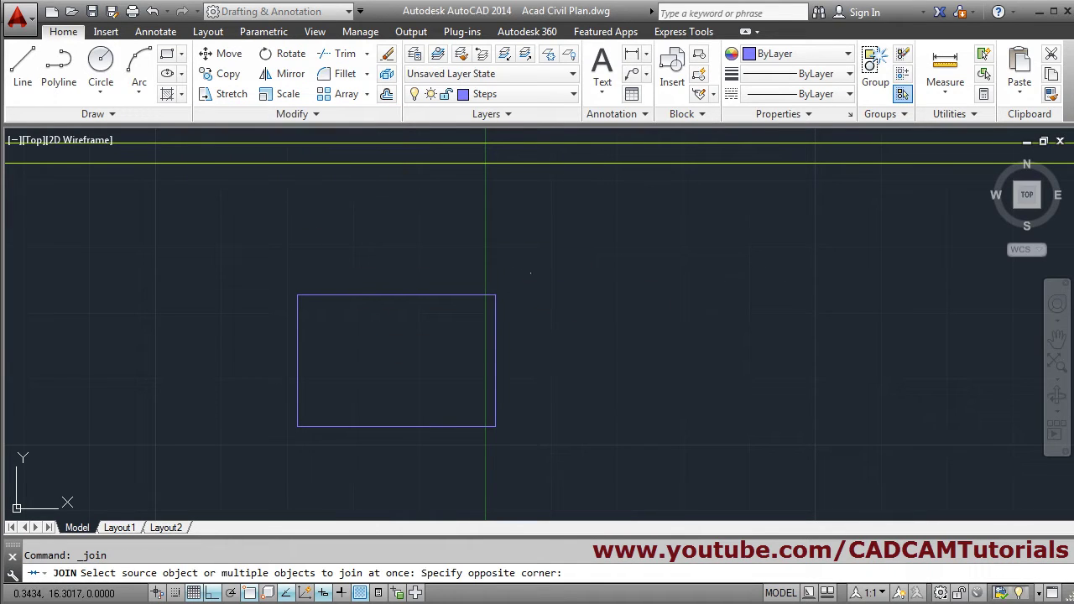
{"action": "left_click", "coordinate": [257, 466]}
{"action": "key", "text": "Return"}
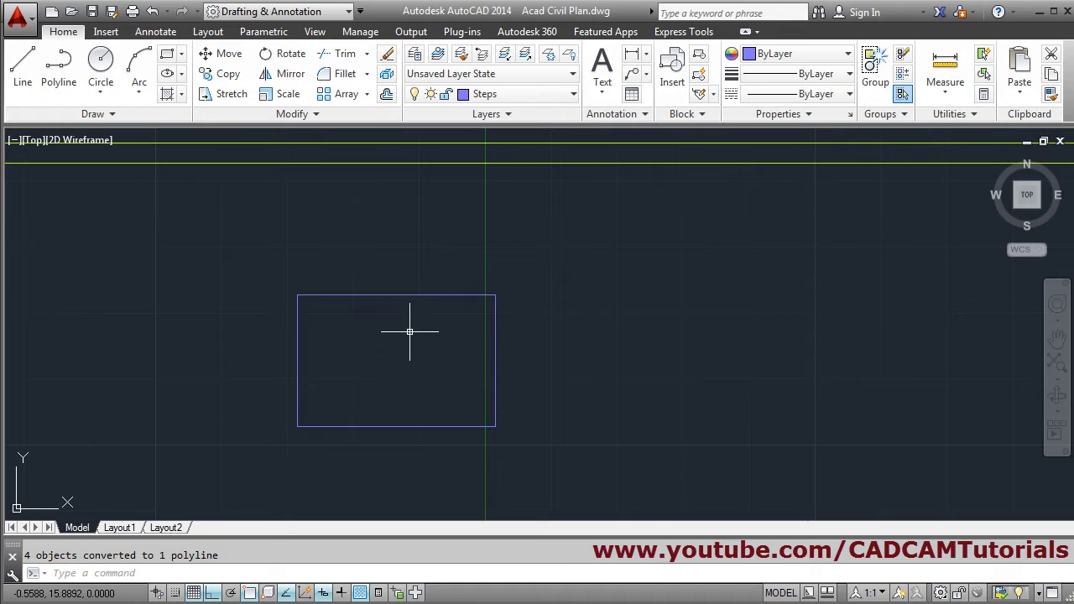
Step: Offset the window outline inward by 0.05 to form its frame
{"action": "scroll", "coordinate": [409, 331], "scroll_direction": "up", "scroll_amount": 2}
{"action": "middle_click_drag", "start_coordinate": [420, 327], "coordinate": [443, 235]}
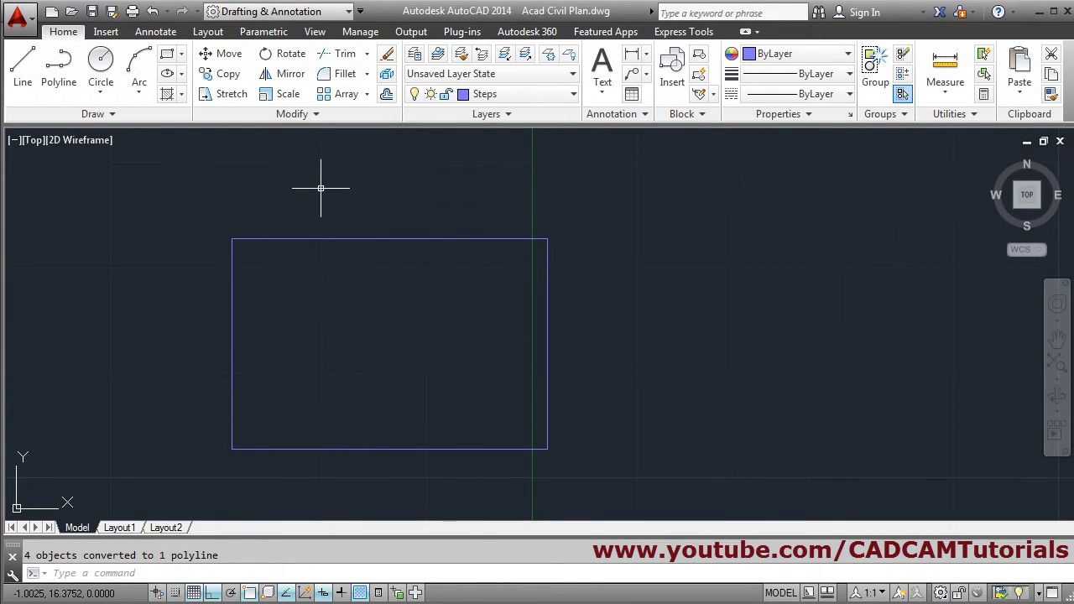
{"action": "left_click", "coordinate": [387, 95]}
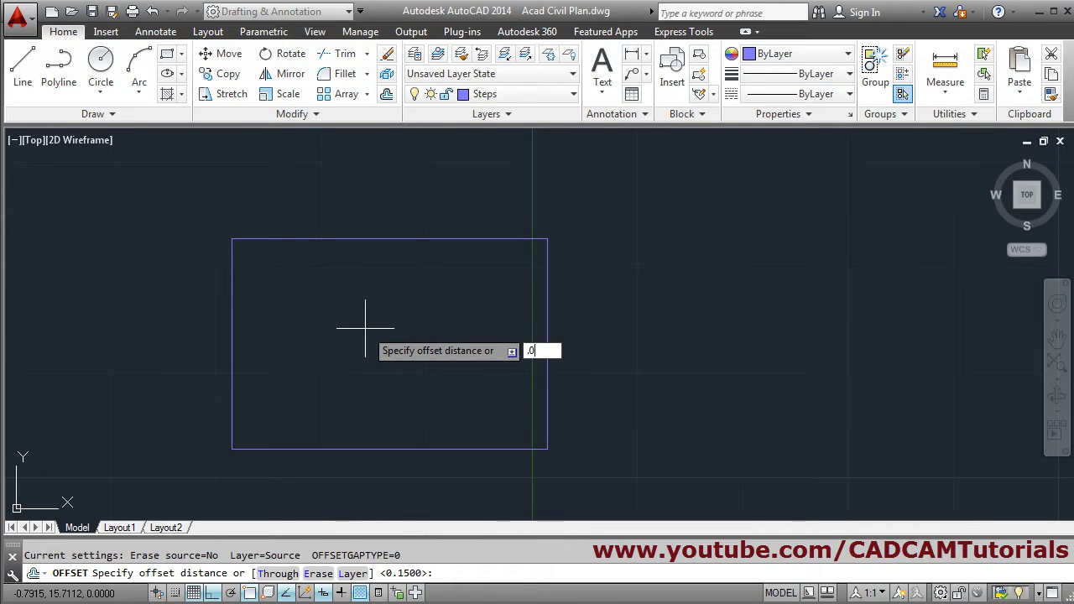
{"action": "type", "text": ".05"}
{"action": "key", "text": "Return"}
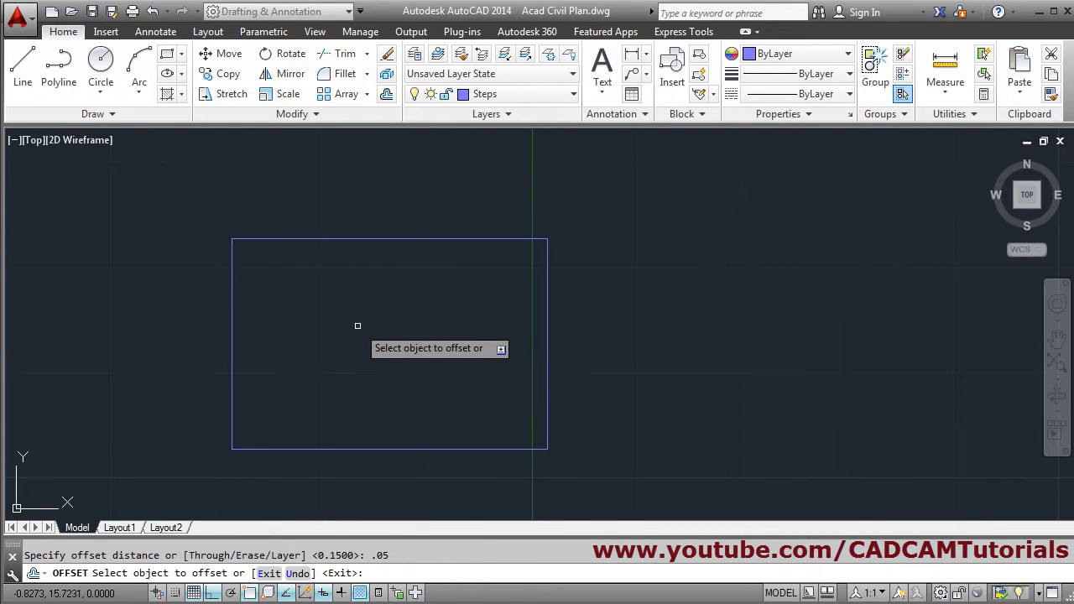
{"action": "left_click", "coordinate": [374, 240]}
{"action": "left_click", "coordinate": [359, 284]}
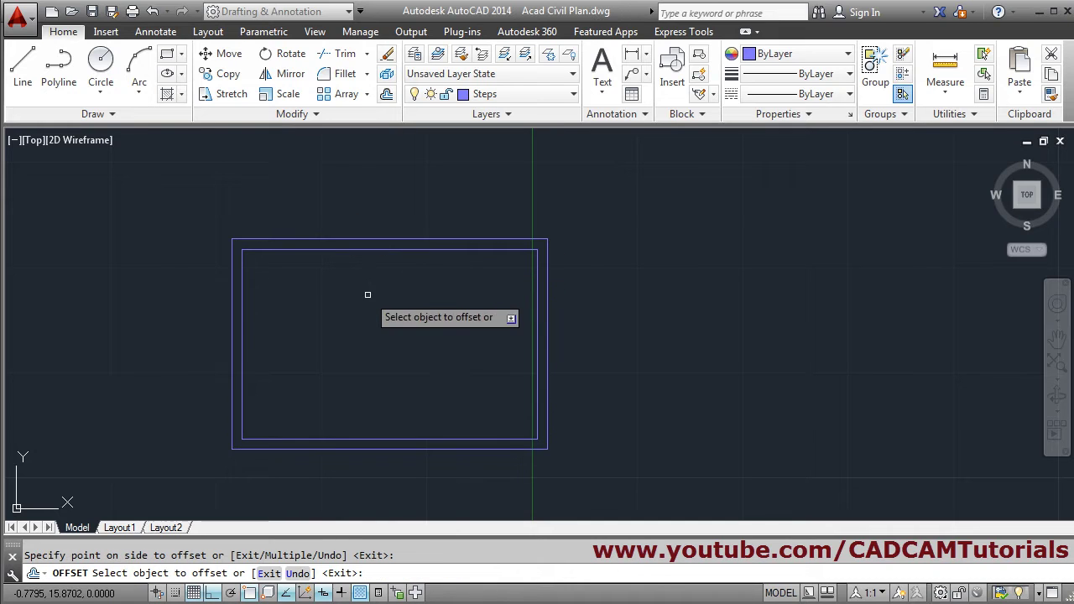
{"action": "key", "text": "Return"}
{"action": "scroll", "coordinate": [440, 296], "scroll_direction": "up", "scroll_amount": 3}
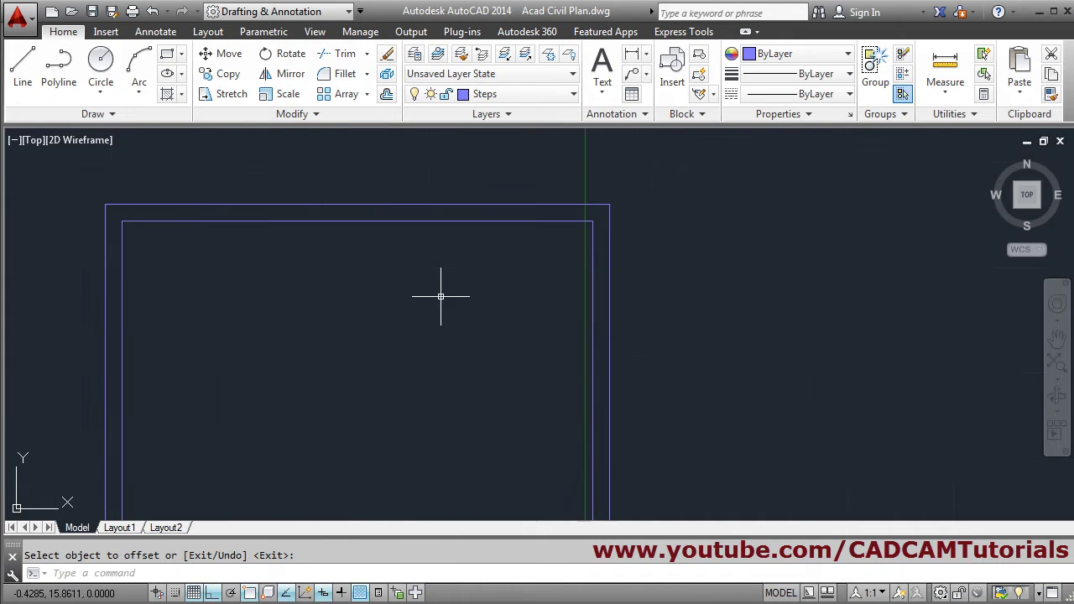
Step: Explode the inner rectangle of the window frame into separate lines
{"action": "mouse_move", "coordinate": [479, 269]}
{"action": "middle_mouse_down"}
{"action": "mouse_move", "coordinate": [529, 285]}
{"action": "mouse_move", "coordinate": [537, 271]}
{"action": "middle_mouse_up"}
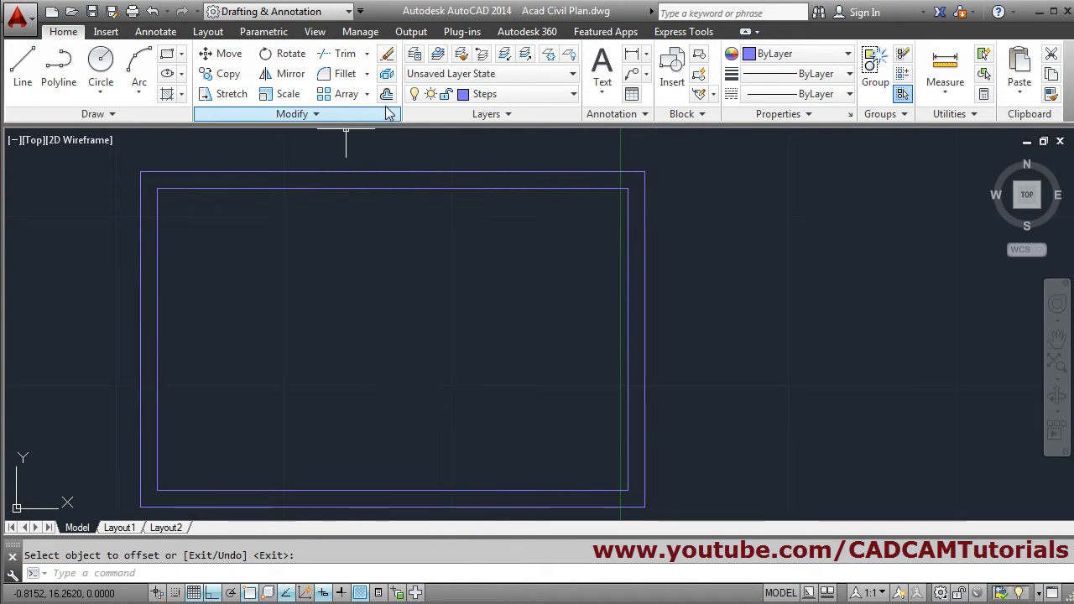
{"action": "left_click", "coordinate": [386, 75]}
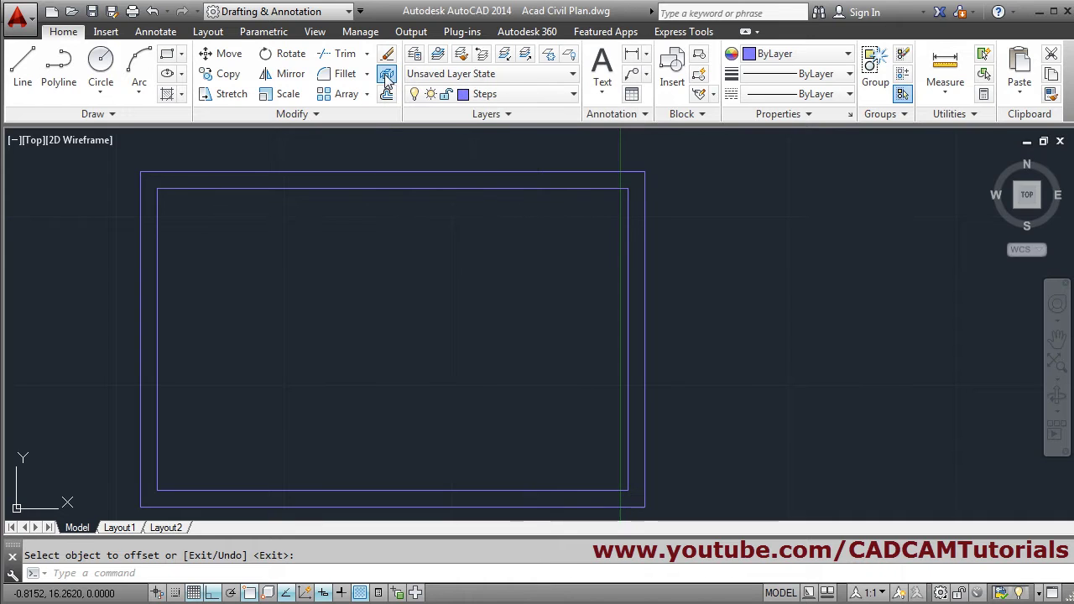
{"action": "left_click", "coordinate": [448, 189]}
{"action": "key", "text": "Return"}
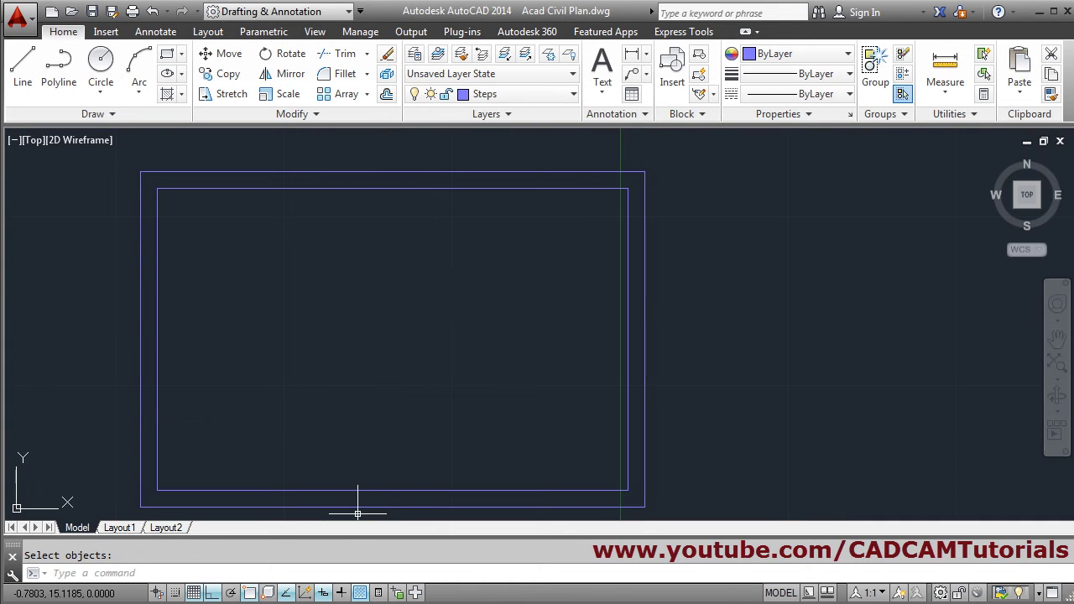
Step: Check the window panes in the reference elevation PDF and divide the inner frame's top edge into 3 equal segments
{"action": "left_click", "coordinate": [283, 590]}
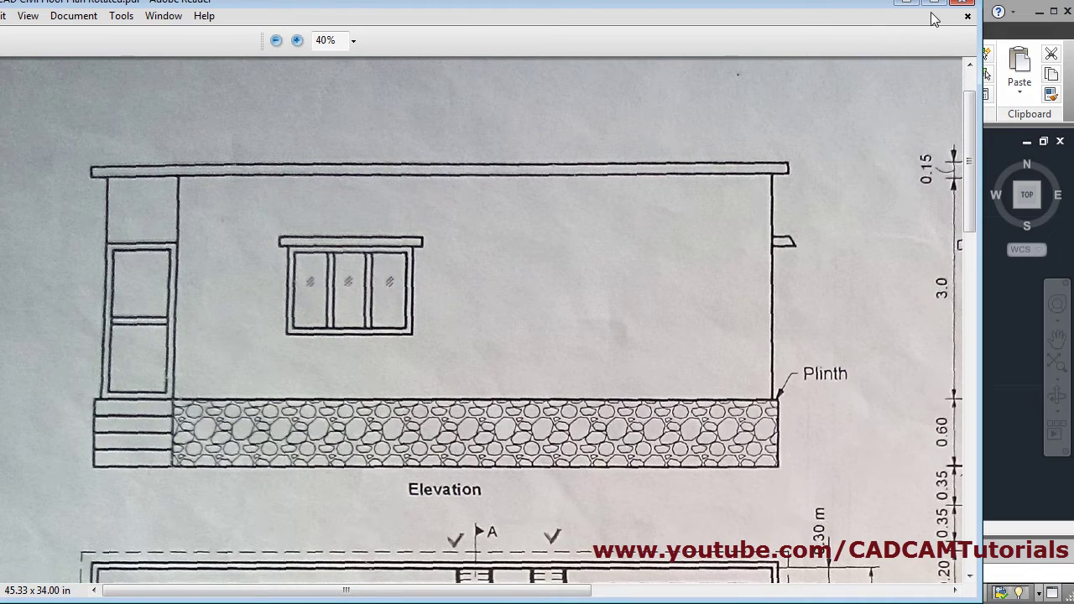
{"action": "left_click", "coordinate": [907, 4]}
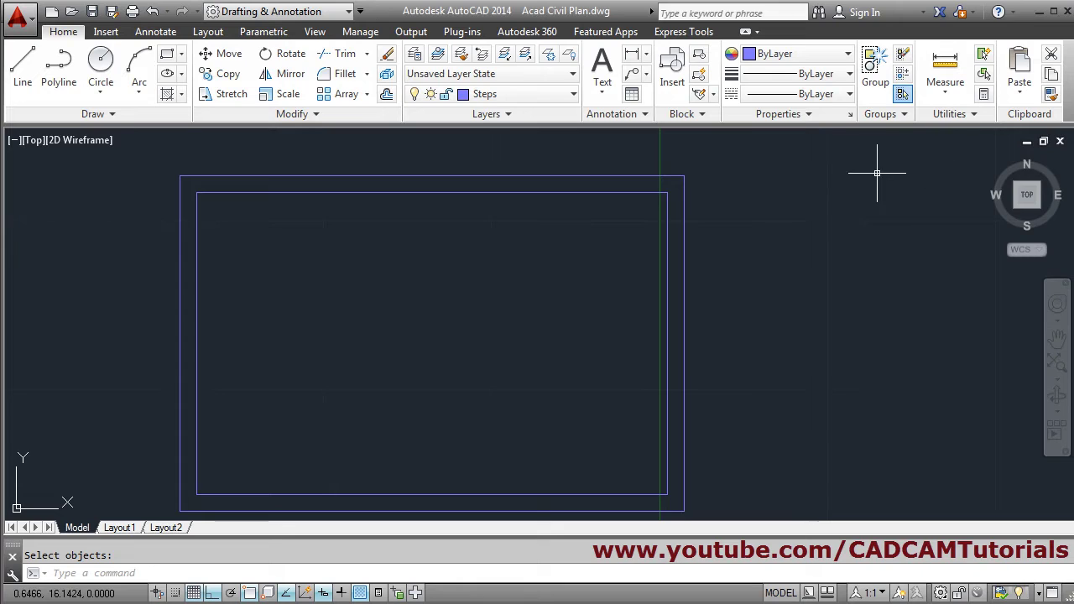
{"action": "left_click", "coordinate": [954, 114]}
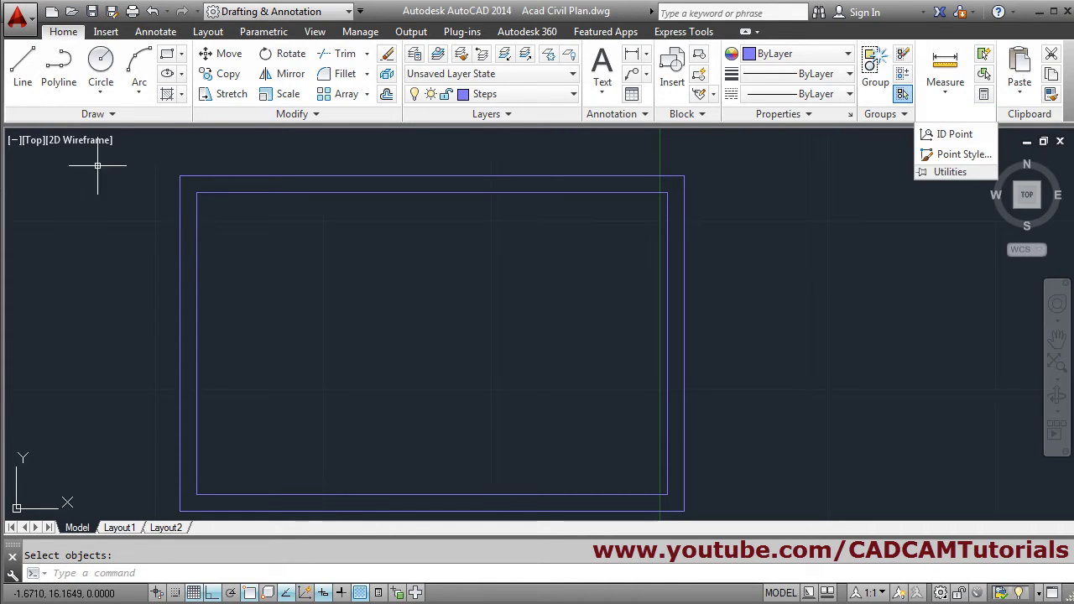
{"action": "left_click", "coordinate": [118, 115]}
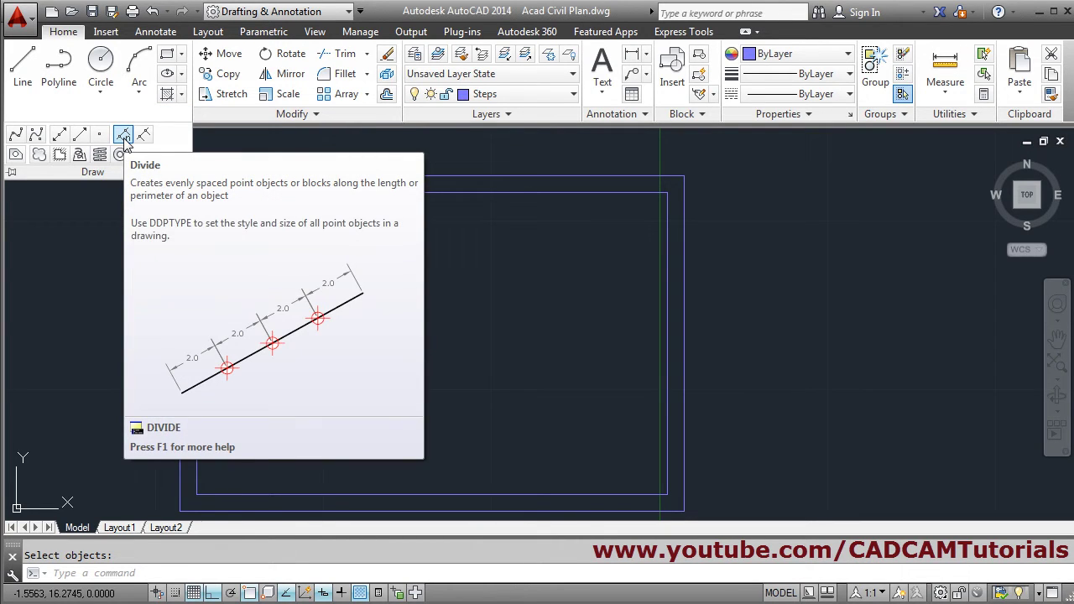
{"action": "left_click", "coordinate": [123, 137]}
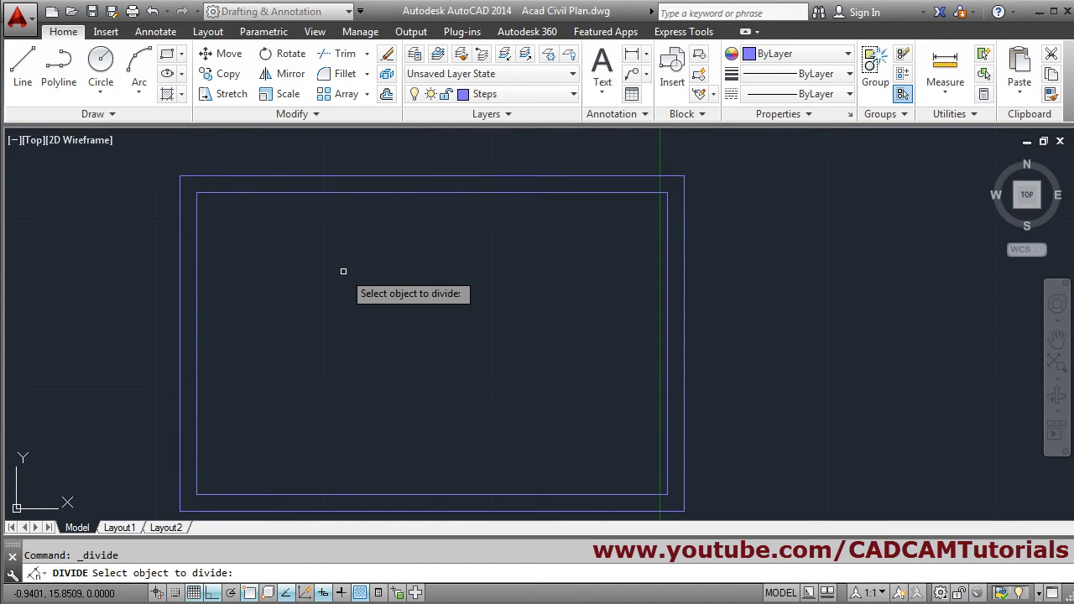
{"action": "left_click", "coordinate": [349, 193]}
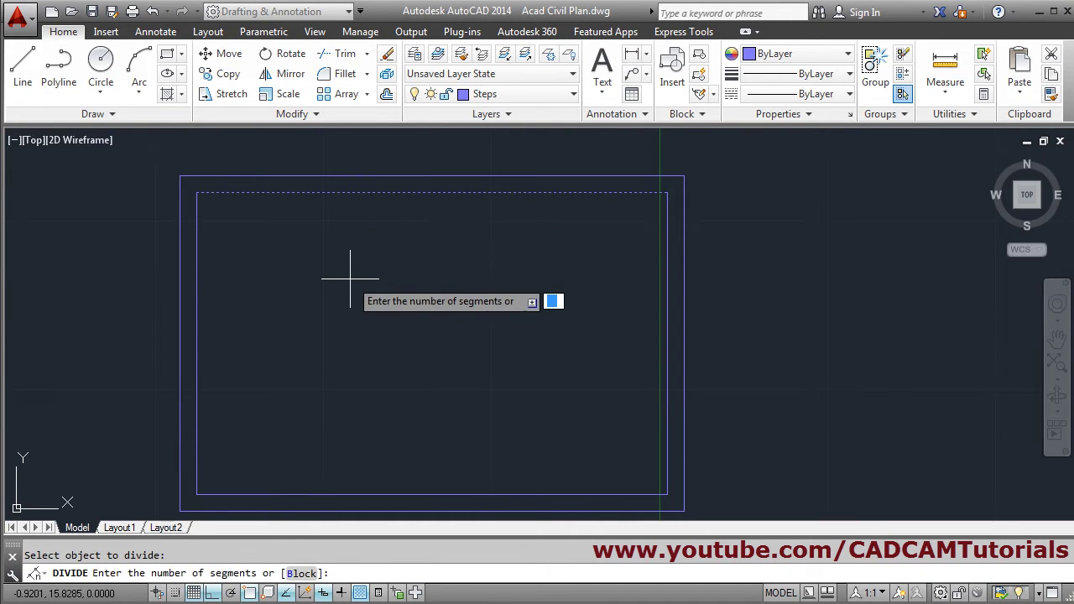
{"action": "type", "text": "3"}
{"action": "key", "text": "Return"}
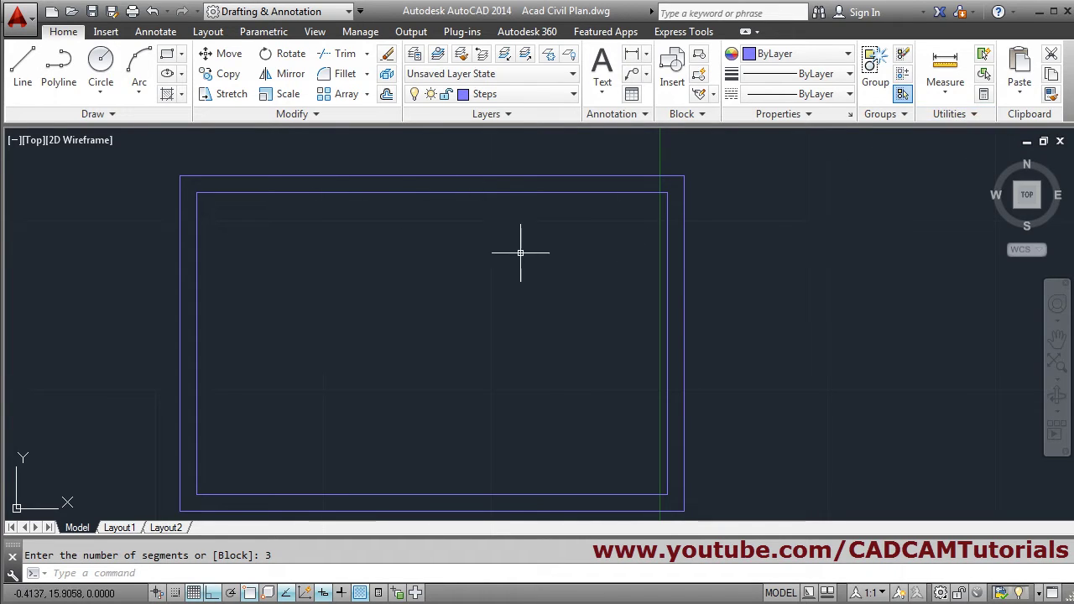
Step: Set the point style to a circle with a centre dot, keeping the size relative to the screen
{"action": "left_click", "coordinate": [956, 115]}
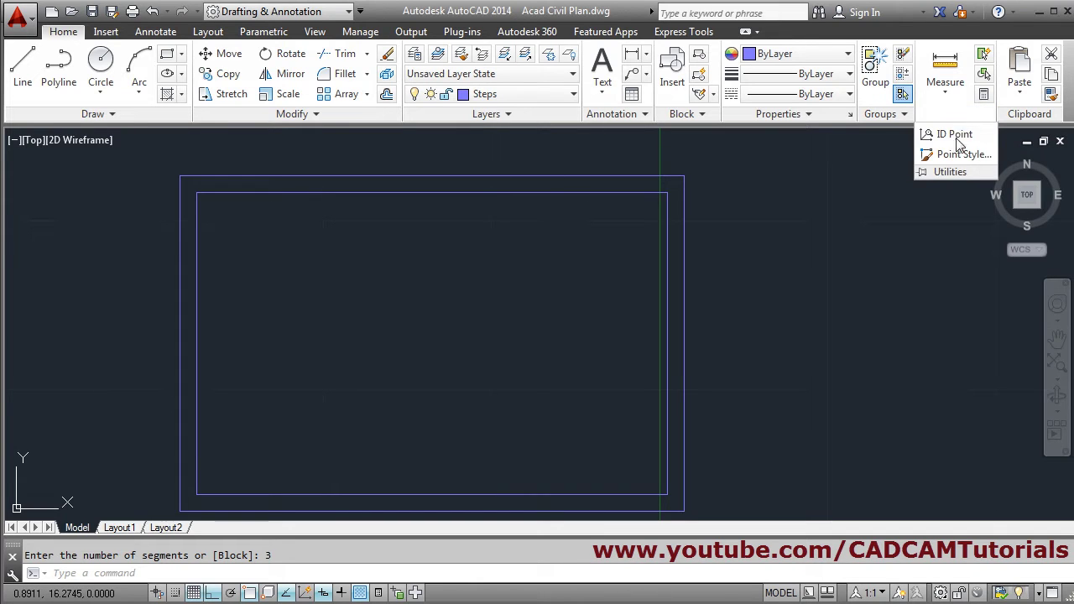
{"action": "left_click", "coordinate": [964, 154]}
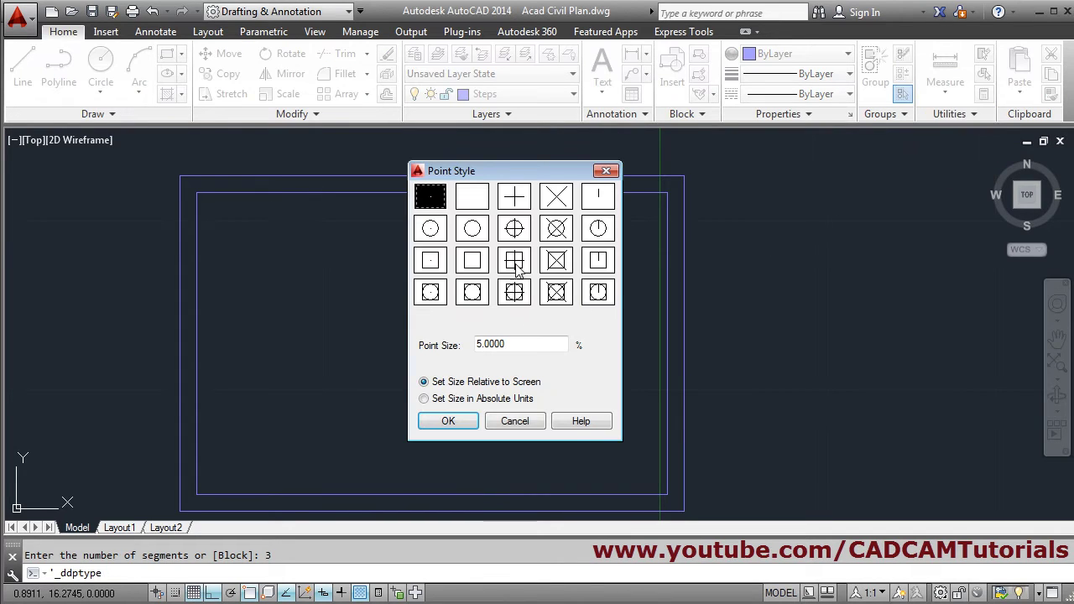
{"action": "left_click", "coordinate": [474, 236]}
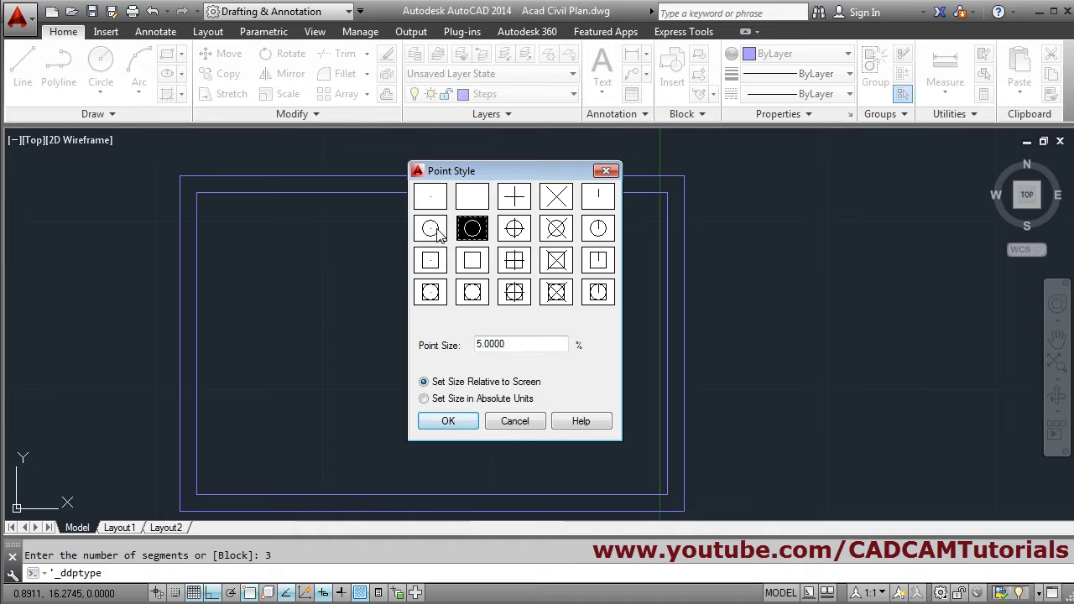
{"action": "left_click", "coordinate": [431, 230]}
{"action": "left_click", "coordinate": [449, 422]}
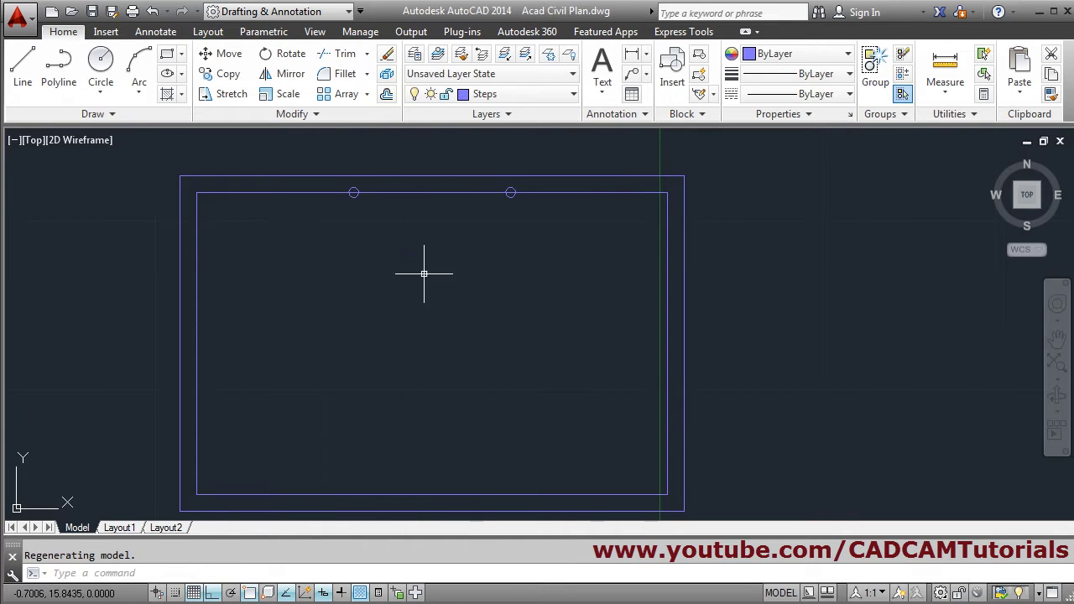
Step: Check the Node object snap setting and draw a vertical line from the left division point to the inner frame's bottom edge
{"action": "left_click", "coordinate": [23, 68]}
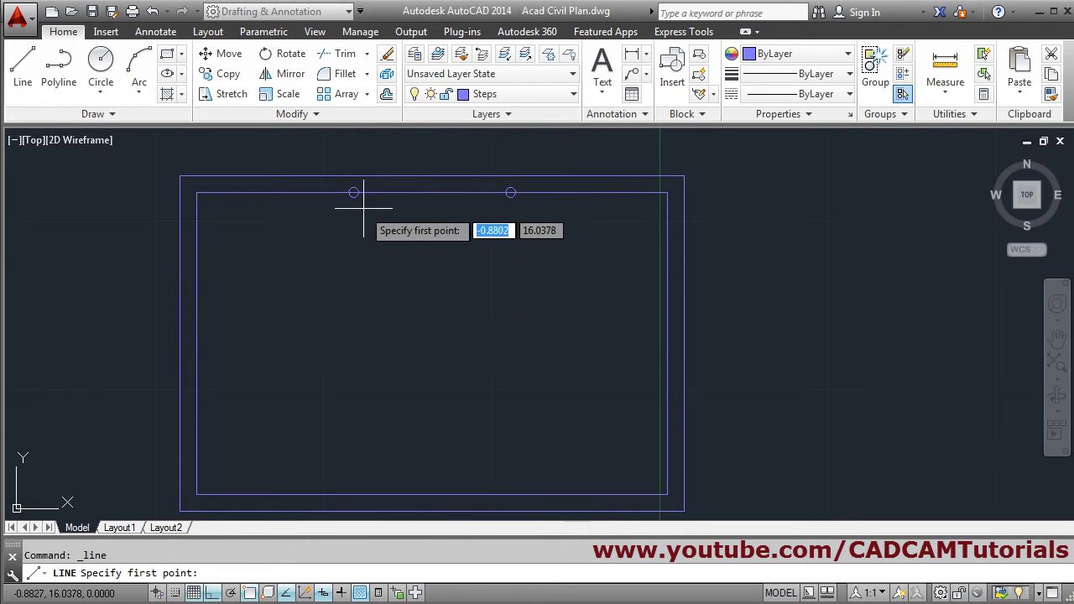
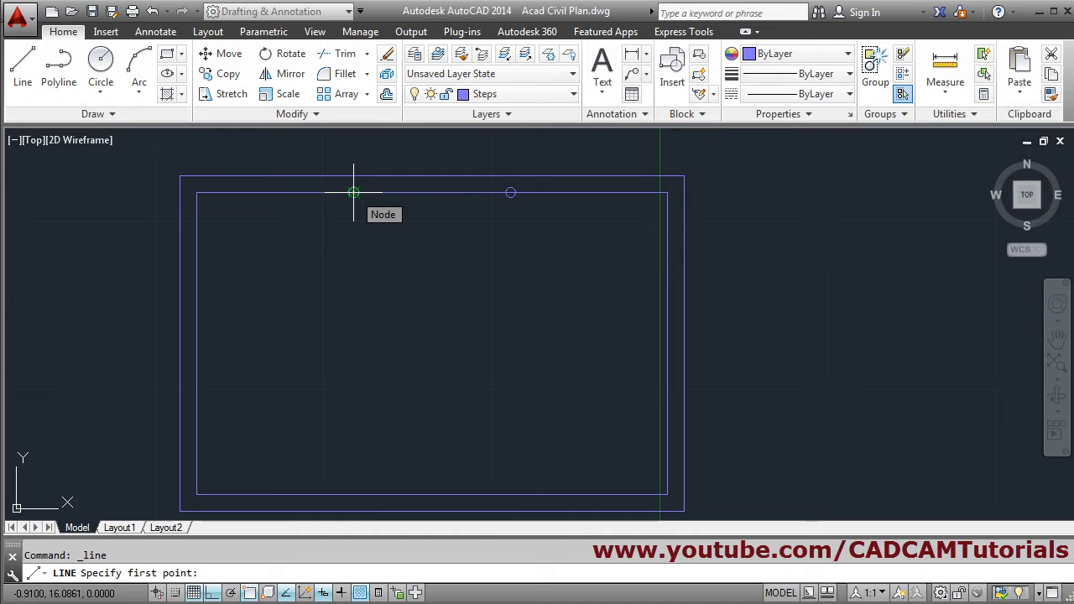
{"action": "right_click", "coordinate": [250, 593]}
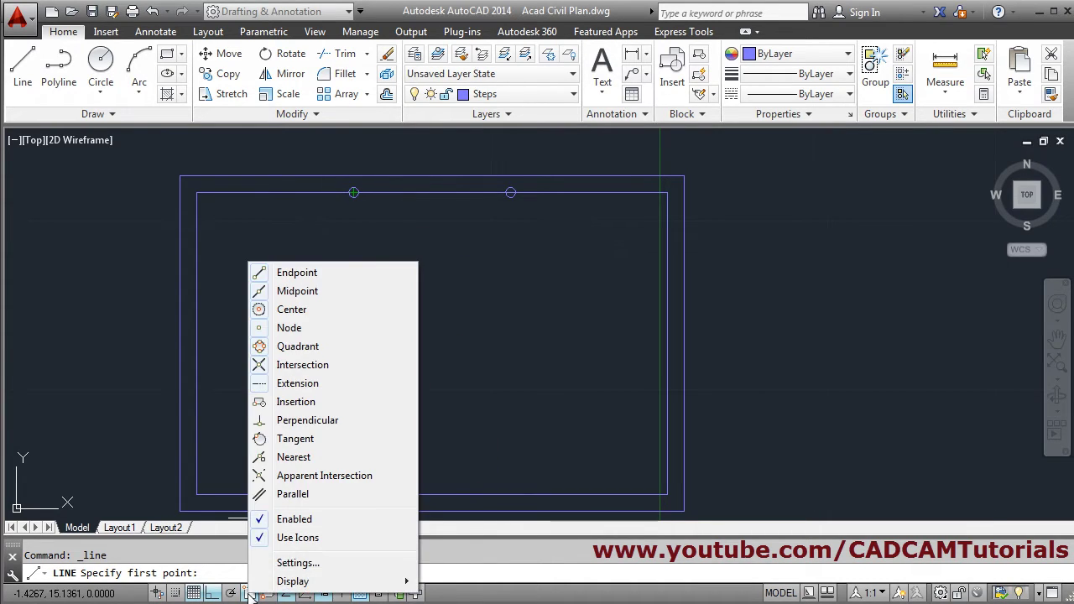
{"action": "left_click", "coordinate": [297, 562]}
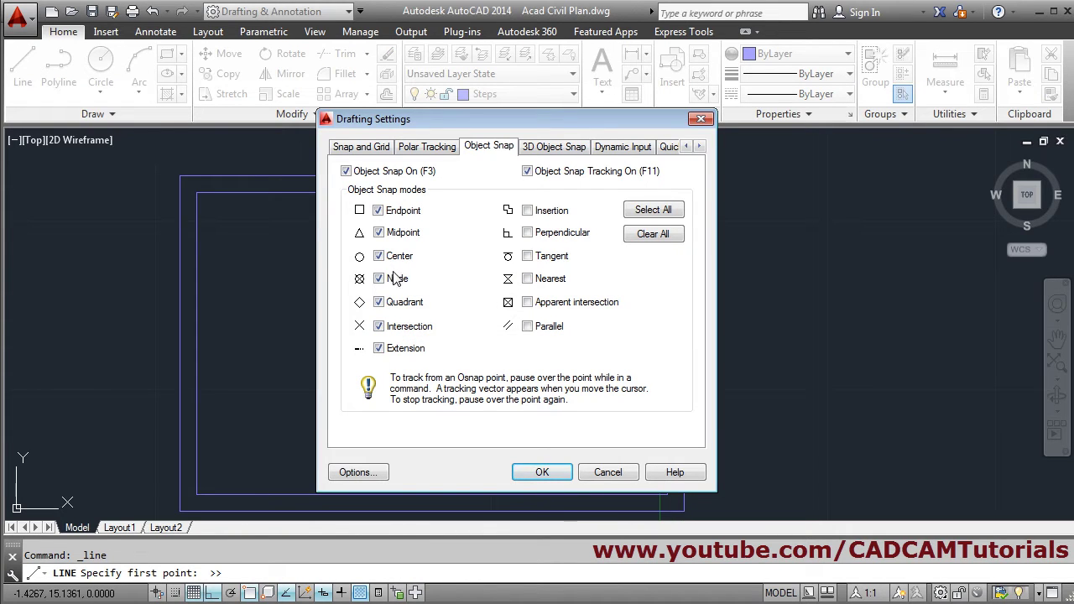
{"action": "left_click", "coordinate": [542, 473]}
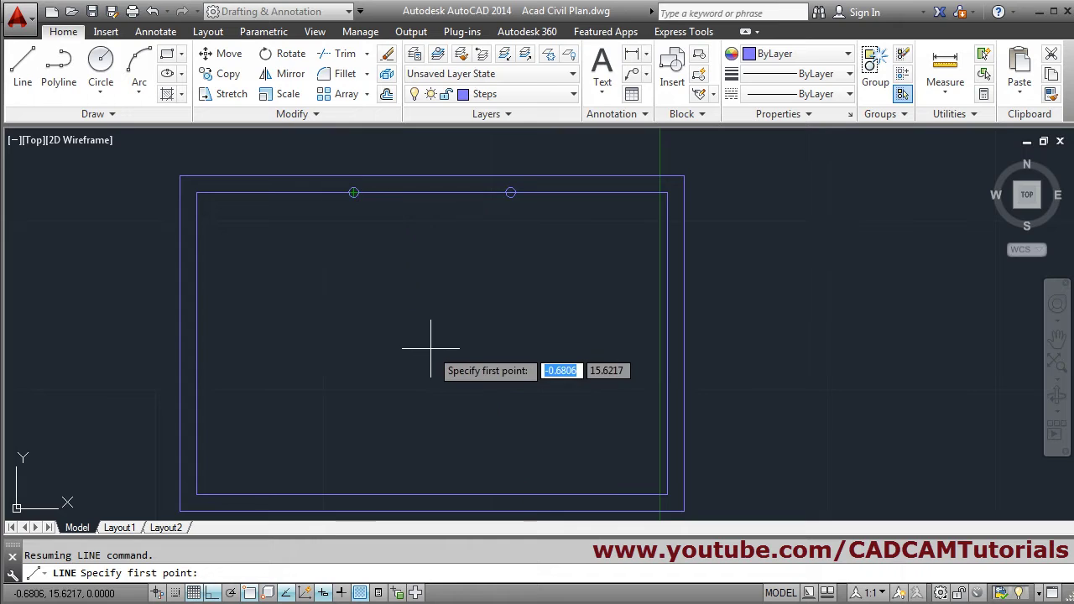
{"action": "right_click", "coordinate": [440, 276], "text": "shift"}
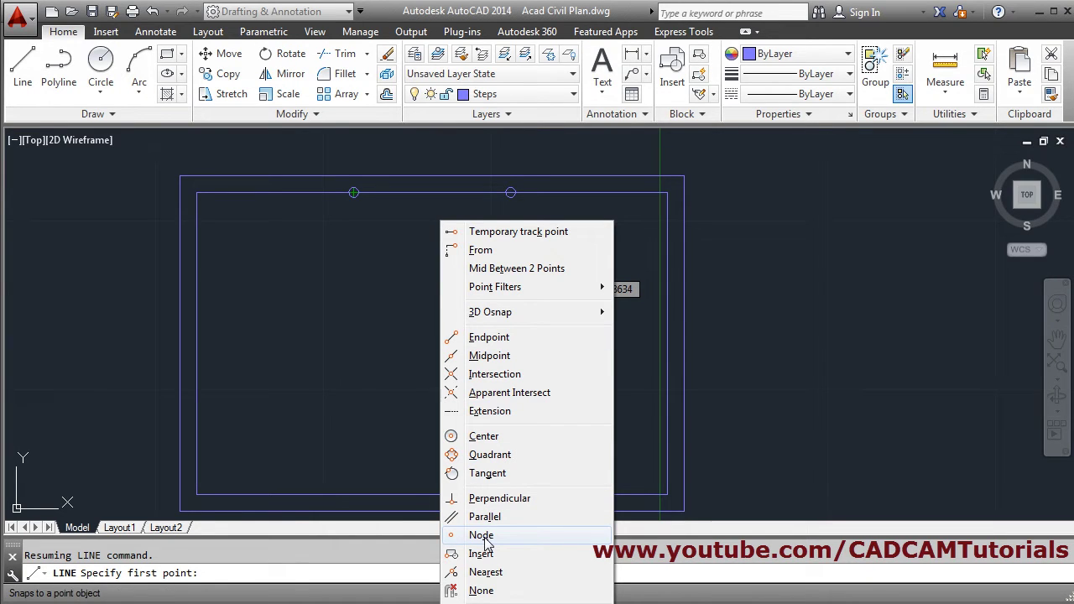
{"action": "left_click", "coordinate": [391, 17]}
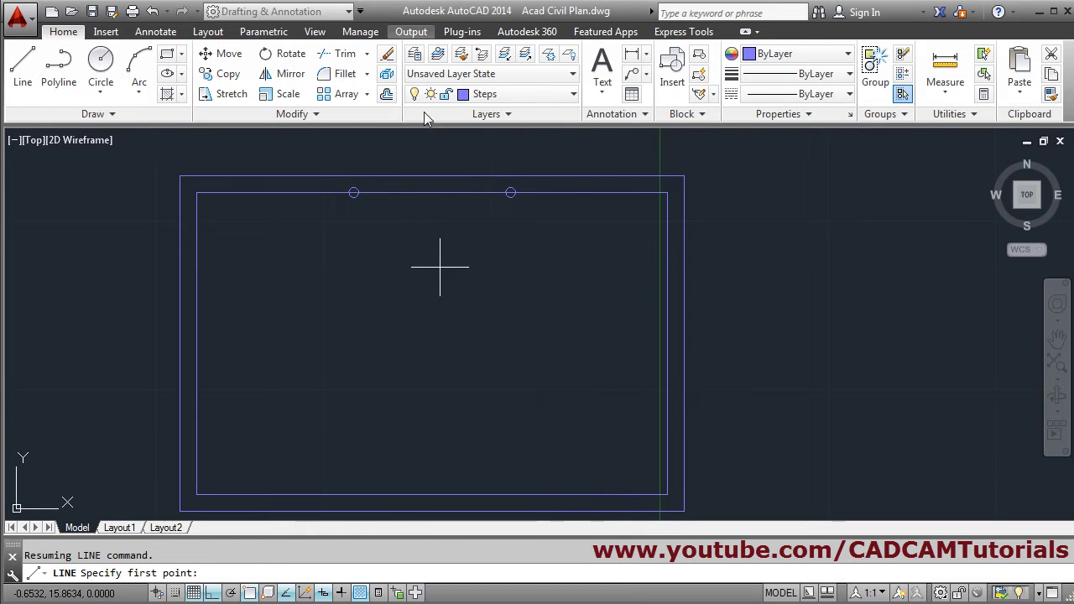
{"action": "left_click", "coordinate": [354, 193]}
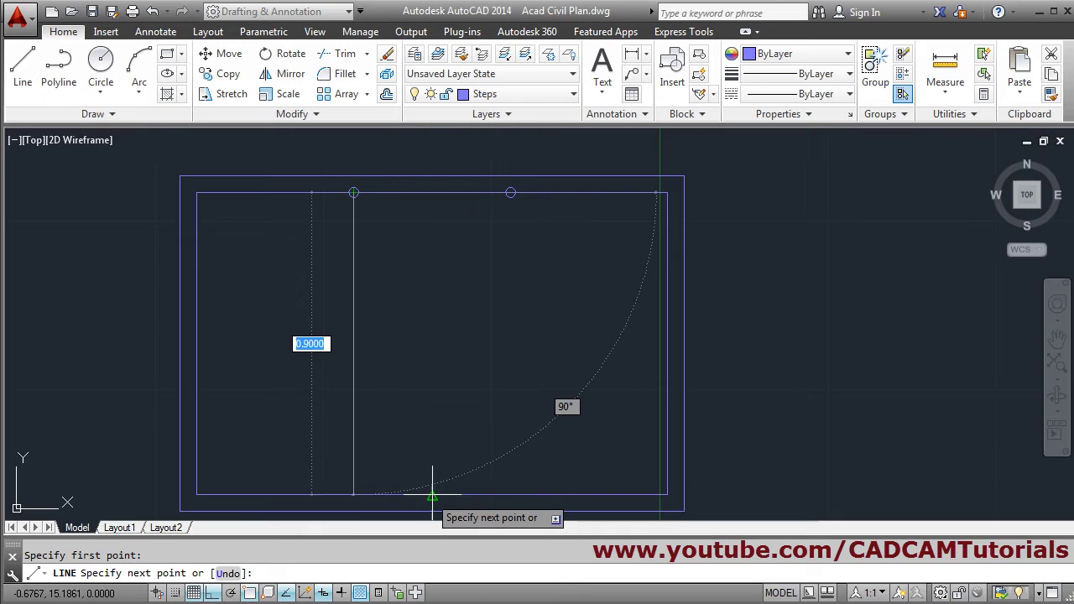
{"action": "left_click", "coordinate": [353, 495]}
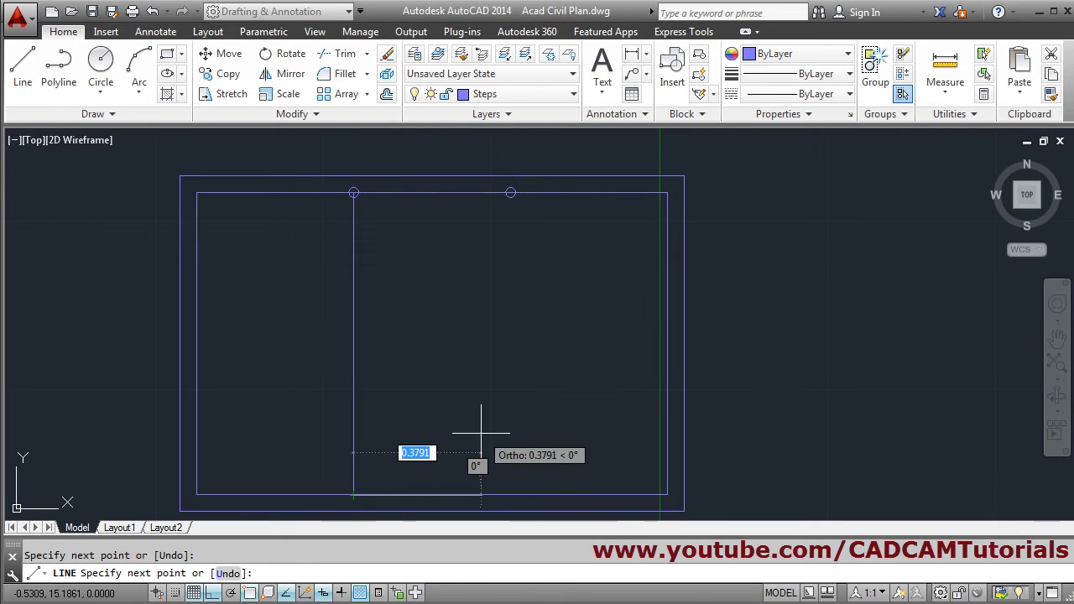
{"action": "key", "text": "Return"}
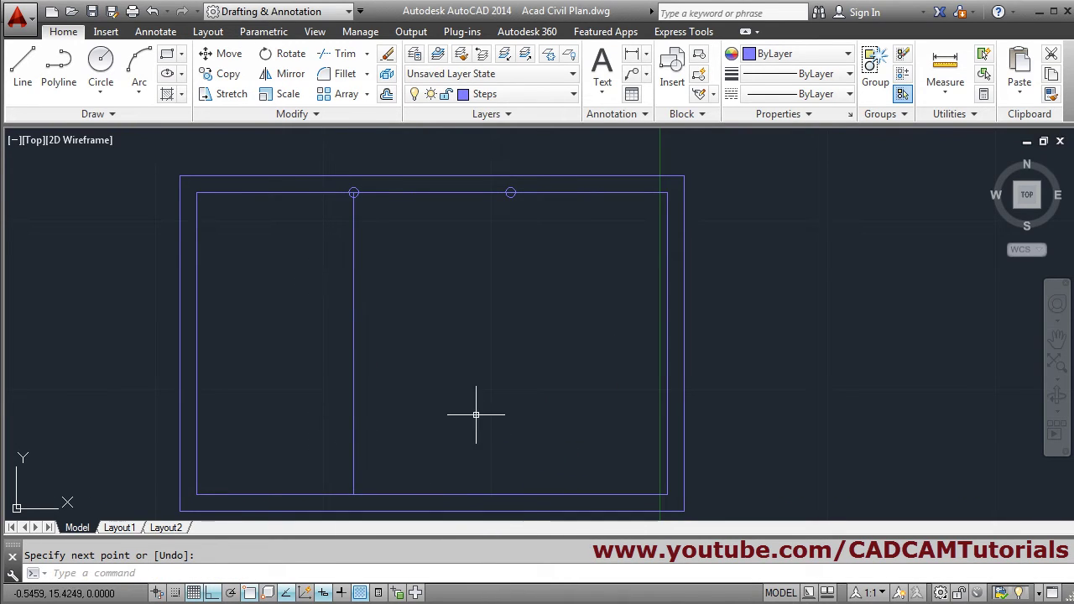
Step: Offset the vertical line by 0.025 to both sides to form the first mullion
{"action": "left_click", "coordinate": [387, 93]}
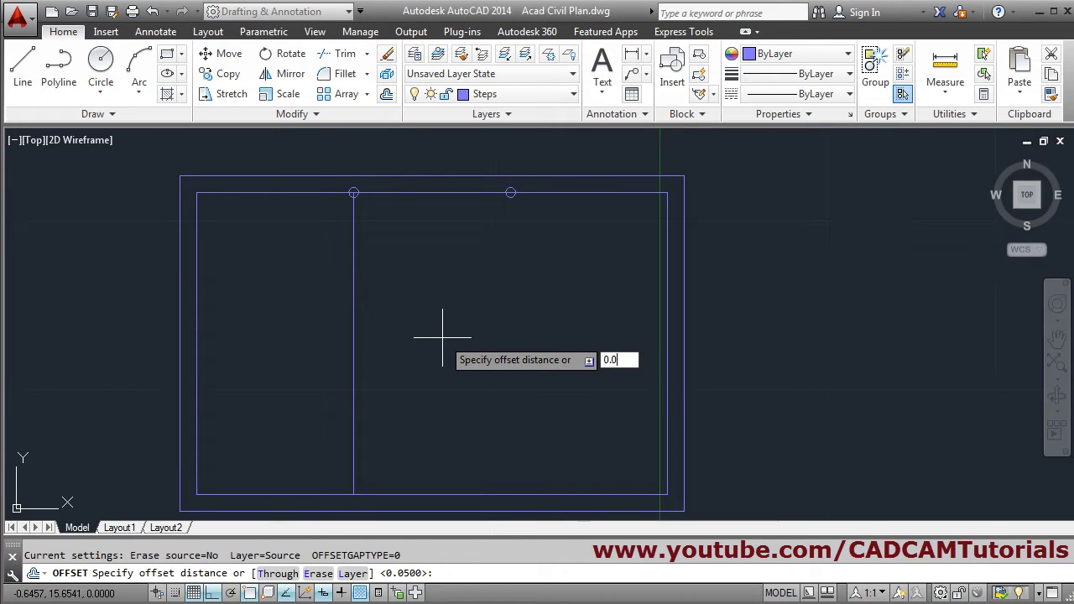
{"action": "key", "text": "Return"}
{"action": "left_click", "coordinate": [353, 319]}
{"action": "left_click", "coordinate": [302, 319]}
{"action": "left_click", "coordinate": [353, 311]}
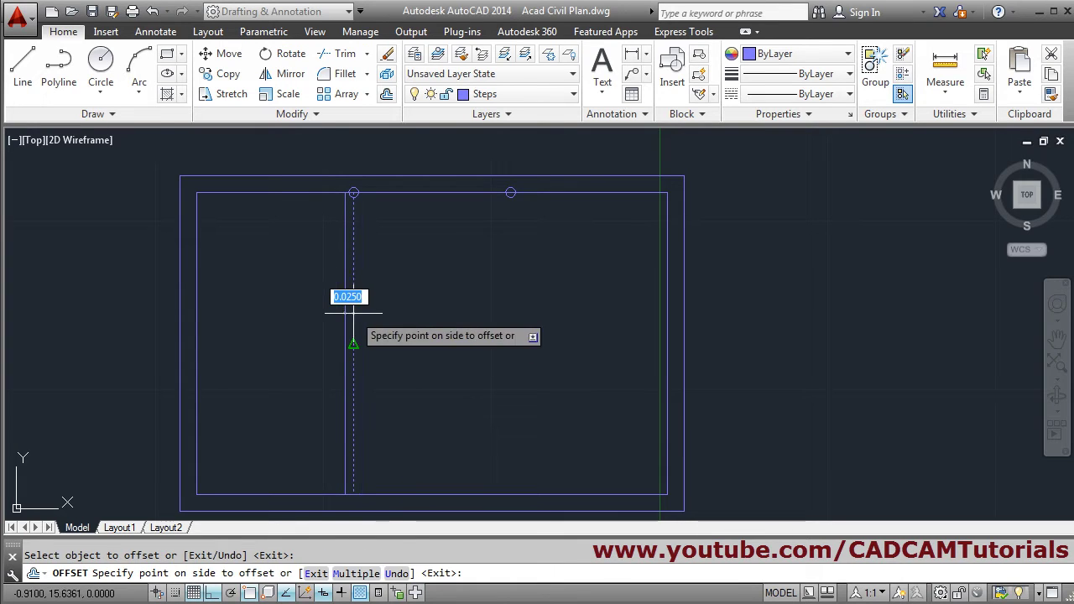
{"action": "left_click", "coordinate": [427, 316]}
{"action": "key", "text": "Return"}
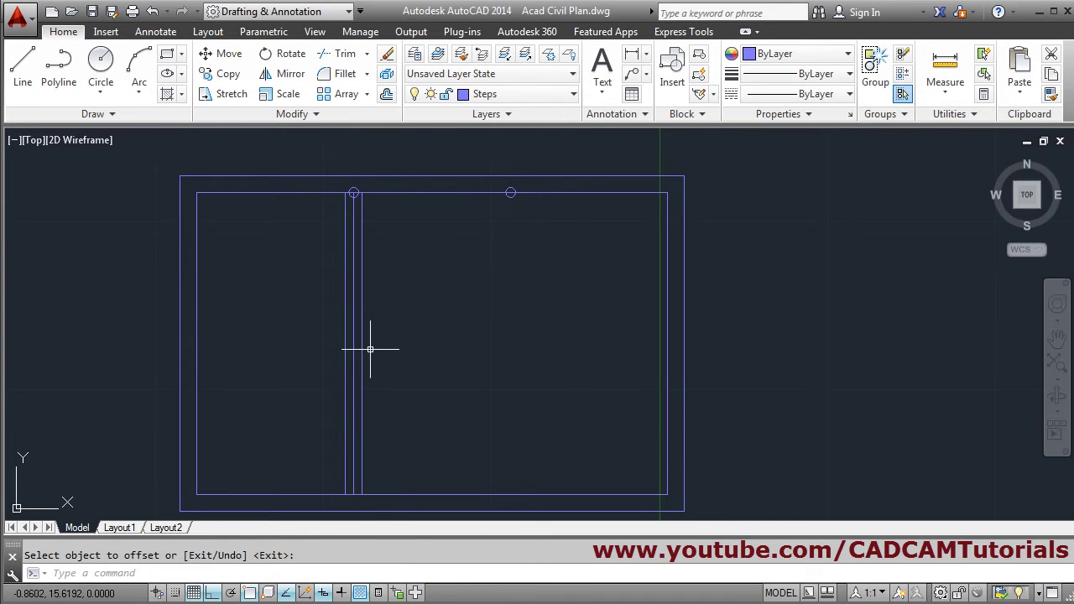
Step: Erase the centre line between the two mullion lines
{"action": "type", "text": "e"}
{"action": "key", "text": "Return"}
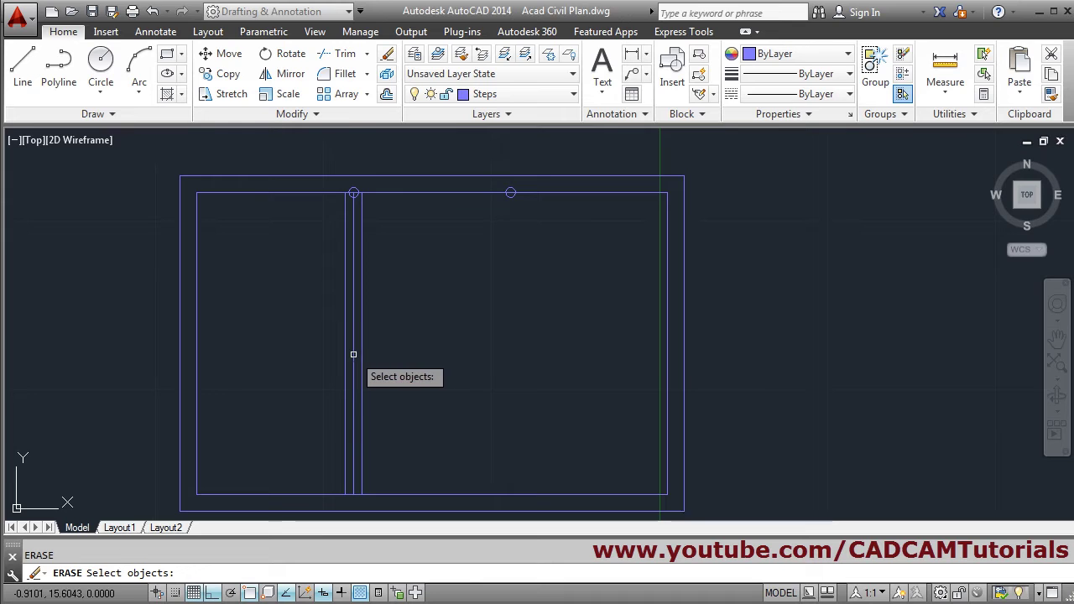
{"action": "left_click", "coordinate": [353, 354]}
{"action": "key", "text": "Return"}
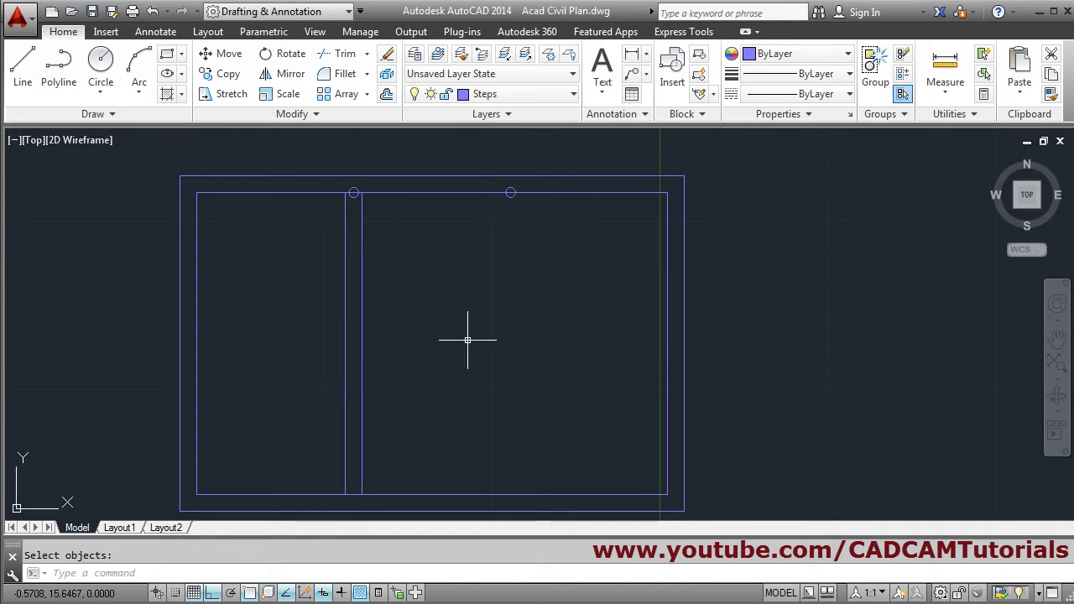
Step: Copy the two mullion lines from the left division point to the right division point
{"action": "left_click", "coordinate": [220, 74]}
{"action": "left_click", "coordinate": [382, 243]}
{"action": "left_click", "coordinate": [317, 277]}
{"action": "key", "text": "Return"}
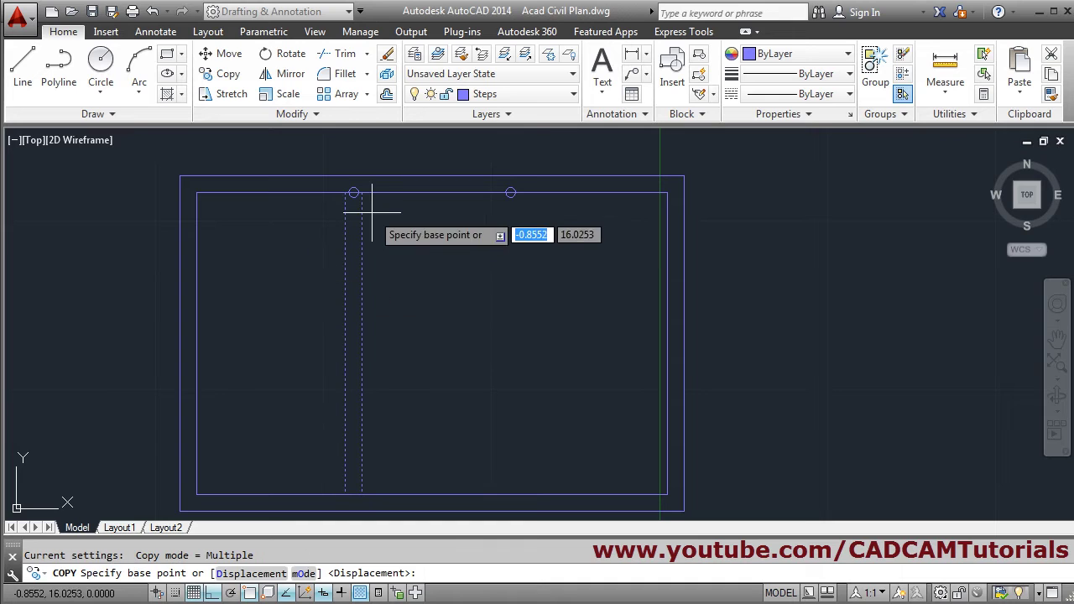
{"action": "left_click", "coordinate": [353, 193]}
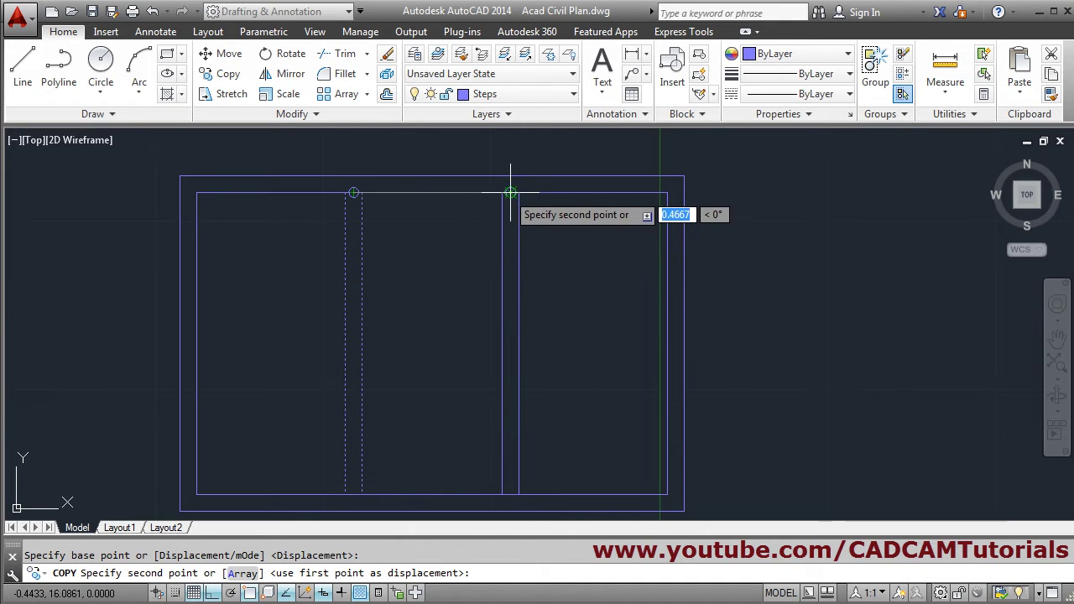
{"action": "left_click", "coordinate": [511, 193]}
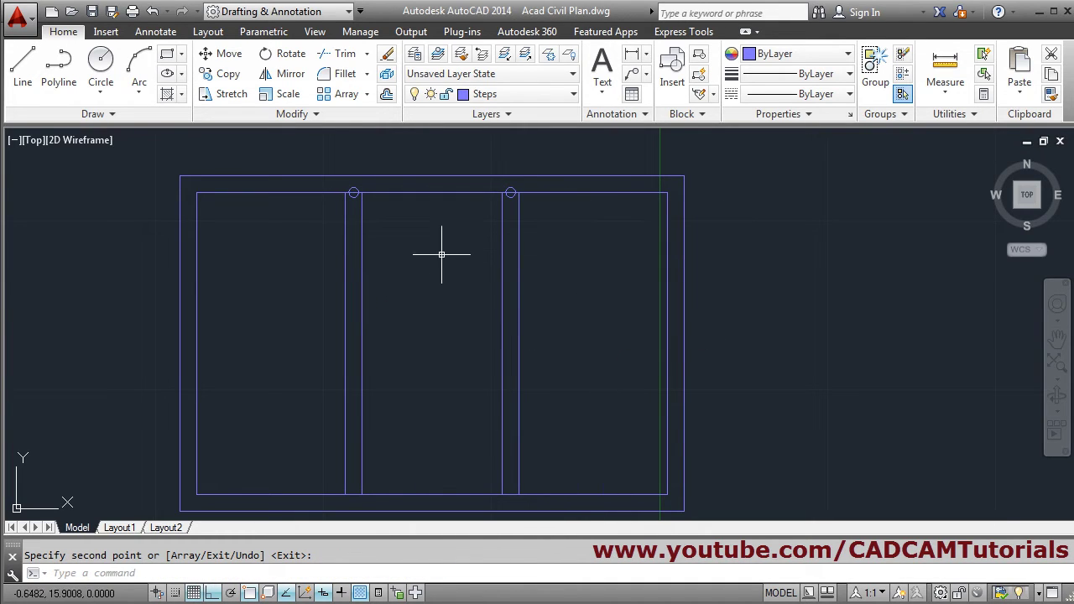
{"action": "key", "text": "Escape"}
Step: Erase the two division points on the inner frame's top edge
{"action": "type", "text": "e"}
{"action": "key", "text": "Return"}
{"action": "left_click", "coordinate": [308, 151]}
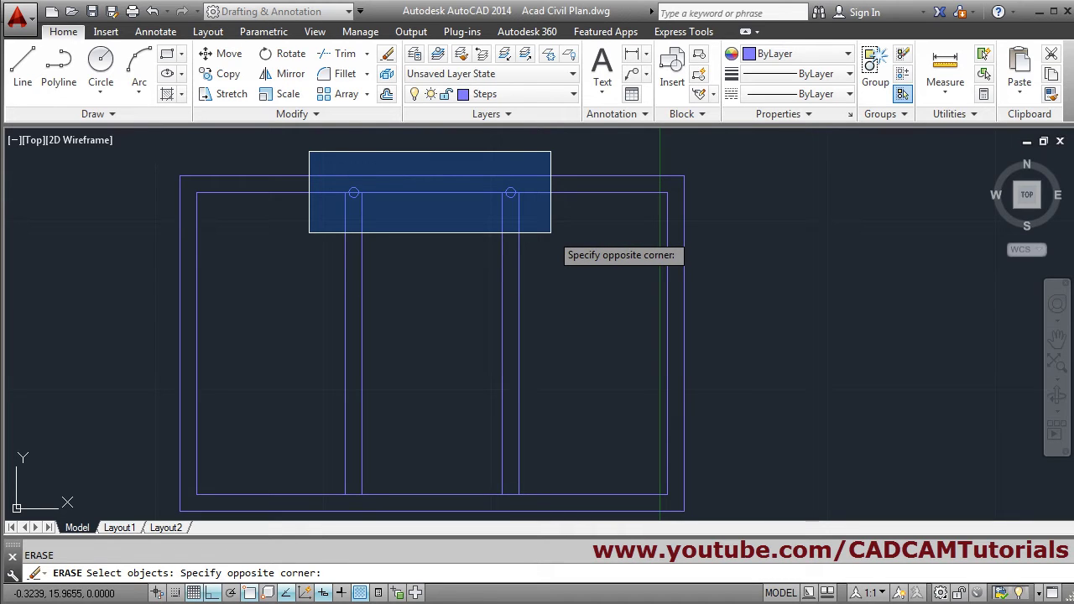
{"action": "left_click", "coordinate": [550, 237]}
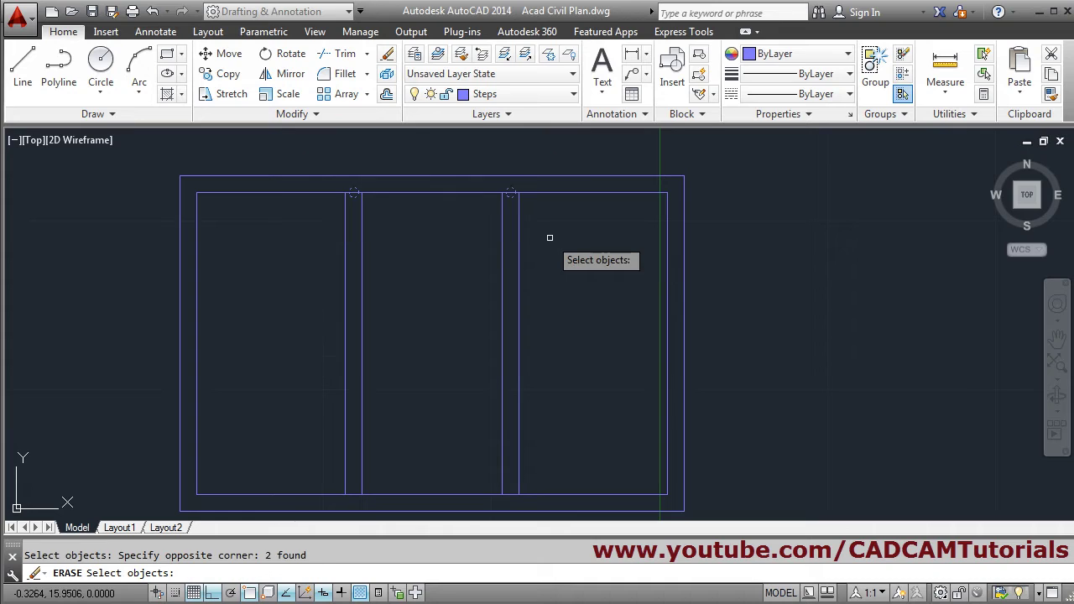
{"action": "key", "text": "Return"}
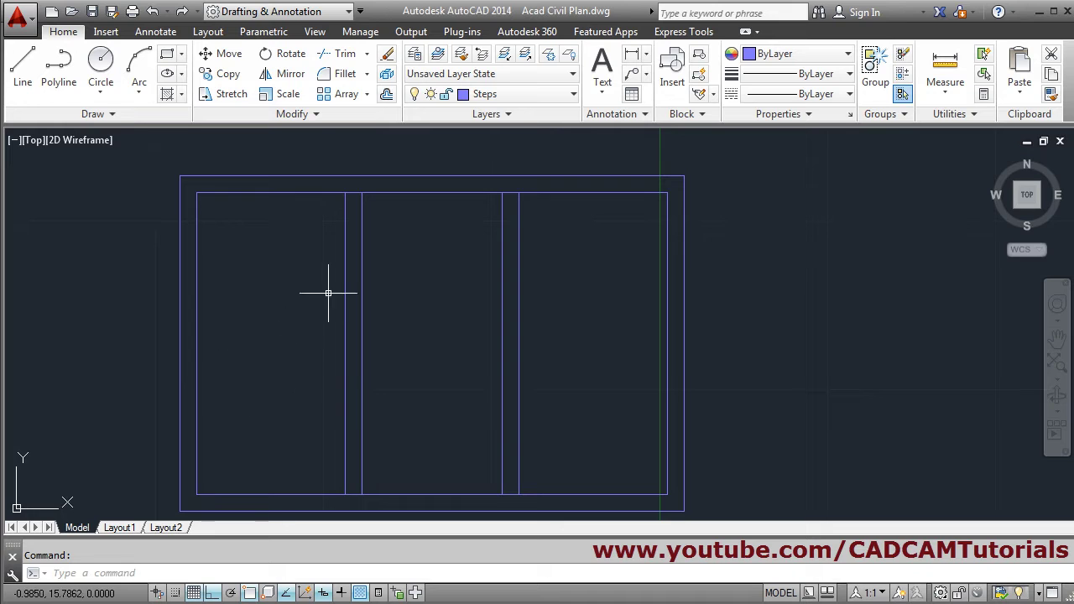
Step: Move all the window's frame and mullion lines onto the Window layer
{"action": "scroll", "coordinate": [722, 244], "scroll_direction": "down", "scroll_amount": 5}
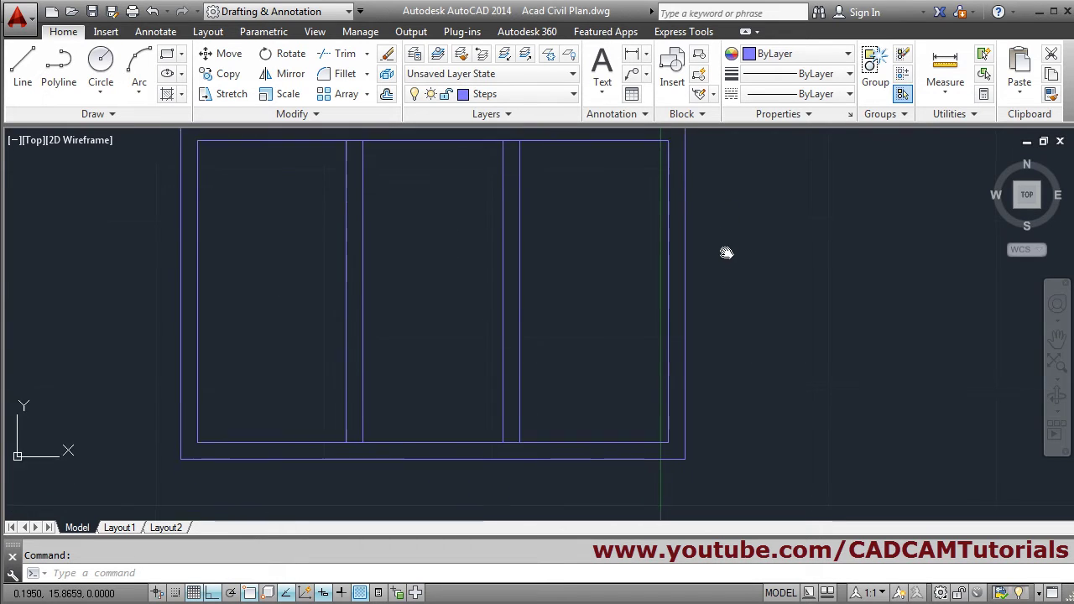
{"action": "left_click", "coordinate": [707, 177]}
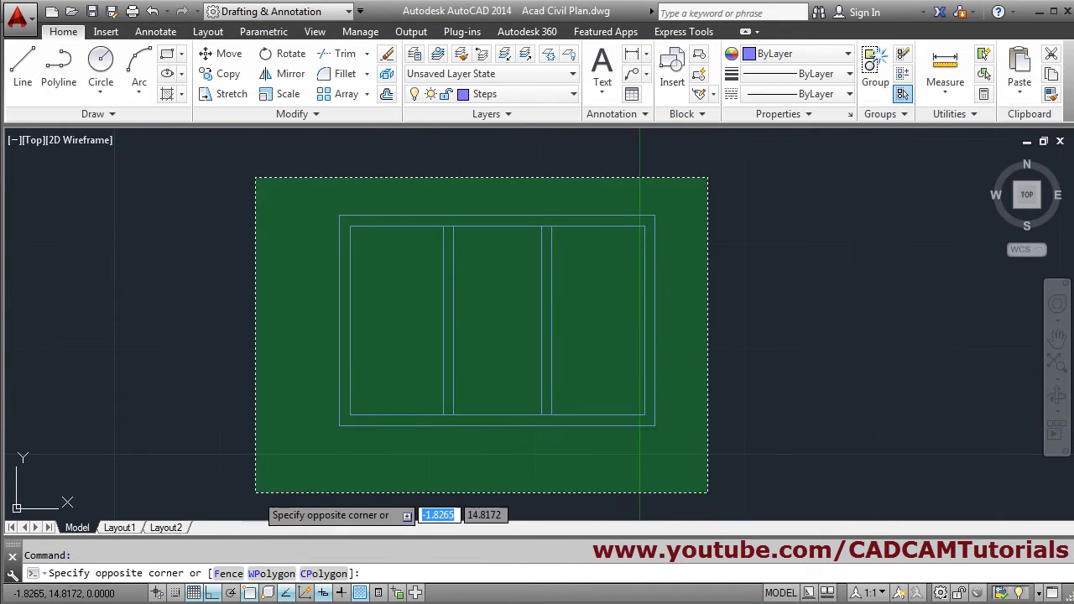
{"action": "left_click", "coordinate": [256, 487]}
{"action": "left_click", "coordinate": [529, 94]}
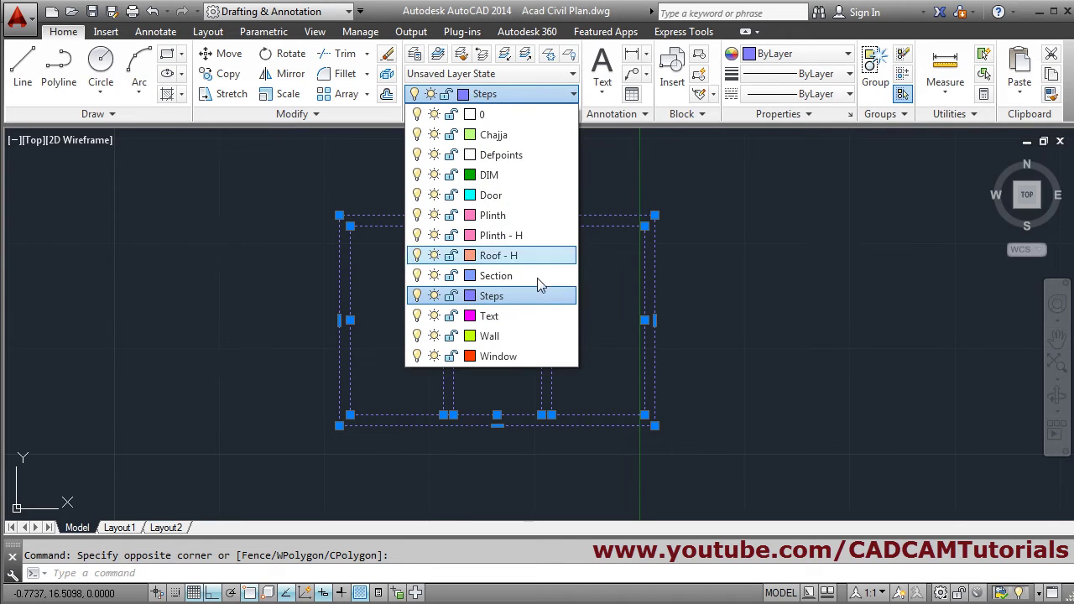
{"action": "left_click", "coordinate": [508, 356]}
{"action": "key", "text": "Escape"}
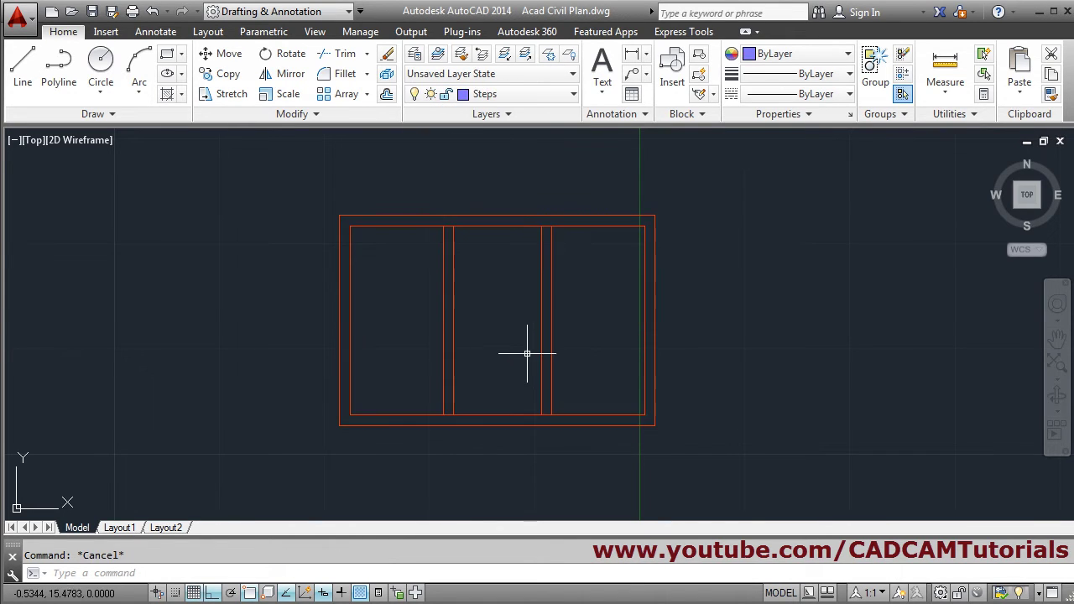
Step: Make Window the current layer and draw a 0.2 long line at 45° inside the left pane, with Ortho off
{"action": "left_click", "coordinate": [527, 94]}
{"action": "left_click", "coordinate": [505, 356]}
{"action": "scroll", "coordinate": [413, 309], "scroll_direction": "up", "scroll_amount": 2}
{"action": "scroll", "coordinate": [432, 331], "scroll_direction": "up", "scroll_amount": 2}
{"action": "scroll", "coordinate": [442, 319], "scroll_direction": "down", "scroll_amount": 2}
{"action": "scroll", "coordinate": [510, 330], "scroll_direction": "up", "scroll_amount": 1}
{"action": "scroll", "coordinate": [304, 385], "scroll_direction": "down", "scroll_amount": 1}
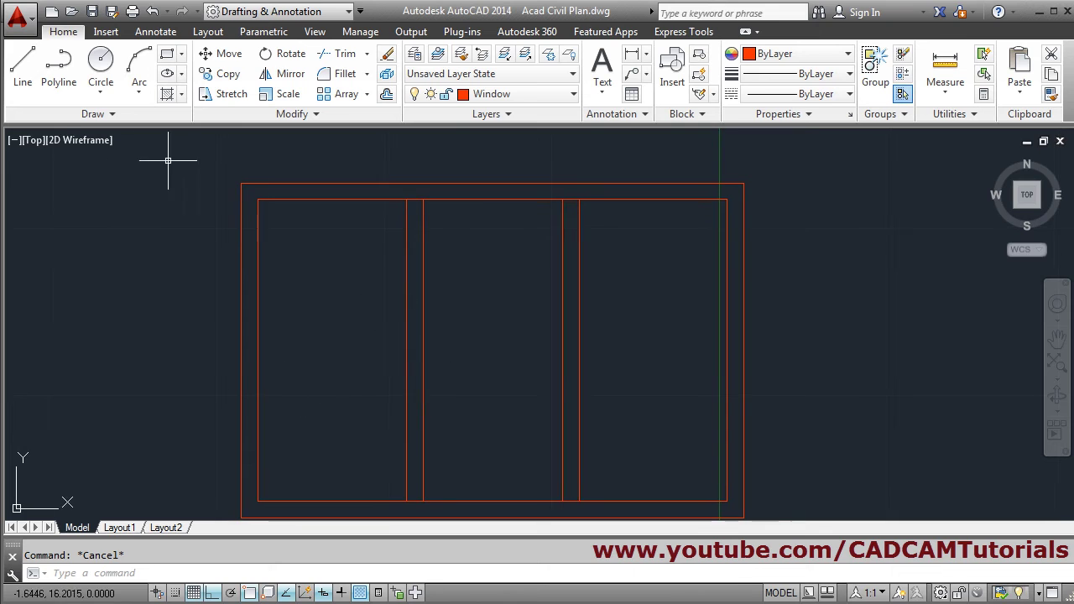
{"action": "left_click", "coordinate": [22, 68]}
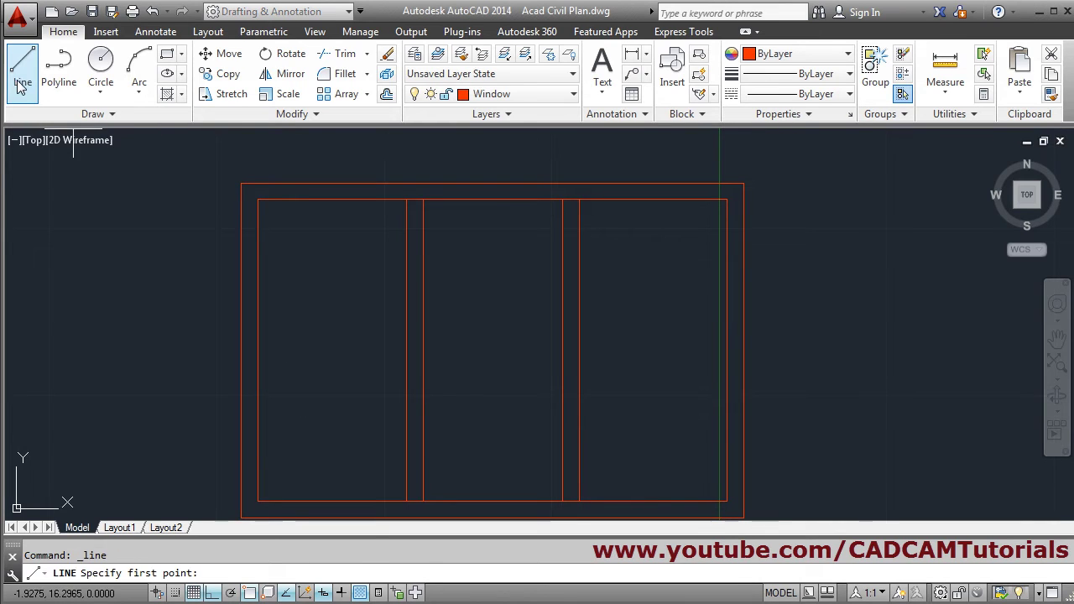
{"action": "left_click", "coordinate": [304, 369]}
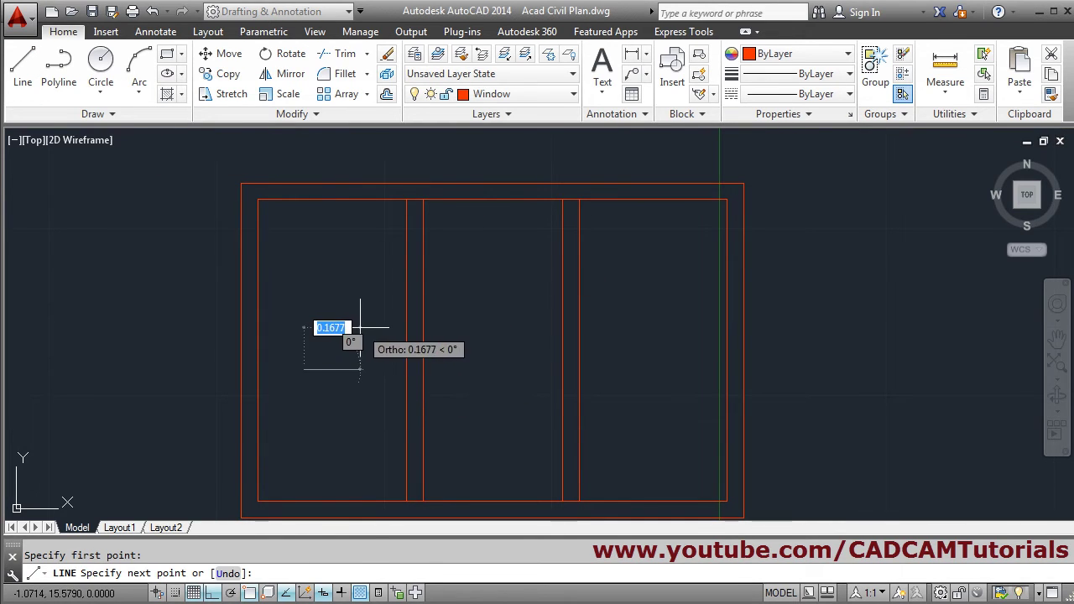
{"action": "left_click", "coordinate": [212, 594]}
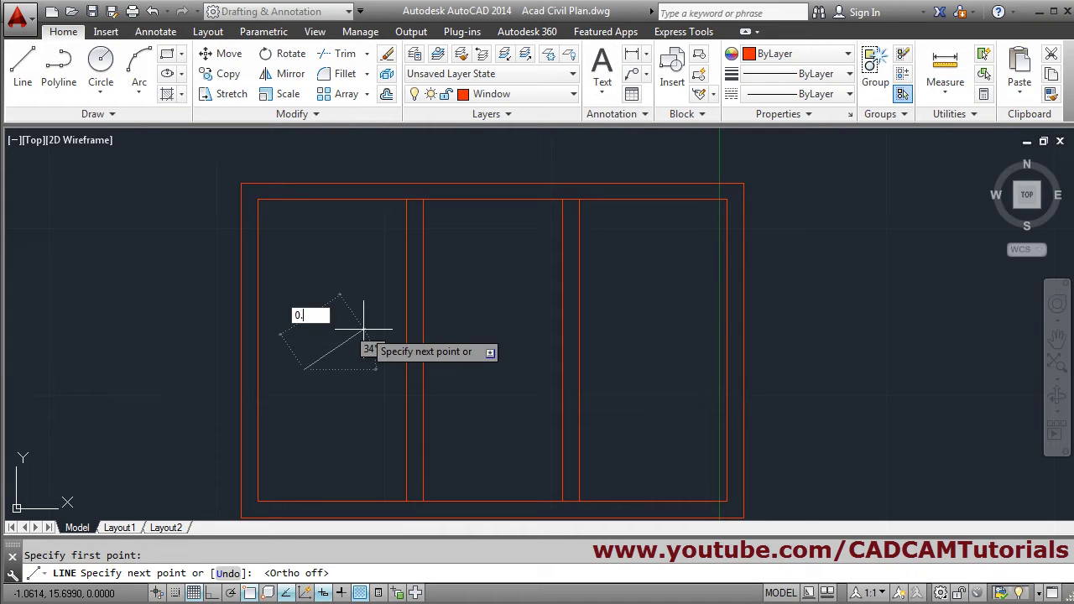
{"action": "key", "text": "Tab"}
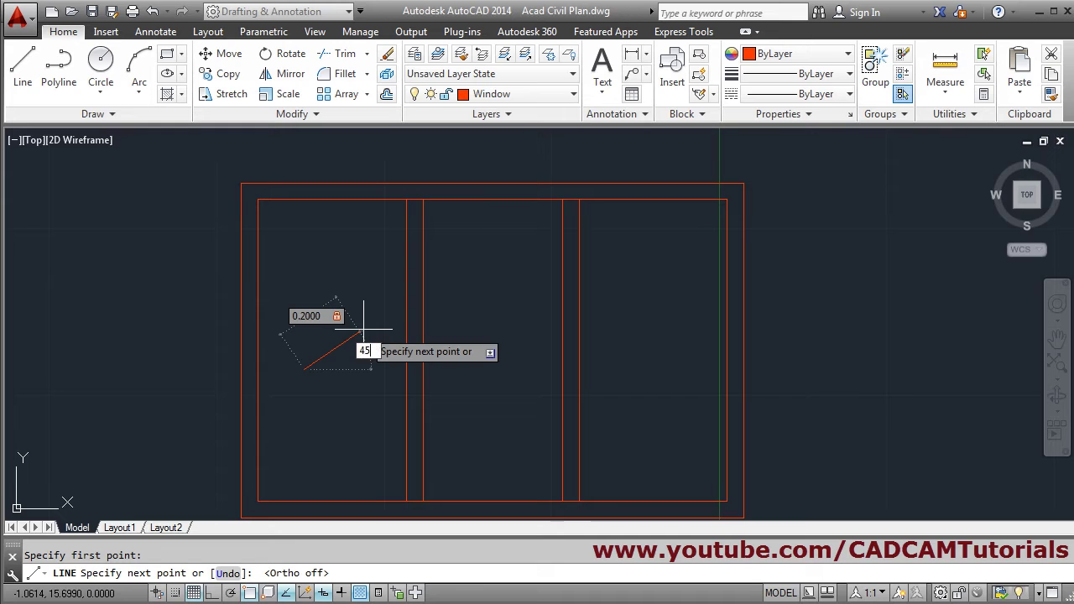
{"action": "key", "text": "Return"}
{"action": "key", "text": "Return"}
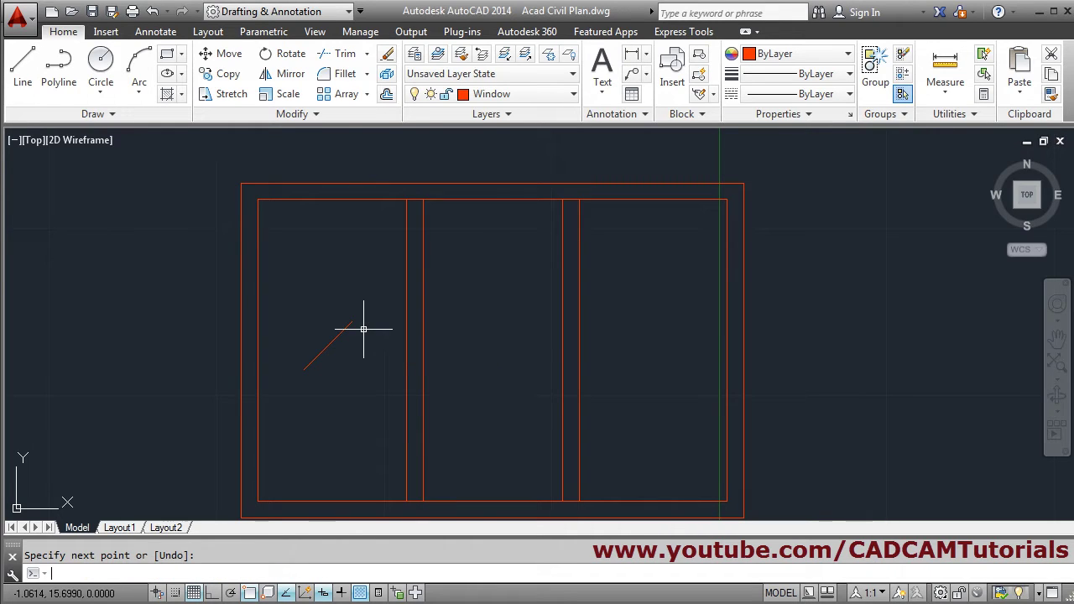
Step: Draw a shorter line, 0.1 long at 45°, just below and beside the diagonal line in the left pane
{"action": "scroll", "coordinate": [320, 328], "scroll_direction": "up", "scroll_amount": 3}
{"action": "scroll", "coordinate": [415, 377], "scroll_direction": "down", "scroll_amount": 1}
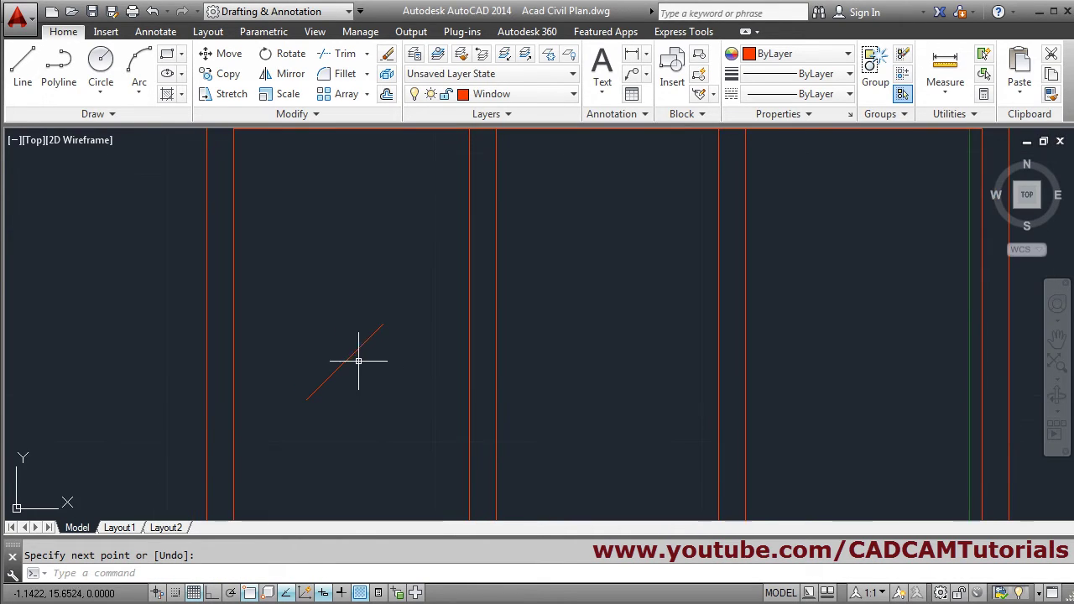
{"action": "left_click", "coordinate": [23, 71]}
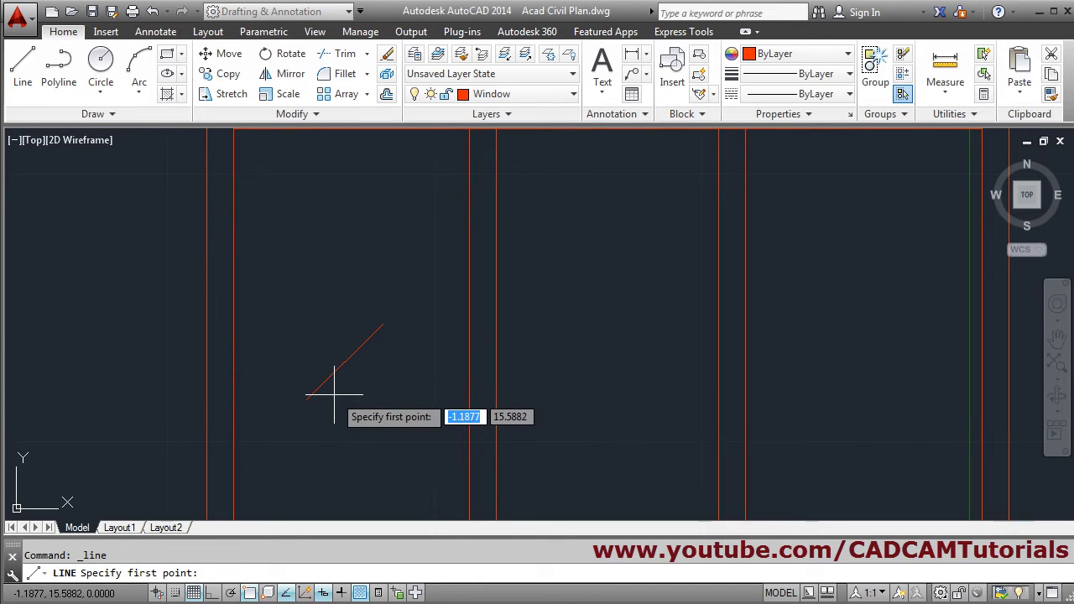
{"action": "left_click", "coordinate": [334, 394]}
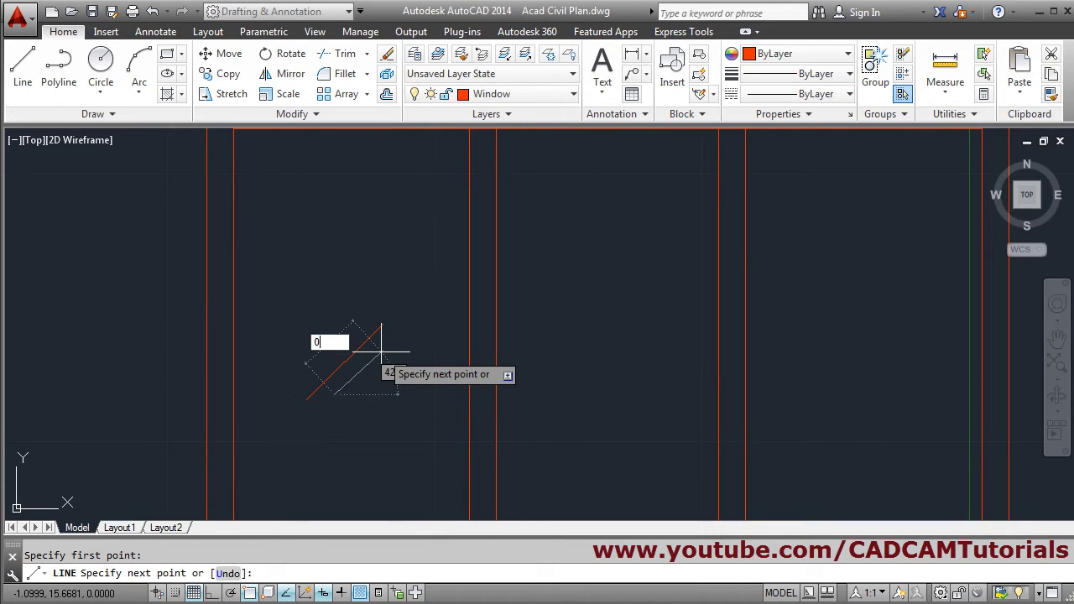
{"action": "type", "text": "0.1"}
{"action": "key", "text": "Tab"}
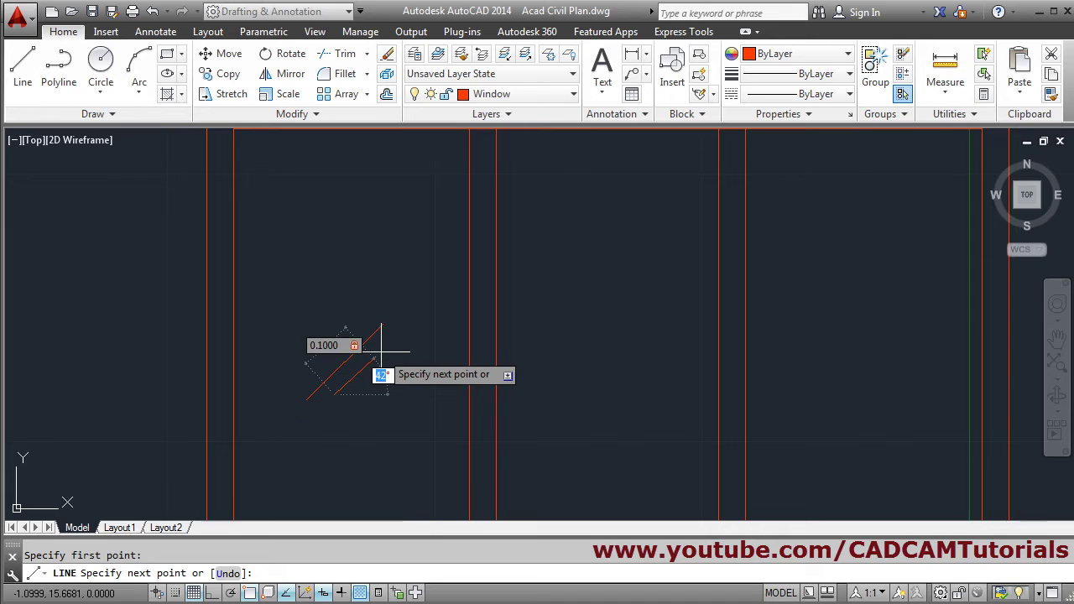
{"action": "type", "text": "45"}
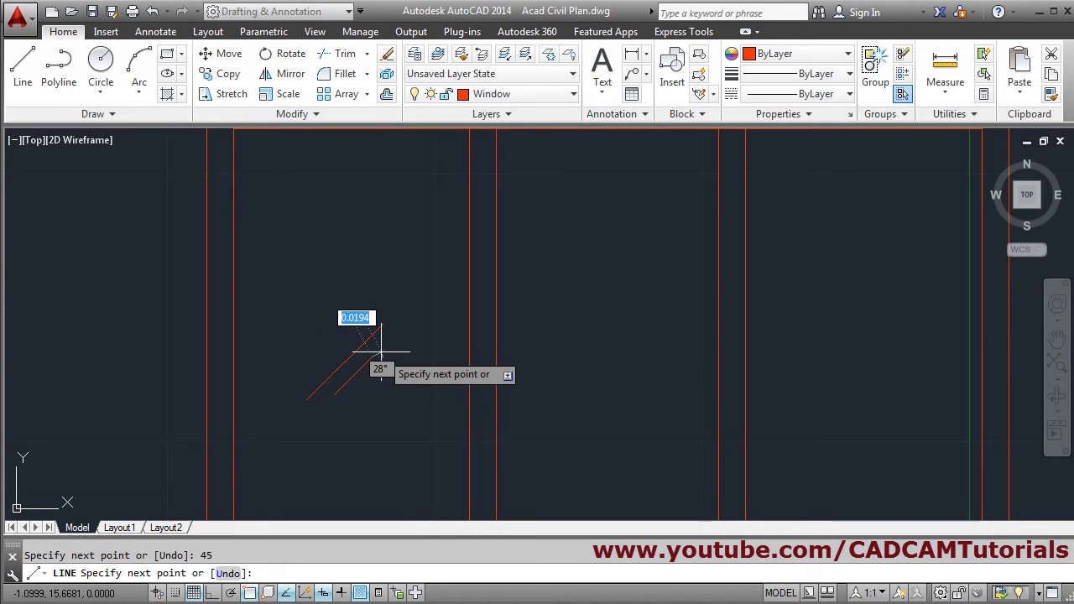
{"action": "key", "text": "Return"}
{"action": "key", "text": "Return"}
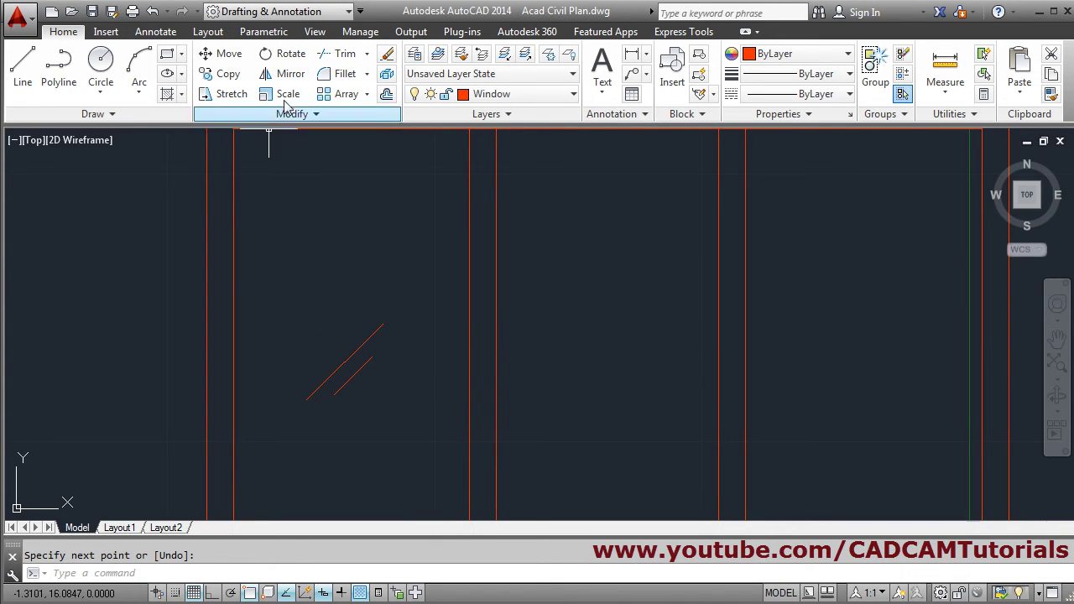
Step: Mirror the short diagonal line about the long one, keeping the original
{"action": "left_click", "coordinate": [289, 73]}
{"action": "left_click", "coordinate": [355, 373]}
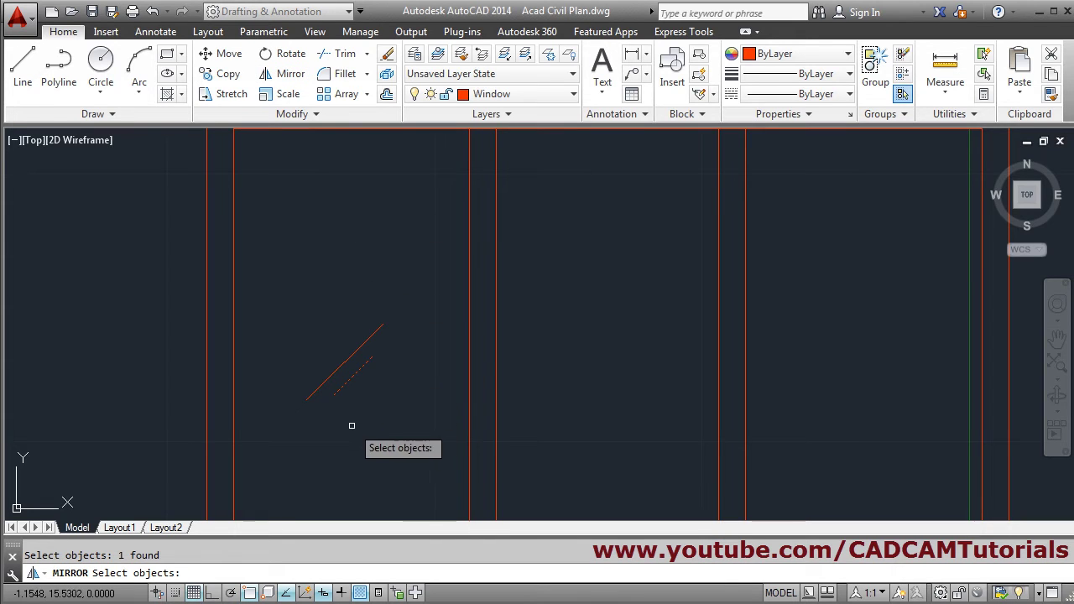
{"action": "key", "text": "Return"}
{"action": "left_click", "coordinate": [306, 400]}
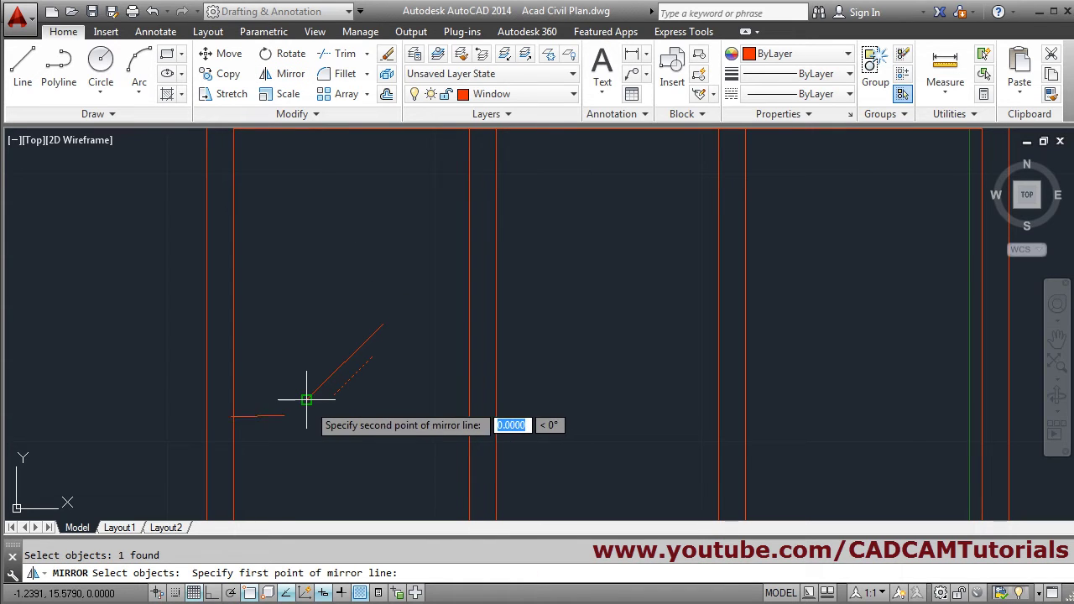
{"action": "left_click", "coordinate": [381, 321]}
{"action": "key", "text": "Return"}
{"action": "scroll", "coordinate": [427, 374], "scroll_direction": "down", "scroll_amount": 4}
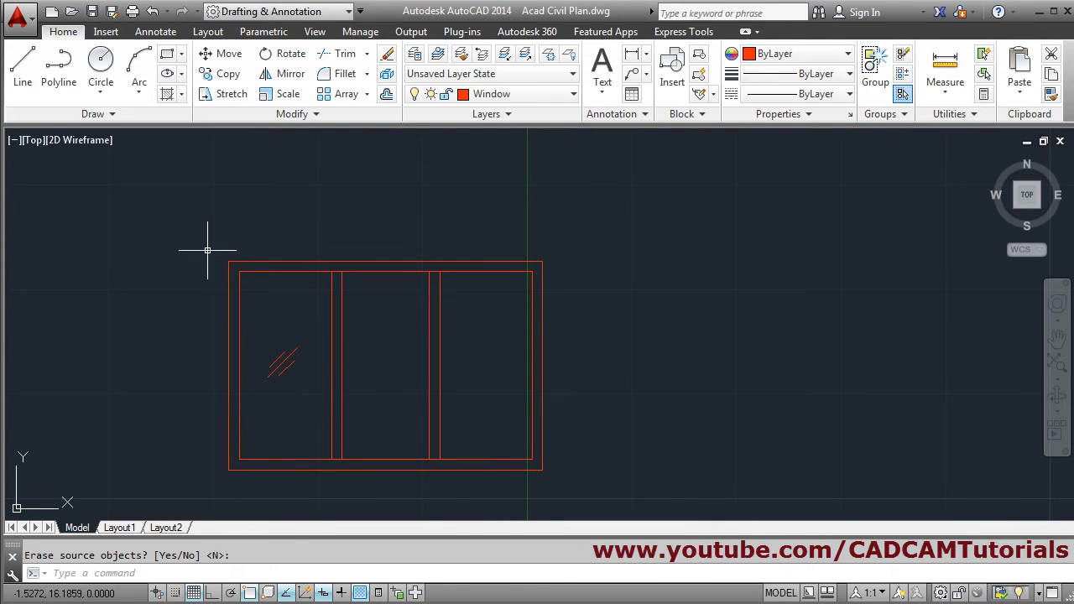
Step: Copy the three diagonal glass lines from the left pane into the middle and right panes, using the panes' upper-left corners as reference
{"action": "left_click", "coordinate": [229, 73]}
{"action": "left_click", "coordinate": [306, 336]}
{"action": "left_click", "coordinate": [268, 390]}
{"action": "key", "text": "Return"}
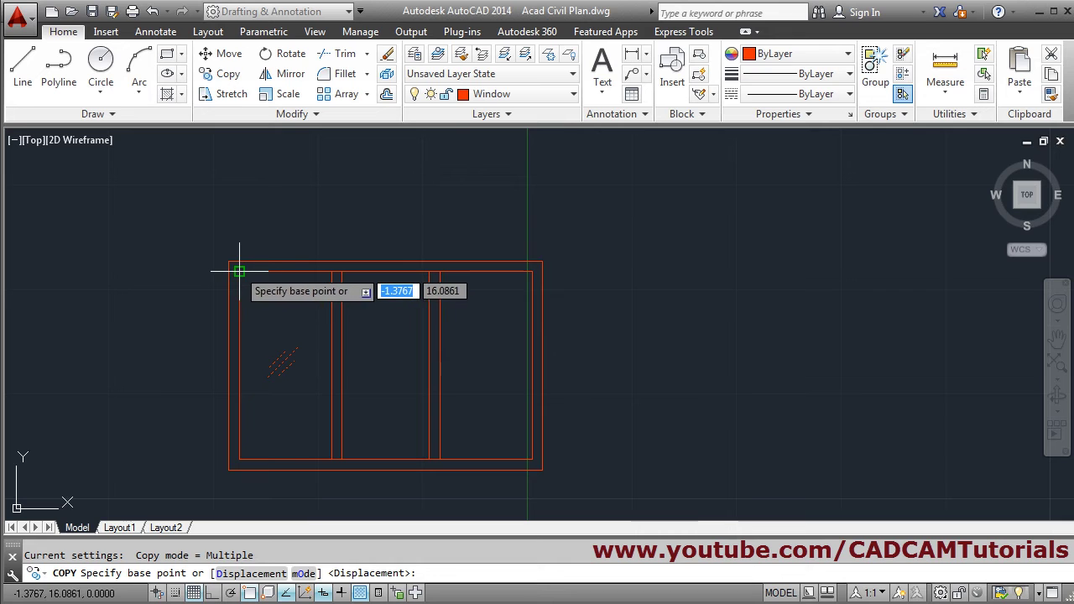
{"action": "left_click", "coordinate": [239, 272]}
{"action": "left_click", "coordinate": [342, 271]}
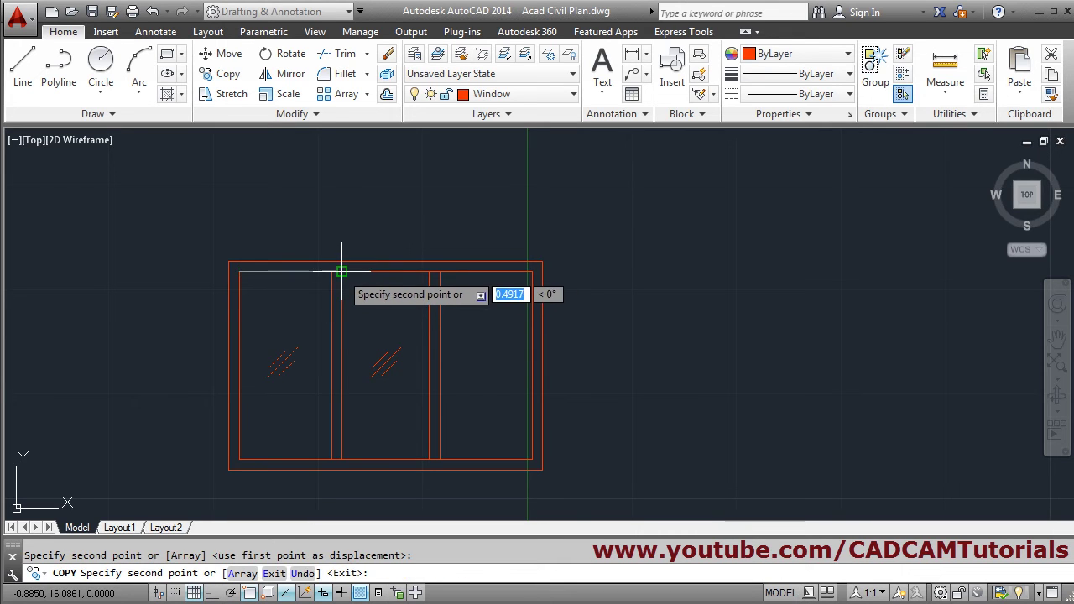
{"action": "left_click", "coordinate": [450, 277]}
{"action": "key", "text": "Return"}
Step: On the Chajja layer, start an outline at the window's top-right corner, running 0.1 outward and 0.1 up with Ortho on
{"action": "middle_click_drag", "start_coordinate": [576, 341], "coordinate": [569, 408]}
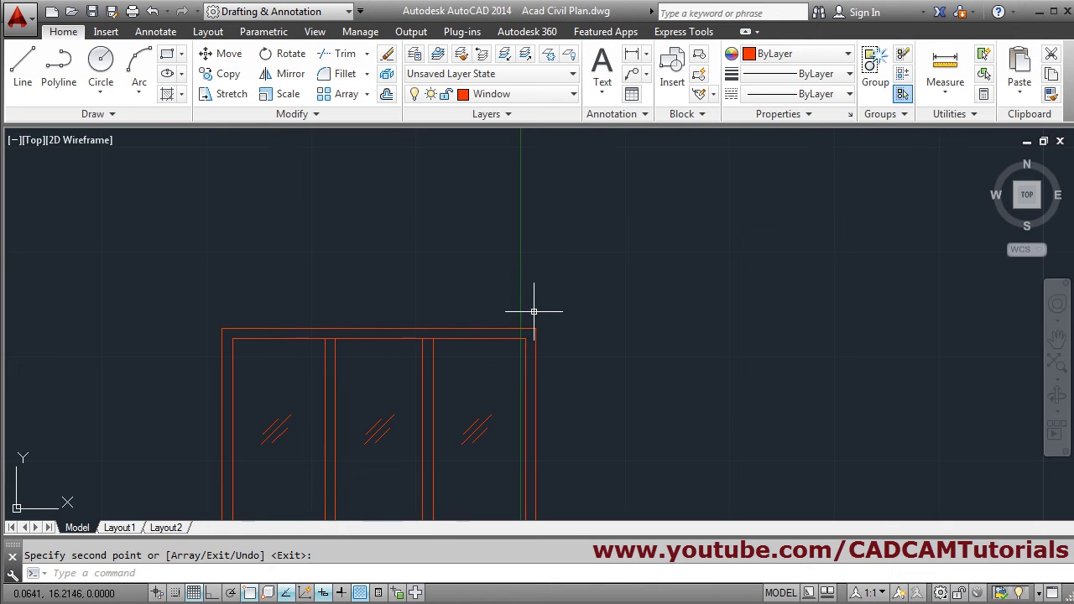
{"action": "left_click", "coordinate": [518, 94]}
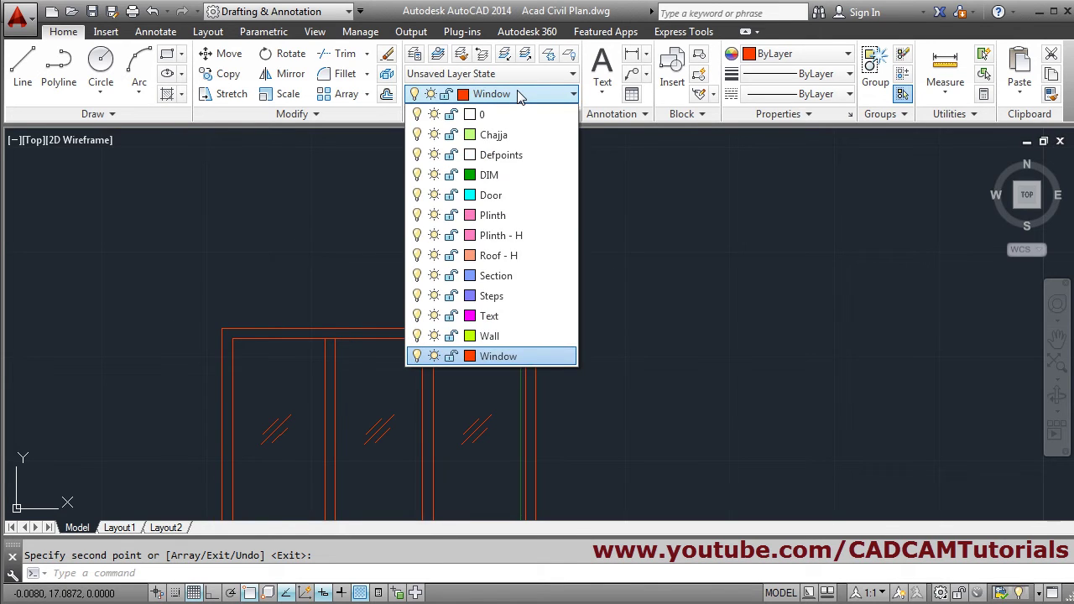
{"action": "left_click", "coordinate": [503, 135]}
{"action": "middle_click_drag", "start_coordinate": [564, 344], "coordinate": [580, 391]}
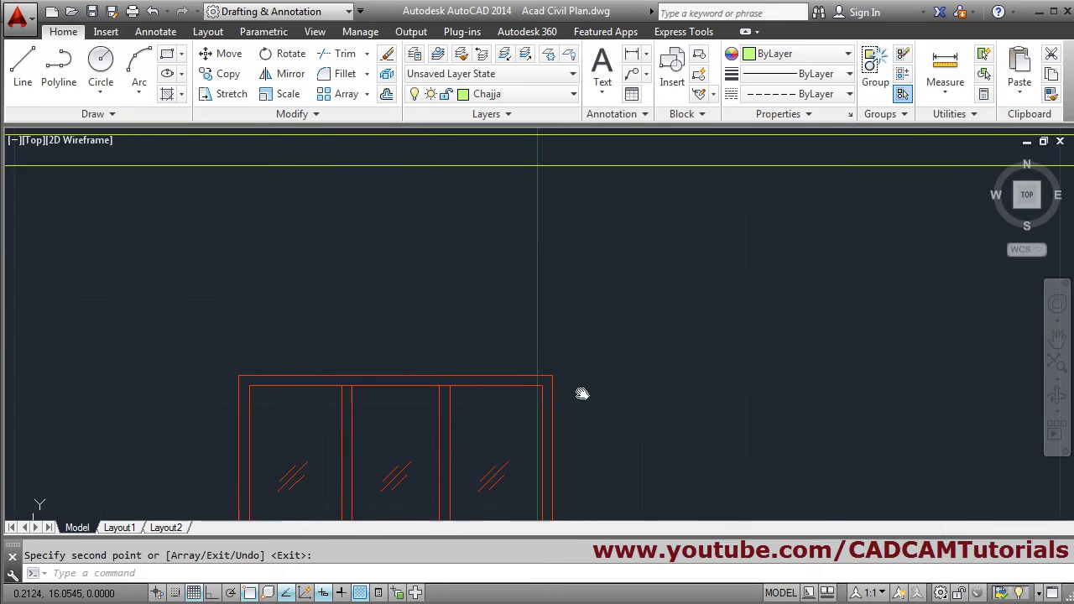
{"action": "scroll", "coordinate": [378, 394], "scroll_direction": "up", "scroll_amount": 3}
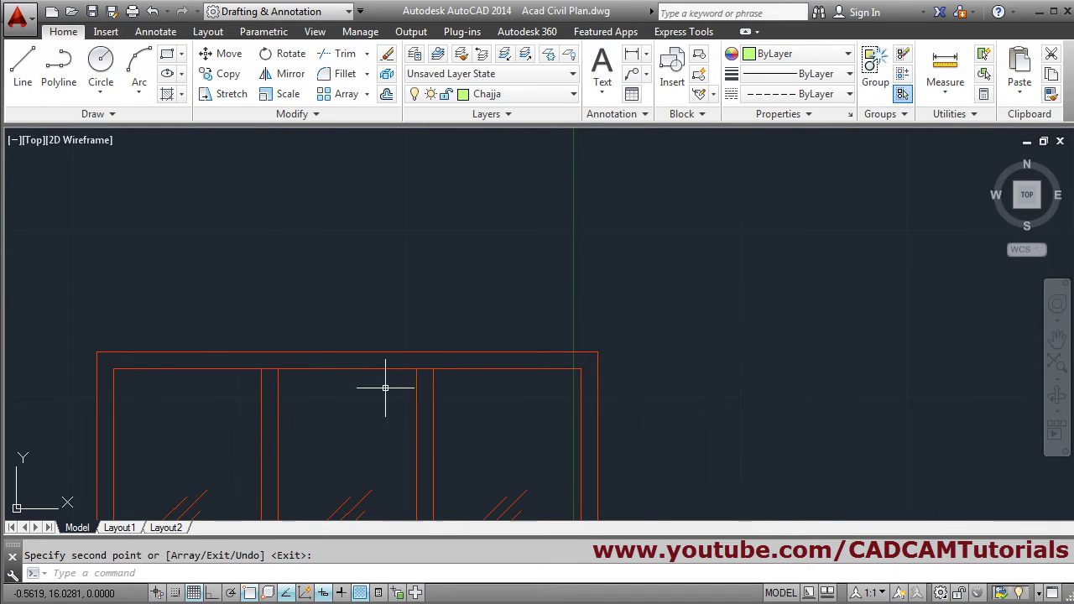
{"action": "left_click", "coordinate": [21, 74]}
{"action": "left_click", "coordinate": [659, 328]}
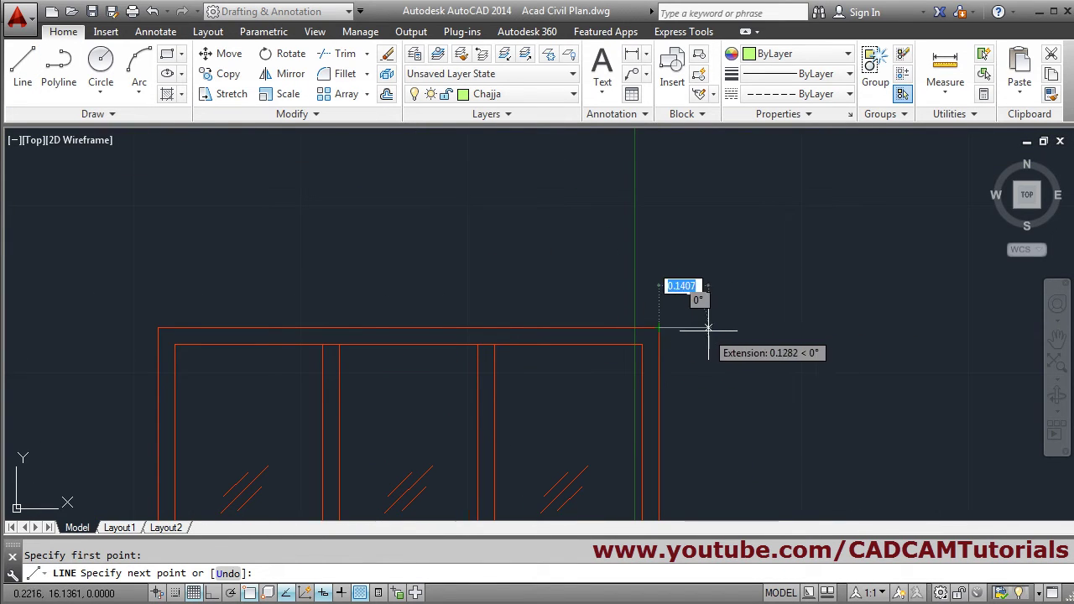
{"action": "type", "text": "."}
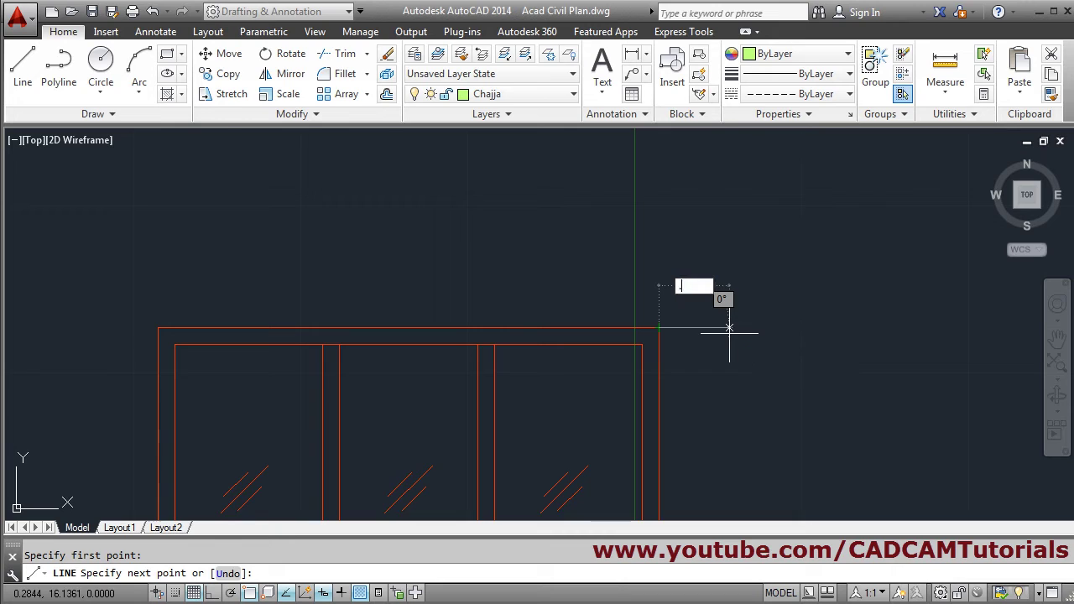
{"action": "type", "text": "1"}
{"action": "key", "text": "Return"}
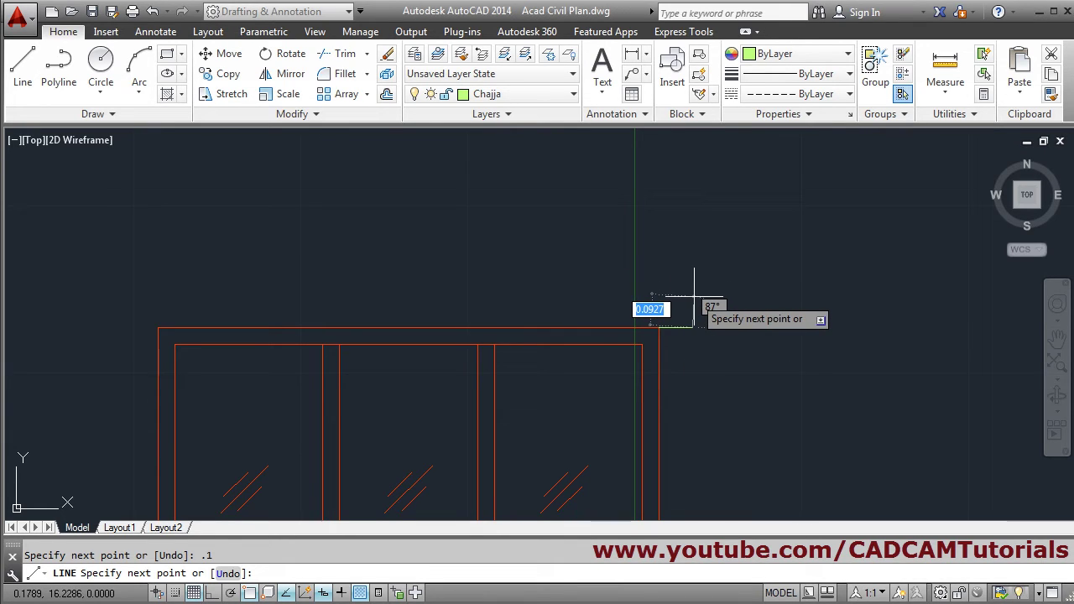
{"action": "key", "text": "F8"}
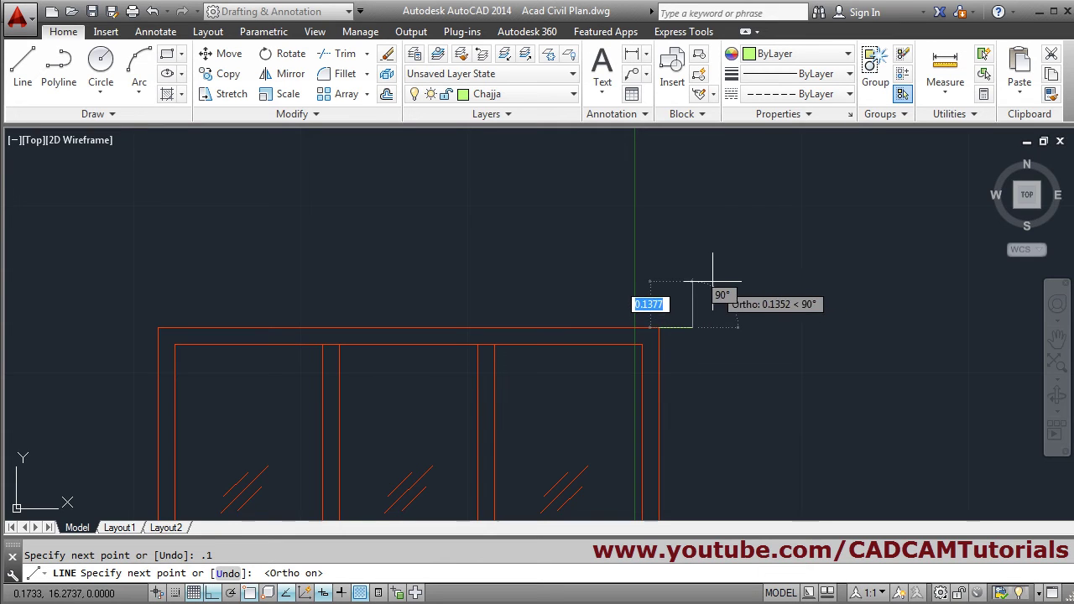
{"action": "type", "text": ".1"}
{"action": "key", "text": "Return"}
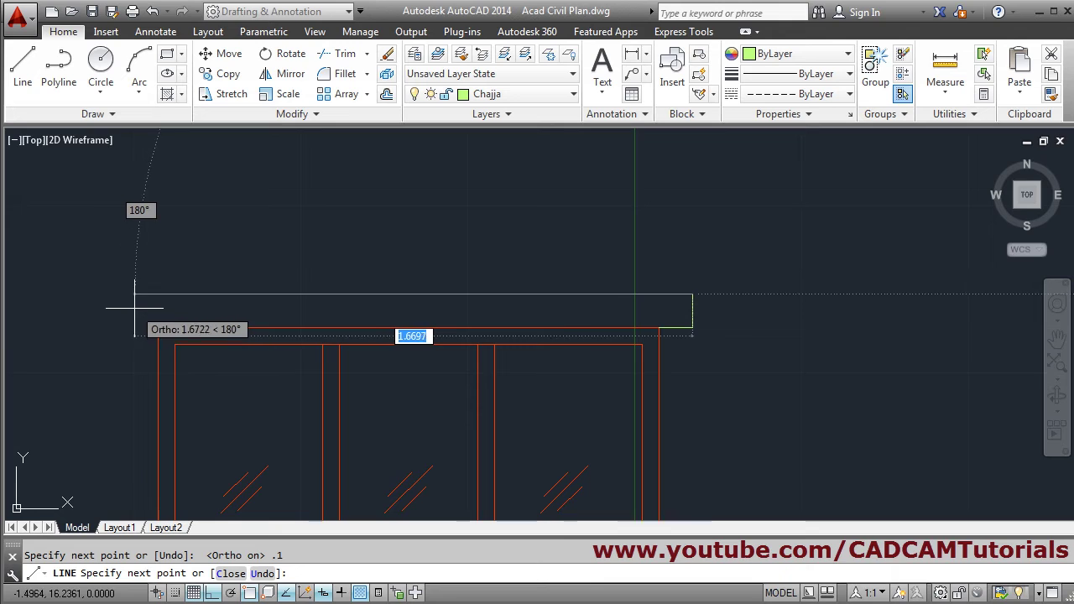
Step: Continue the chajja outline 1.7 to the left, then down 0.1 and back to the window's top-left corner
{"action": "type", "text": "1"}
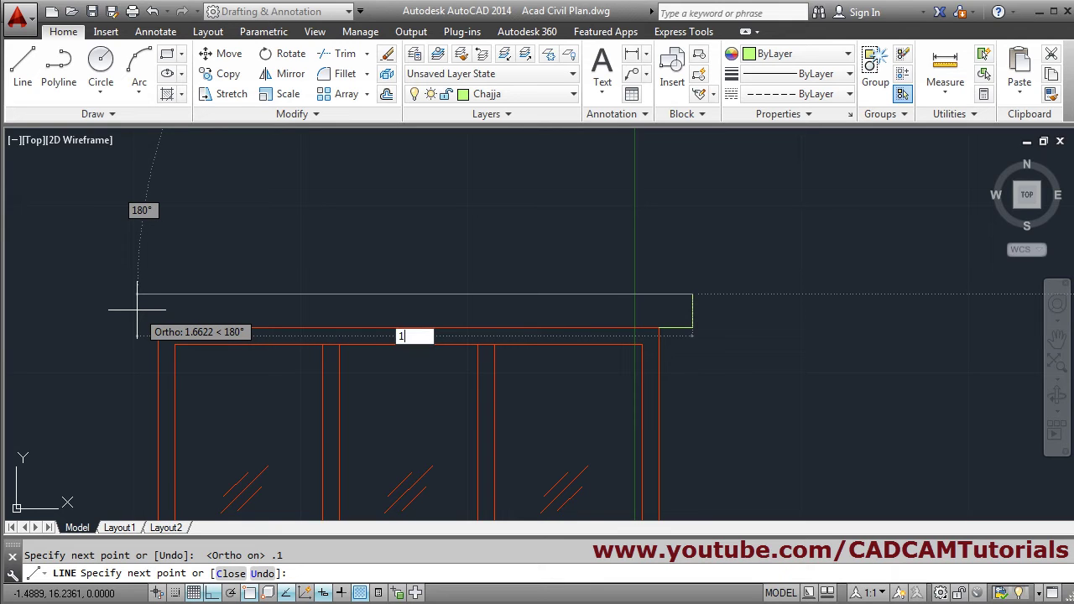
{"action": "type", "text": ".7"}
{"action": "key", "text": "Return"}
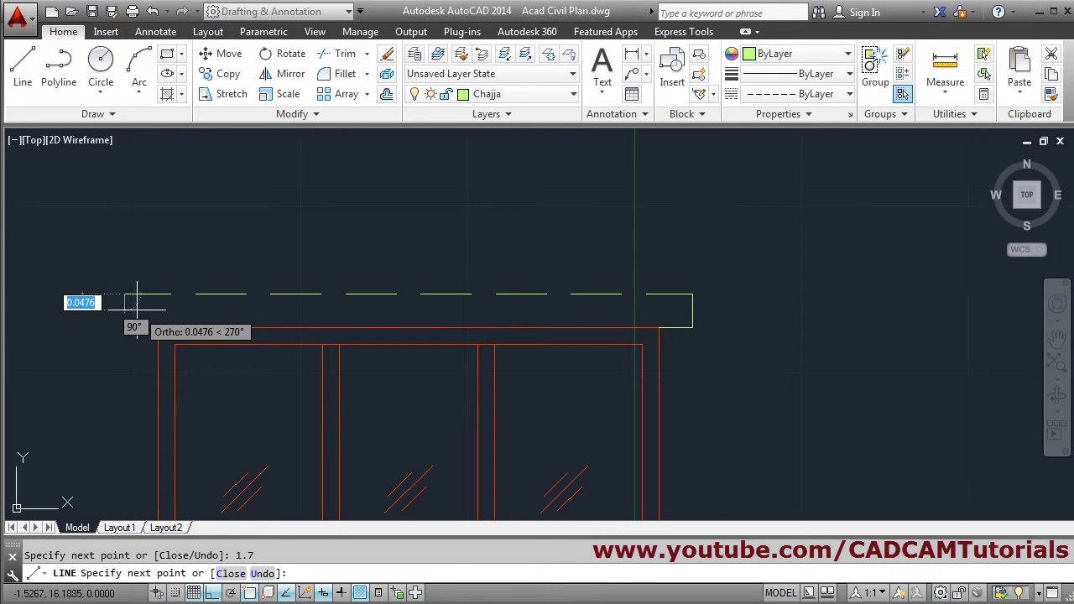
{"action": "scroll", "coordinate": [137, 310], "scroll_direction": "up", "scroll_amount": 2}
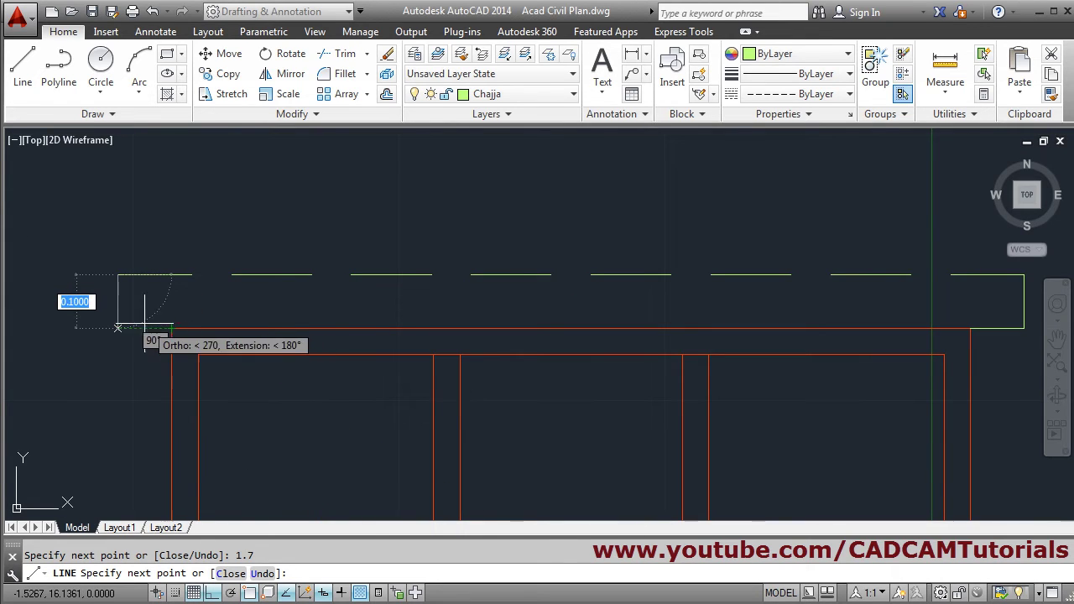
{"action": "left_click", "coordinate": [118, 327]}
{"action": "key", "text": "Return"}
{"action": "scroll", "coordinate": [145, 330], "scroll_direction": "down", "scroll_amount": 2}
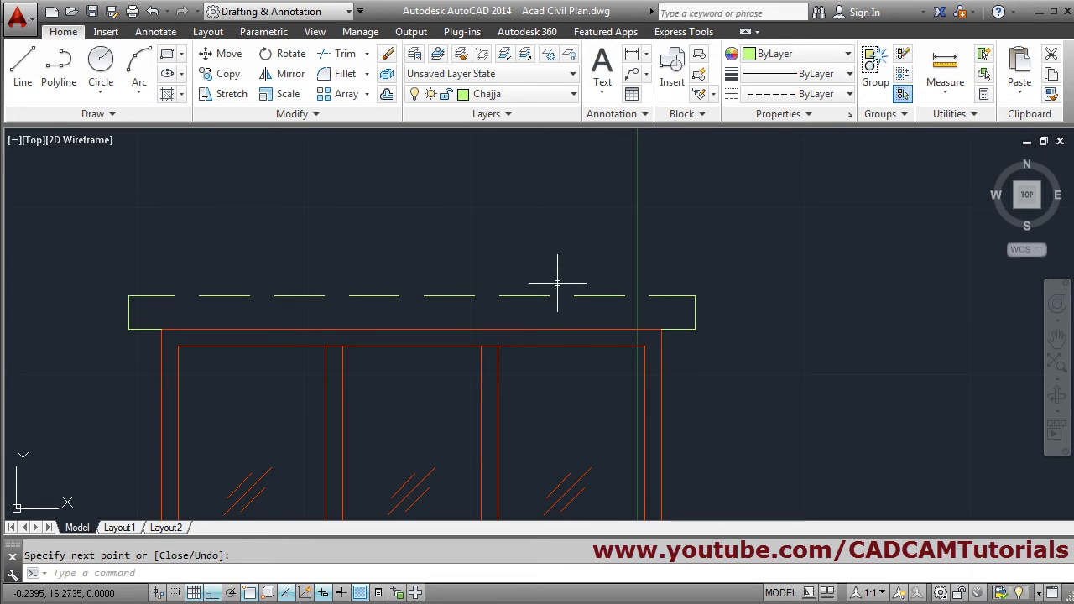
Step: Move all the chajja outline lines above the window to the Window layer
{"action": "left_click", "coordinate": [138, 265]}
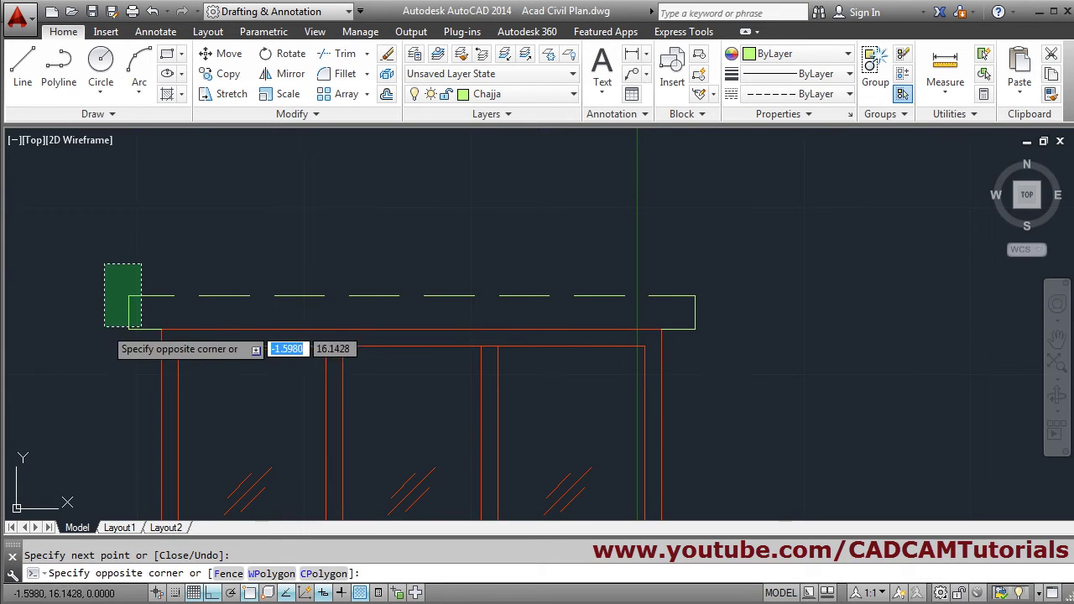
{"action": "left_click", "coordinate": [93, 351]}
{"action": "left_click", "coordinate": [738, 245]}
{"action": "left_click", "coordinate": [678, 353]}
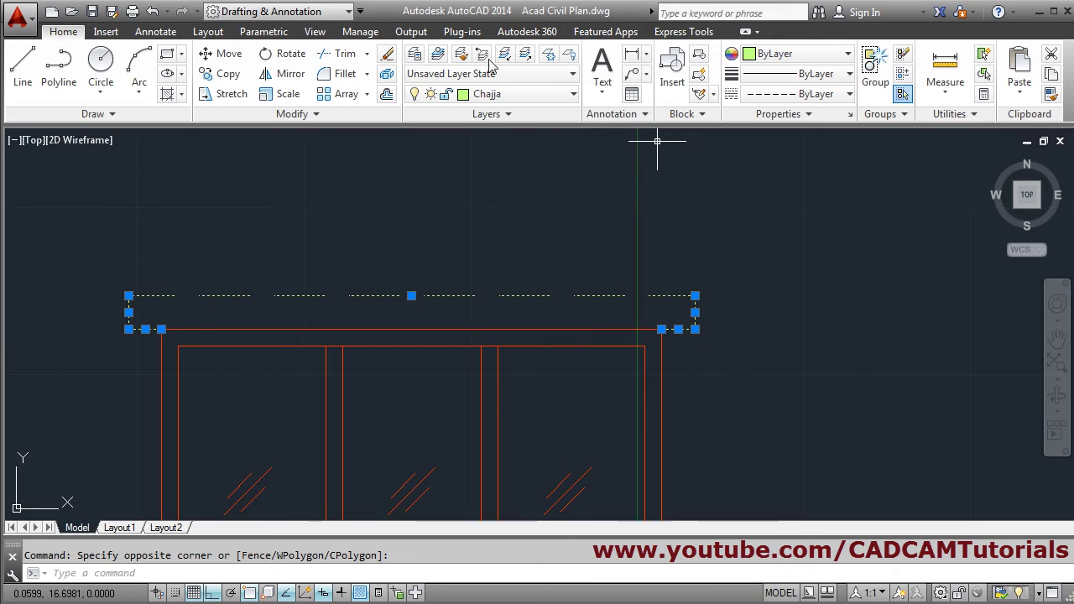
{"action": "left_click", "coordinate": [526, 94]}
{"action": "left_click", "coordinate": [502, 356]}
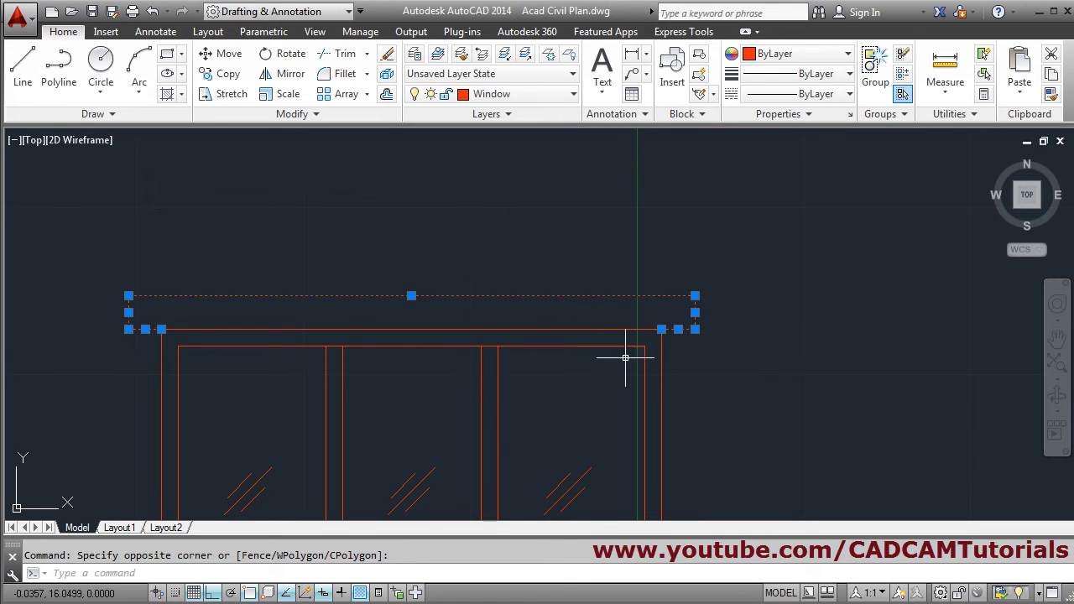
{"action": "key", "text": "Escape"}
Step: Switch to Adobe Reader and examine the side chajja projecting from the right wall in the reference elevation
{"action": "scroll", "coordinate": [653, 168], "scroll_direction": "down", "scroll_amount": 4}
{"action": "scroll", "coordinate": [645, 260], "scroll_direction": "down", "scroll_amount": 2}
{"action": "mouse_move", "coordinate": [758, 329]}
{"action": "middle_mouse_down"}
{"action": "mouse_move", "coordinate": [593, 319]}
{"action": "mouse_move", "coordinate": [561, 344]}
{"action": "middle_mouse_up"}
{"action": "scroll", "coordinate": [620, 333], "scroll_direction": "down", "scroll_amount": 1}
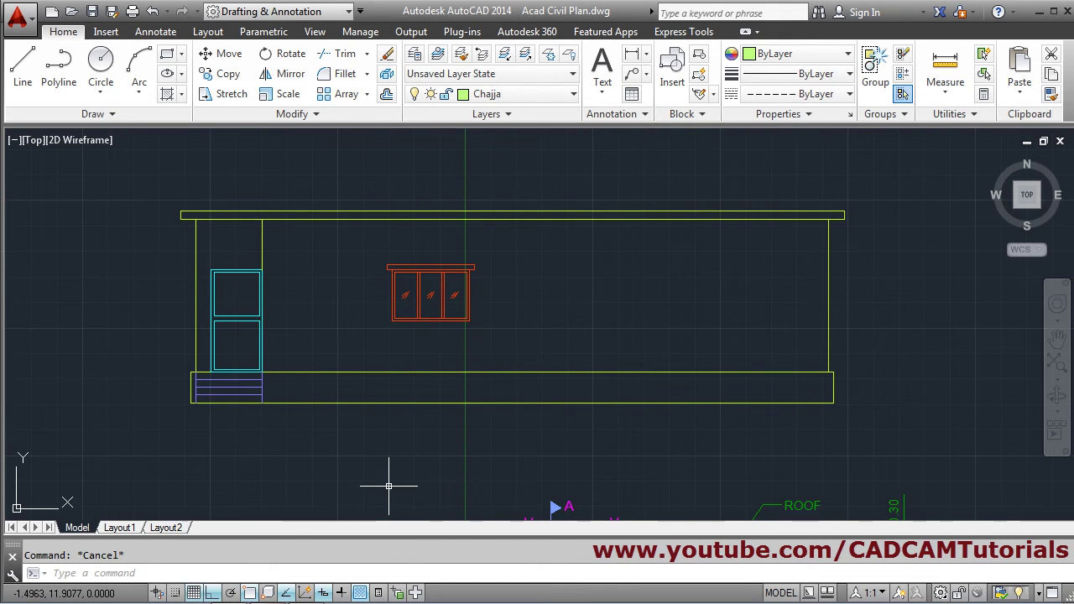
{"action": "key", "text": "alt+Tab"}
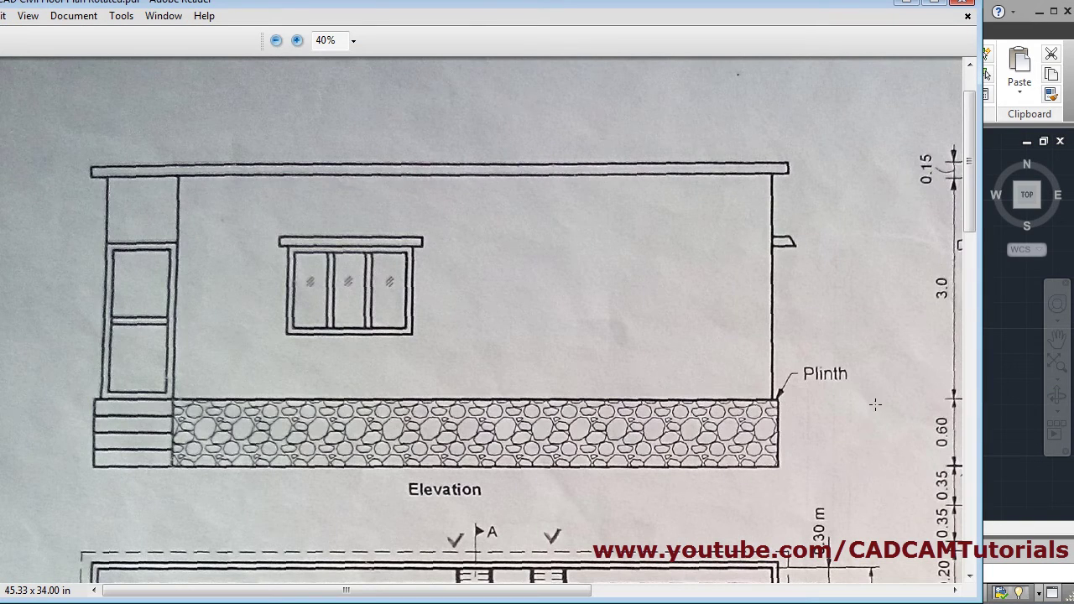
{"action": "left_click", "coordinate": [913, 4]}
Step: On the Window layer, draw a horizontal line 0.6 outward from the right wall, level with the window chajja's bottom edge
{"action": "scroll", "coordinate": [741, 343], "scroll_direction": "up", "scroll_amount": 2}
{"action": "scroll", "coordinate": [689, 344], "scroll_direction": "up", "scroll_amount": 2}
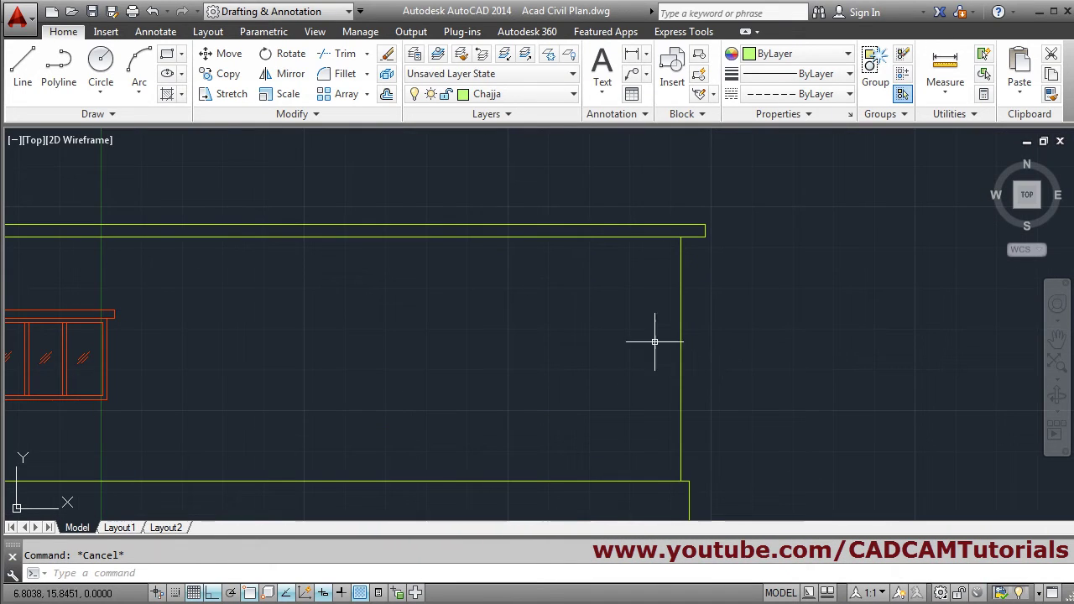
{"action": "left_click", "coordinate": [516, 94]}
{"action": "left_click", "coordinate": [521, 359]}
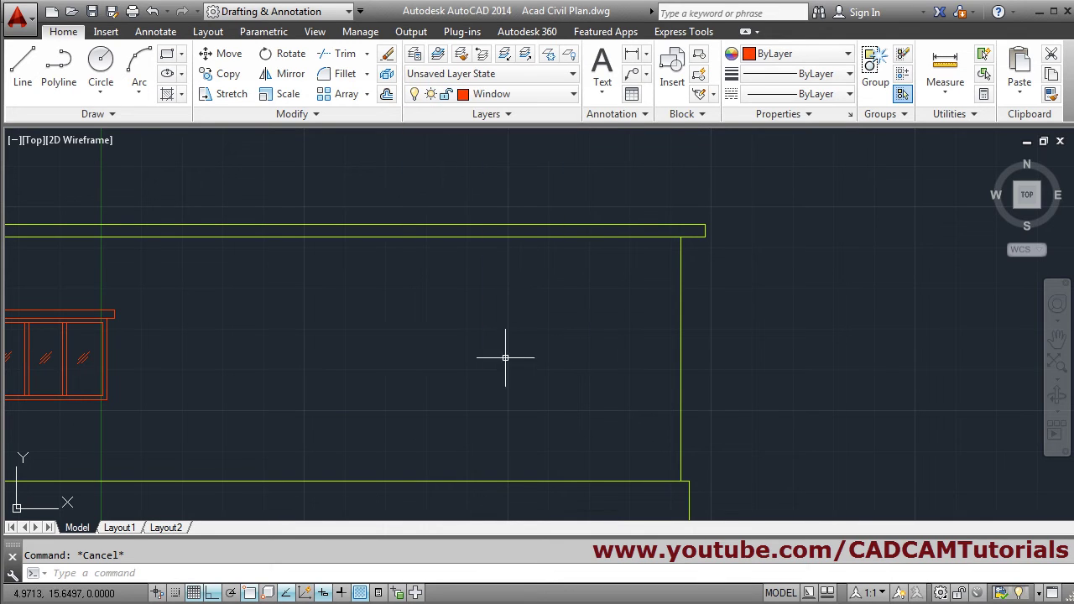
{"action": "left_click", "coordinate": [24, 74]}
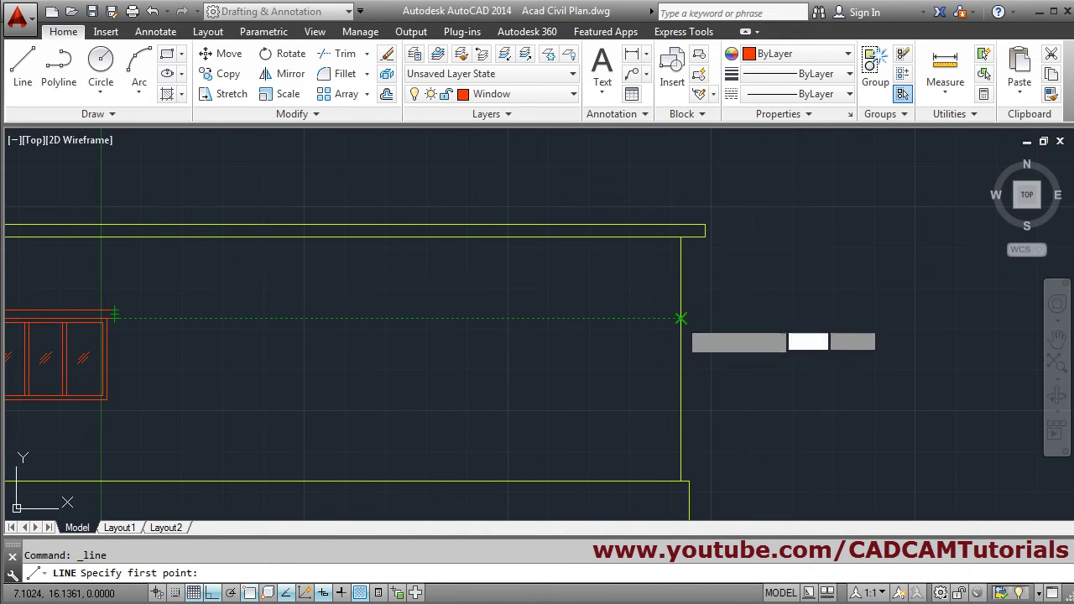
{"action": "left_click", "coordinate": [681, 318]}
{"action": "type", "text": ".6"}
{"action": "key", "text": "Return"}
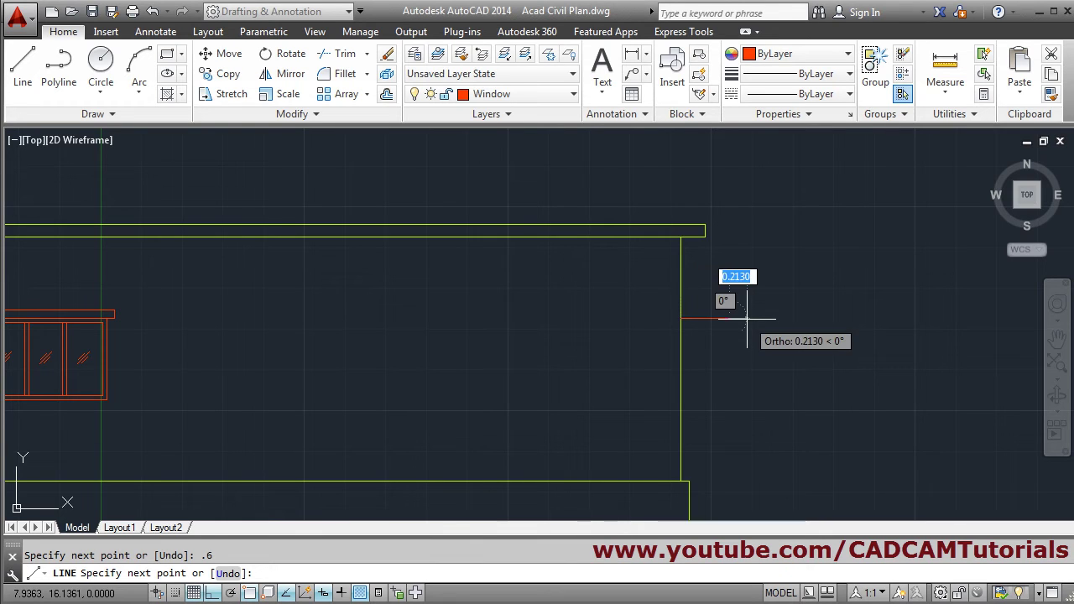
{"action": "scroll", "coordinate": [722, 311], "scroll_direction": "up", "scroll_amount": 5}
{"action": "key", "text": "Return"}
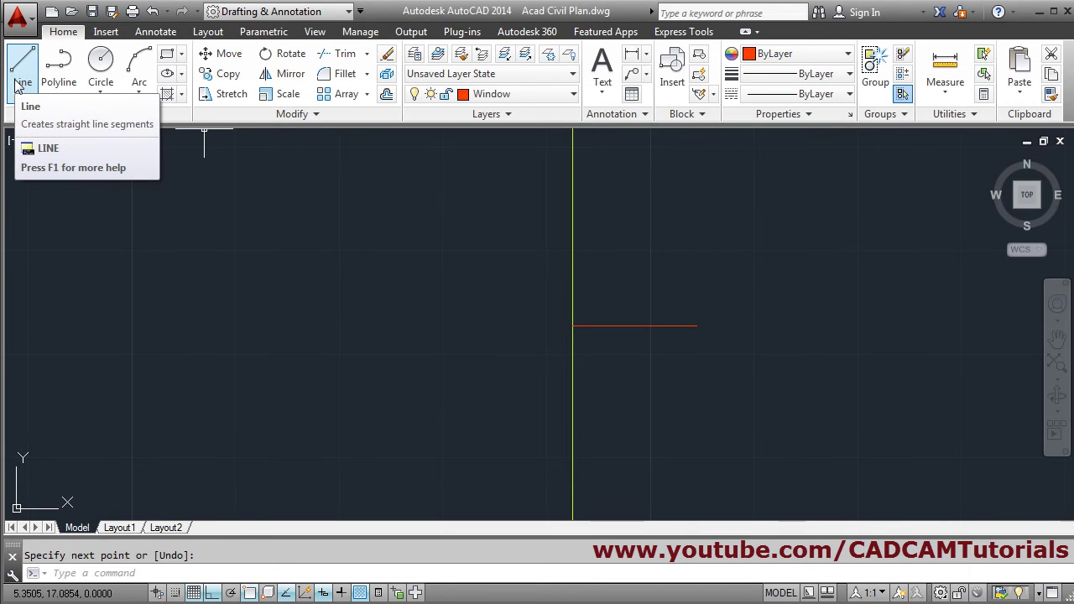
Step: Offset the side chajja's horizontal line upward by 0.1
{"action": "left_click", "coordinate": [387, 95]}
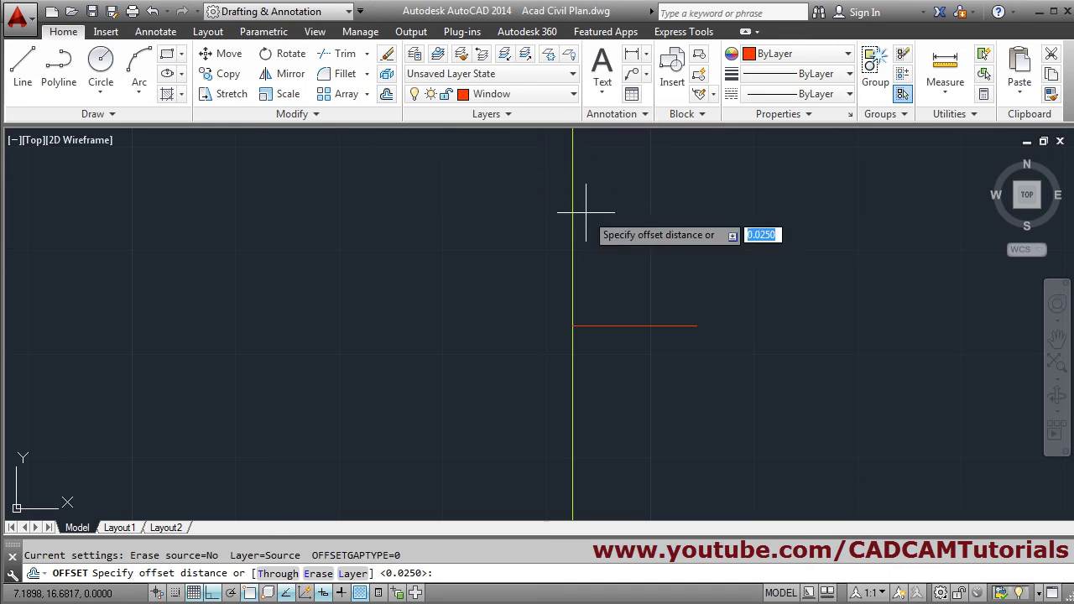
{"action": "type", "text": ".1"}
{"action": "key", "text": "Return"}
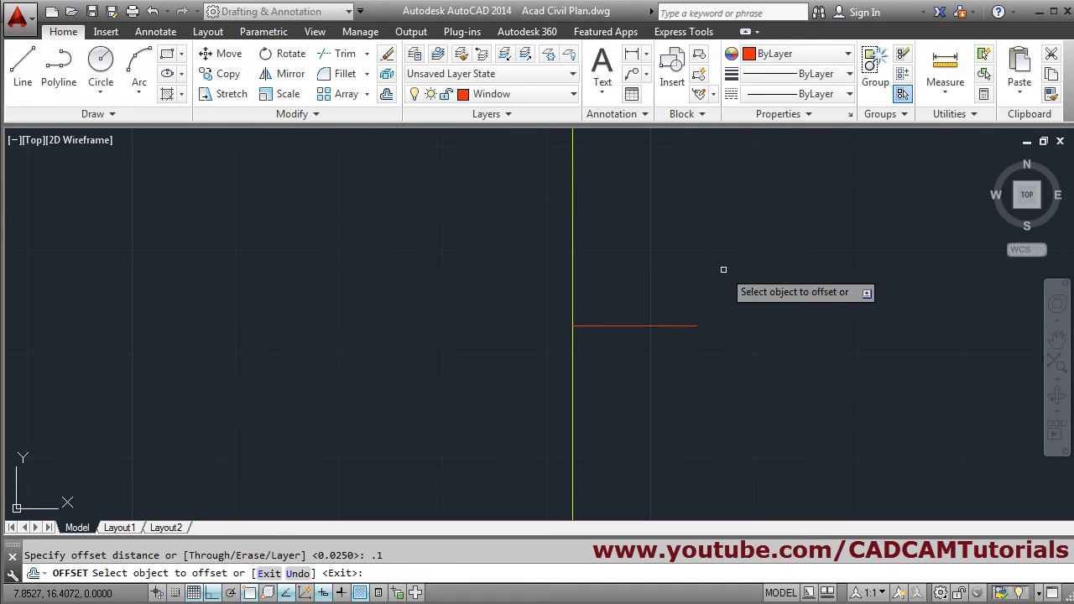
{"action": "left_click", "coordinate": [666, 326]}
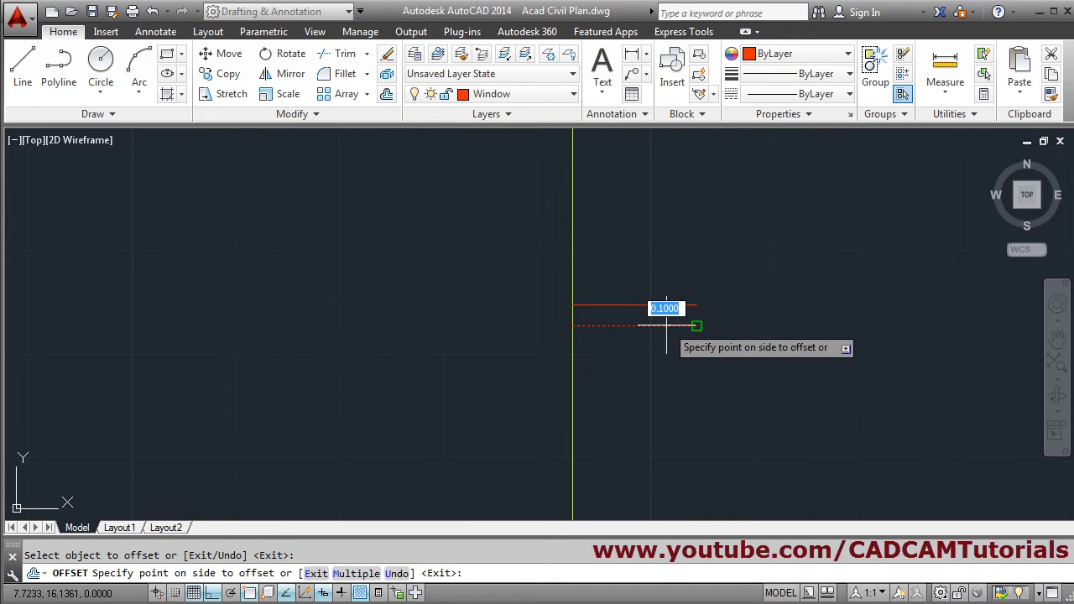
{"action": "left_click", "coordinate": [670, 258]}
{"action": "key", "text": "Return"}
{"action": "scroll", "coordinate": [713, 303], "scroll_direction": "up", "scroll_amount": 2}
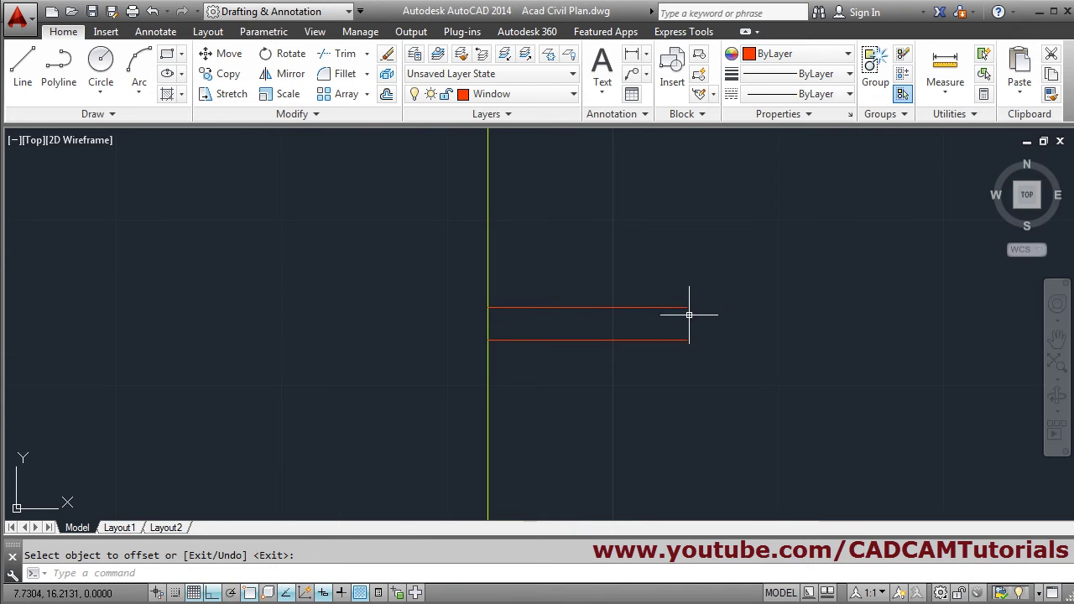
Step: Shorten the side chajja's upper line by 0.1 at its outer end
{"action": "key", "text": "Return"}
{"action": "left_click", "coordinate": [654, 308]}
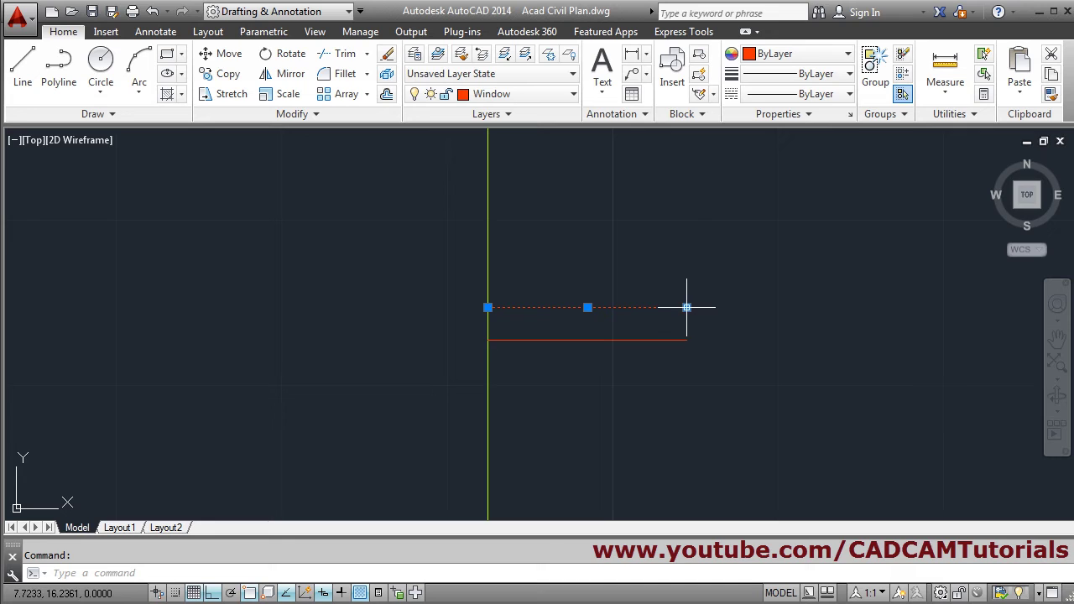
{"action": "left_click", "coordinate": [687, 307]}
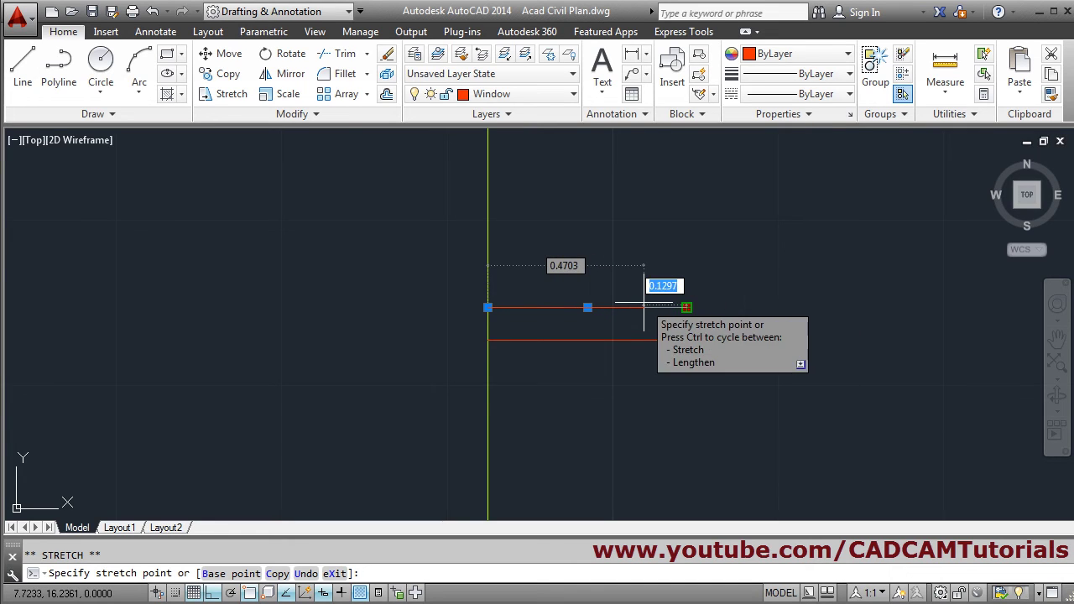
{"action": "type", "text": ".1"}
{"action": "key", "text": "Return"}
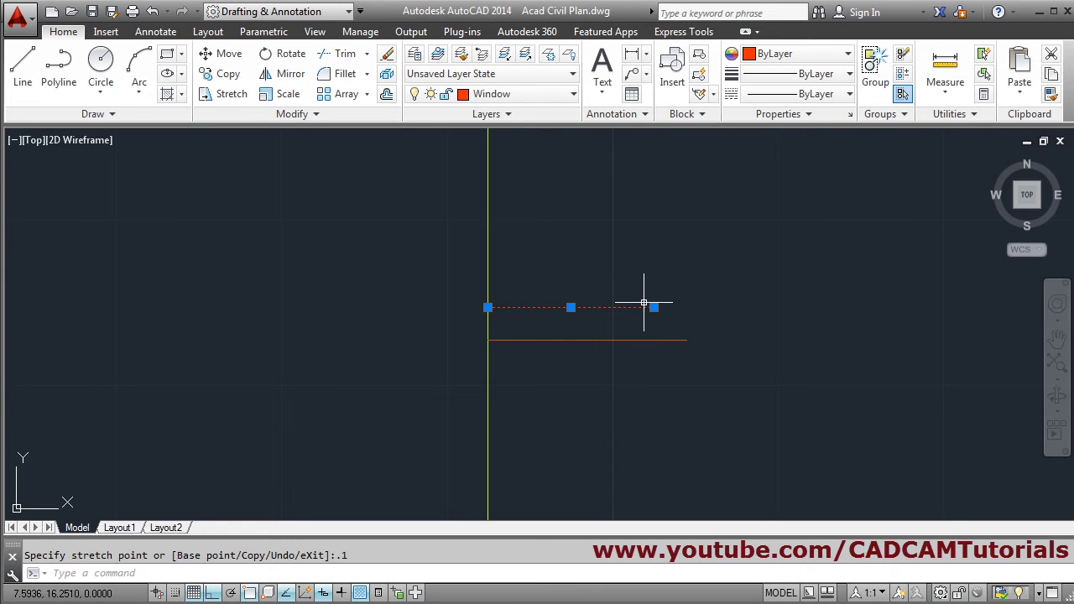
{"action": "key", "text": "Escape"}
Step: Close the side chajja with a slanted line joining the outer ends of its upper and lower lines
{"action": "left_click", "coordinate": [23, 67]}
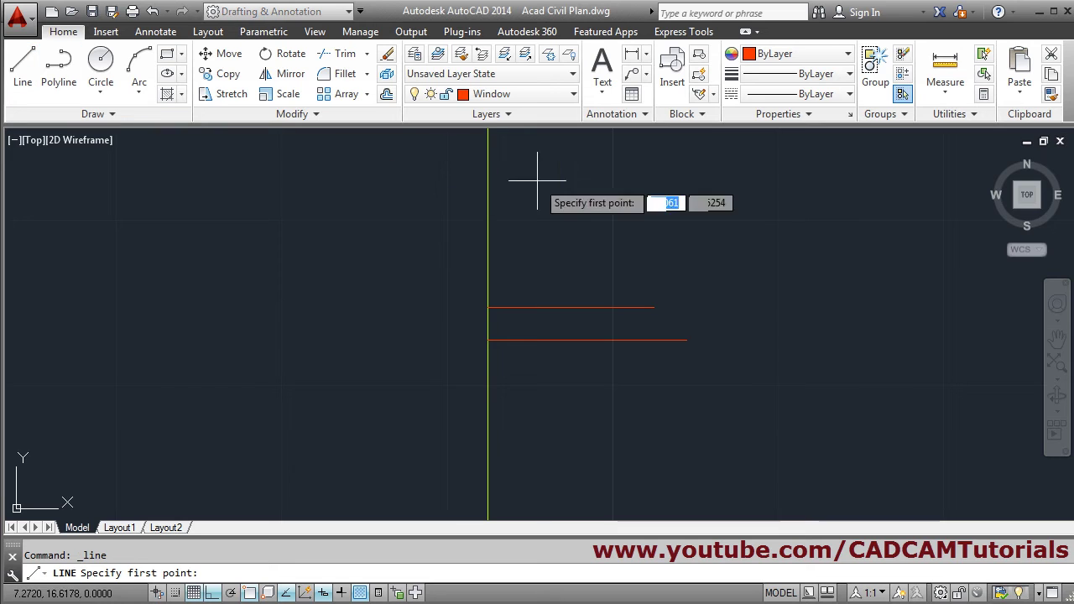
{"action": "left_click", "coordinate": [655, 308]}
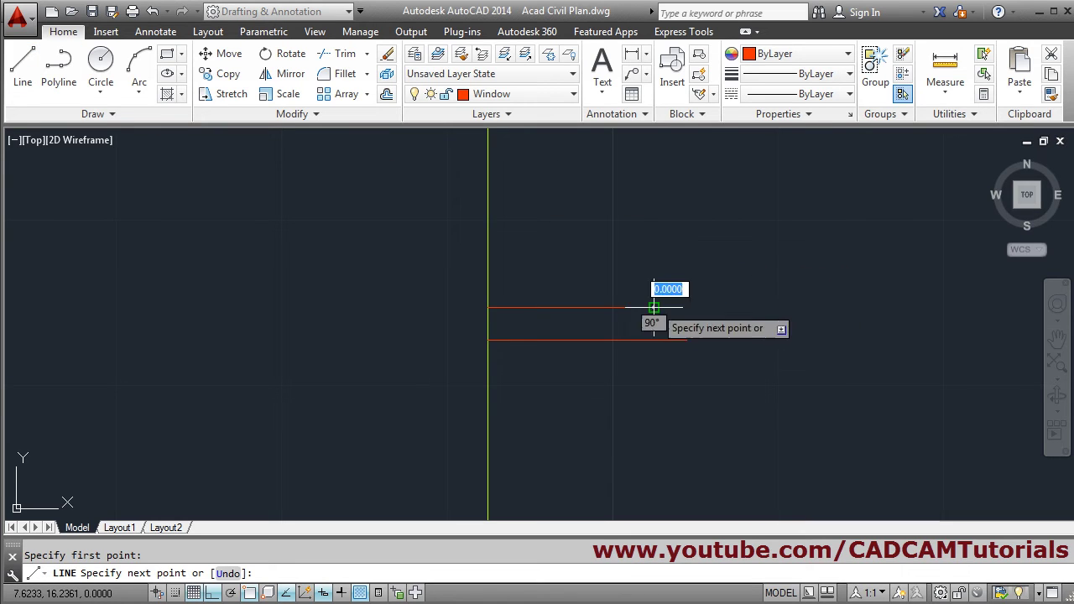
{"action": "left_click", "coordinate": [686, 340]}
{"action": "key", "text": "Escape"}
Step: Review the whole elevation above the plan and compare it with the reference elevation, including the plinth's stone pattern
{"action": "scroll", "coordinate": [764, 244], "scroll_direction": "down", "scroll_amount": 8}
{"action": "middle_click_drag", "start_coordinate": [800, 341], "coordinate": [751, 530]}
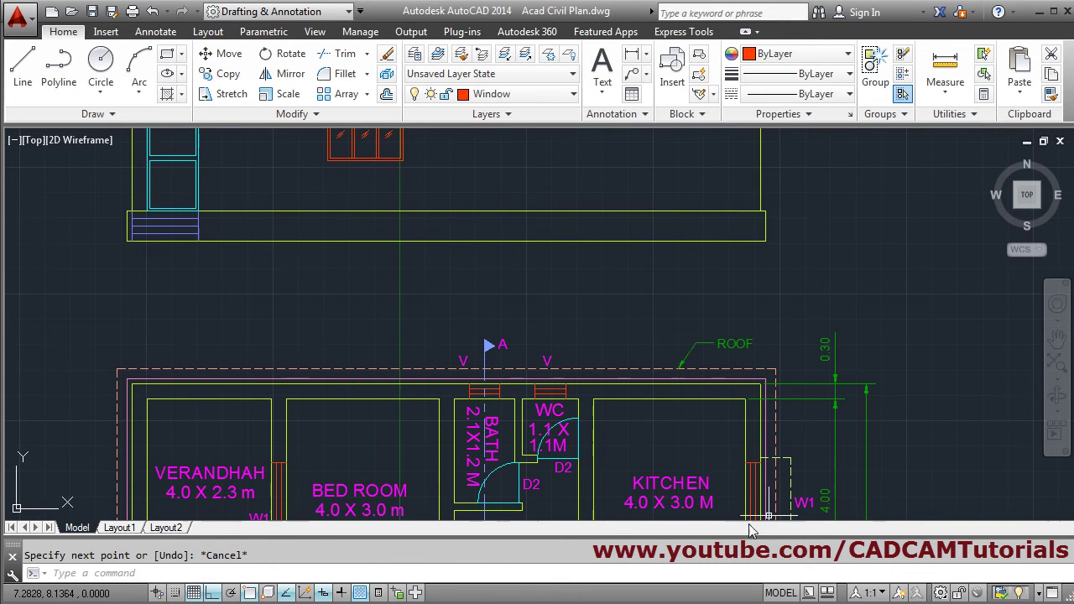
{"action": "scroll", "coordinate": [747, 235], "scroll_direction": "down", "scroll_amount": 3}
{"action": "middle_click_drag", "start_coordinate": [798, 237], "coordinate": [783, 327]}
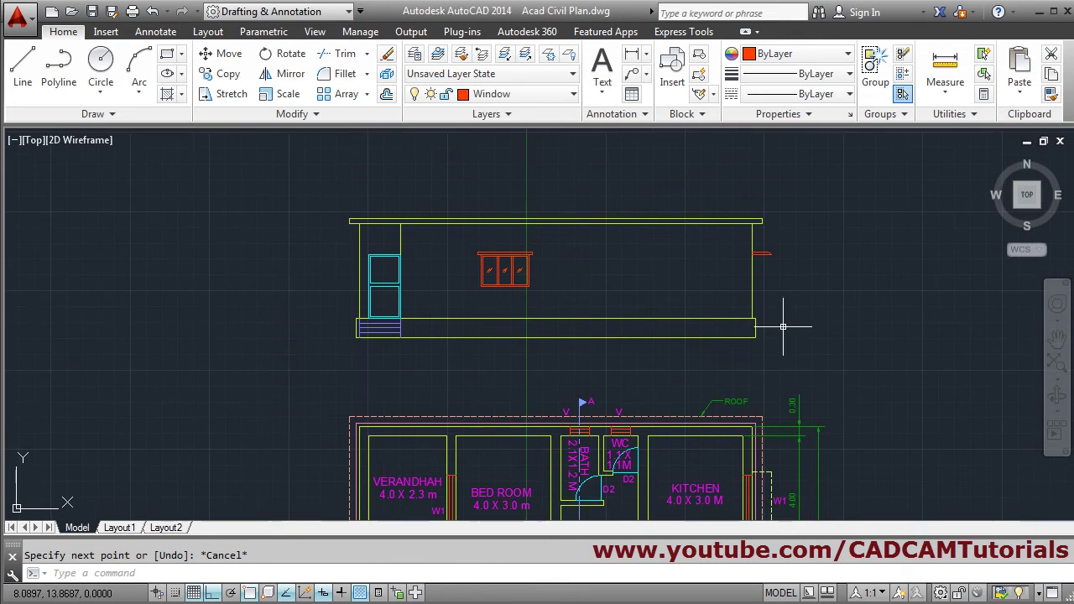
{"action": "scroll", "coordinate": [598, 269], "scroll_direction": "up", "scroll_amount": 2}
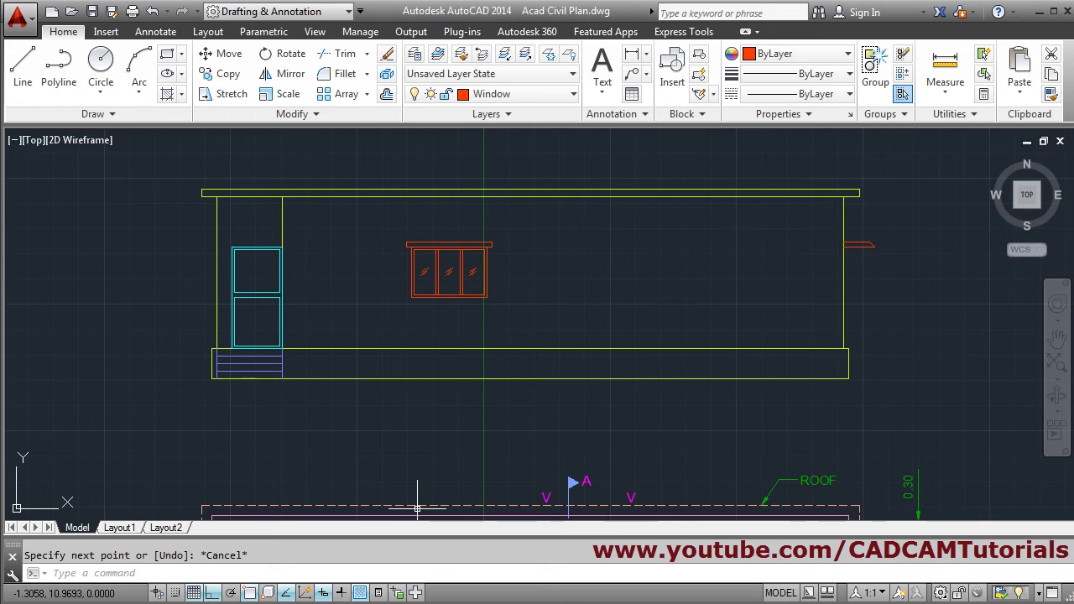
{"action": "key", "text": "alt+Tab"}
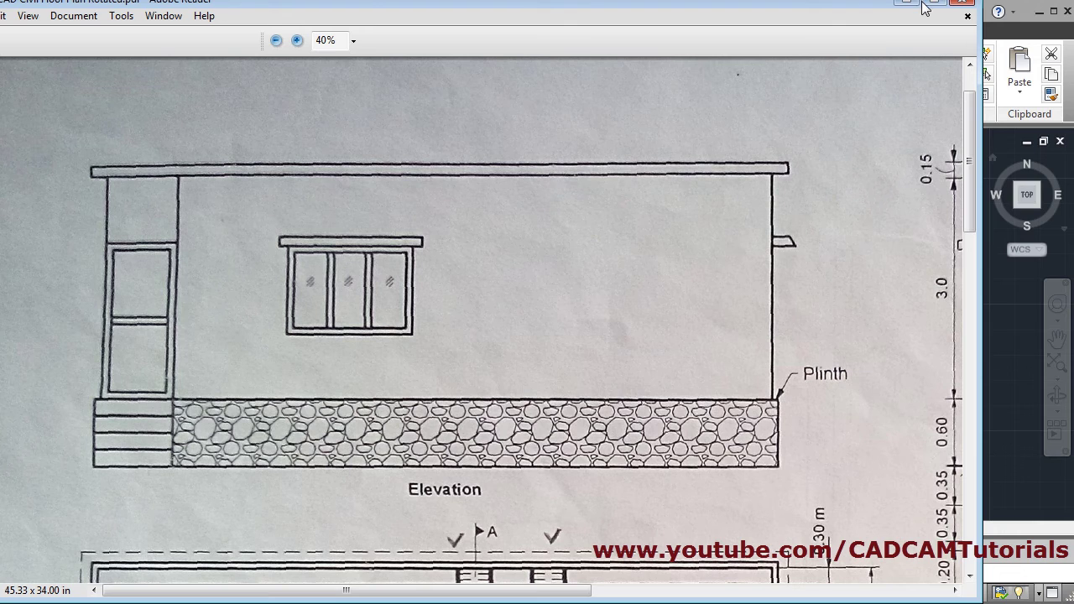
{"action": "key", "text": "alt+Tab"}
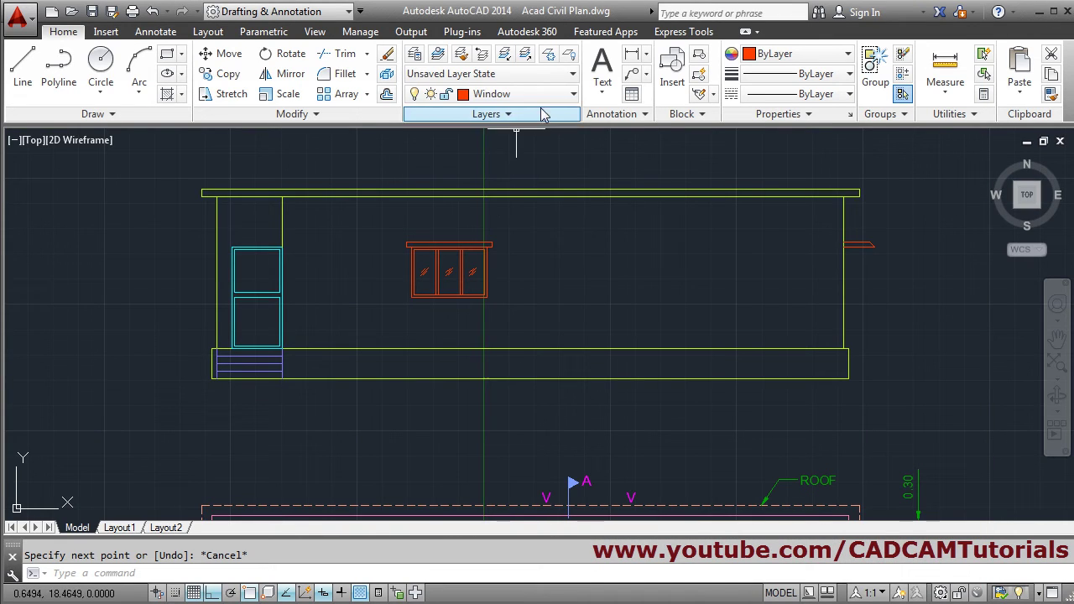
Step: Create a layer named Hatch with colour 51 and make it the current layer
{"action": "left_click", "coordinate": [415, 55]}
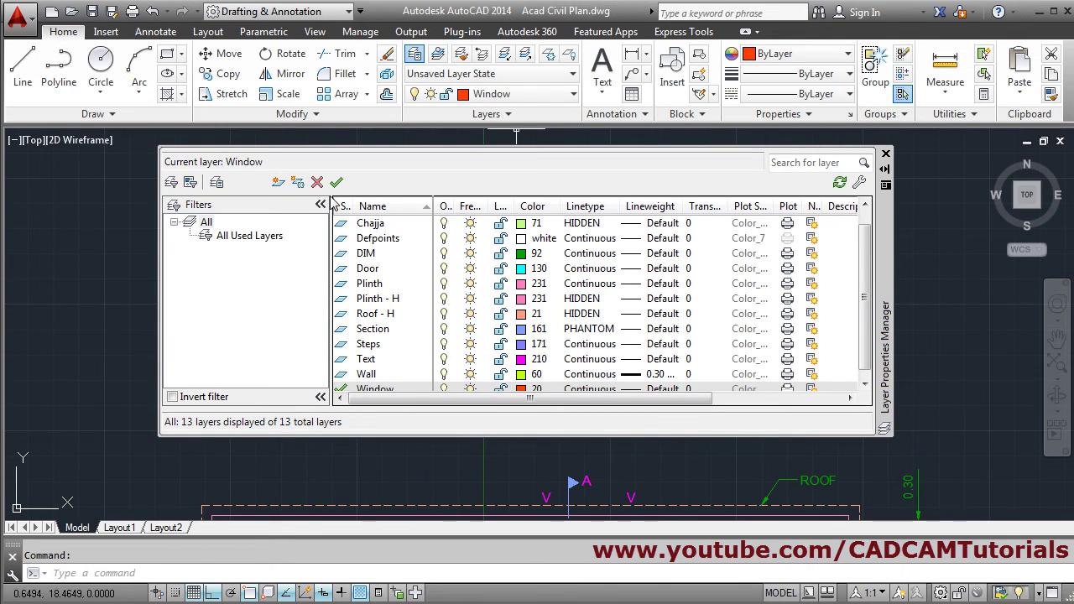
{"action": "key", "text": "alt+n"}
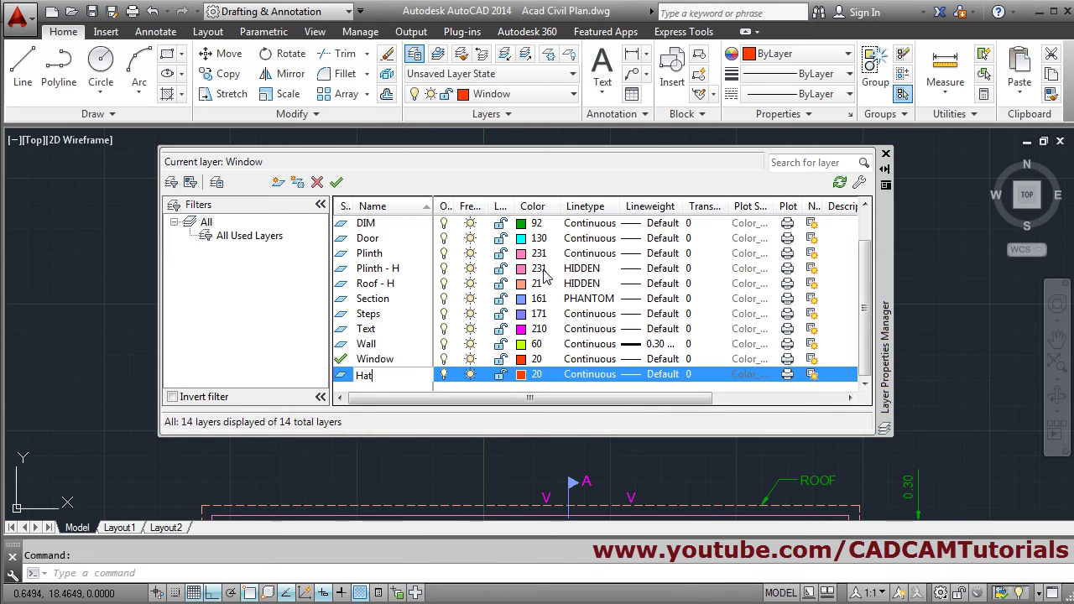
{"action": "left_click", "coordinate": [528, 375]}
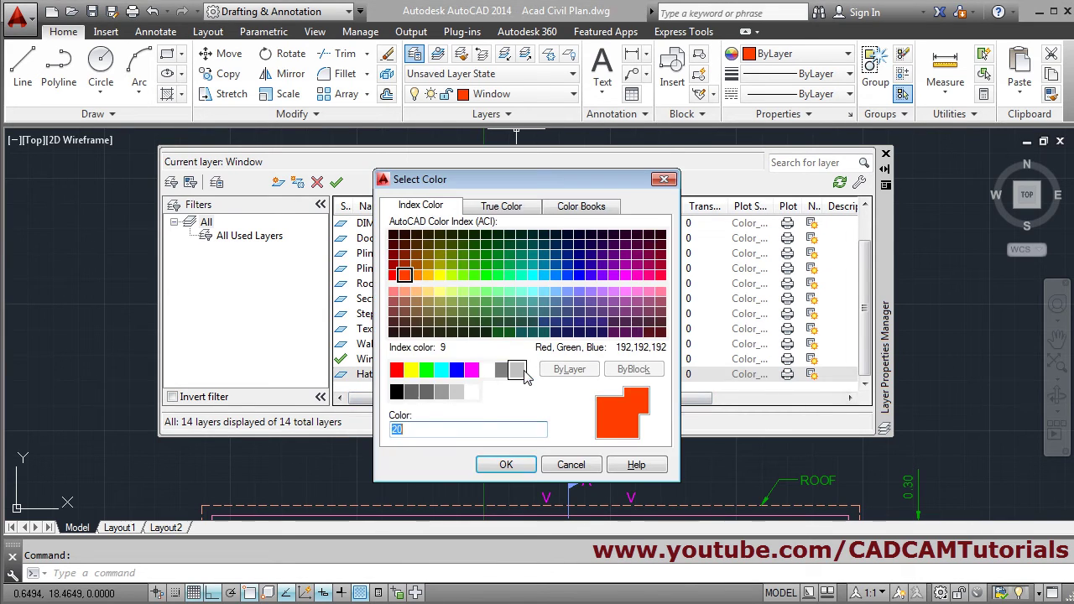
{"action": "left_click", "coordinate": [441, 294]}
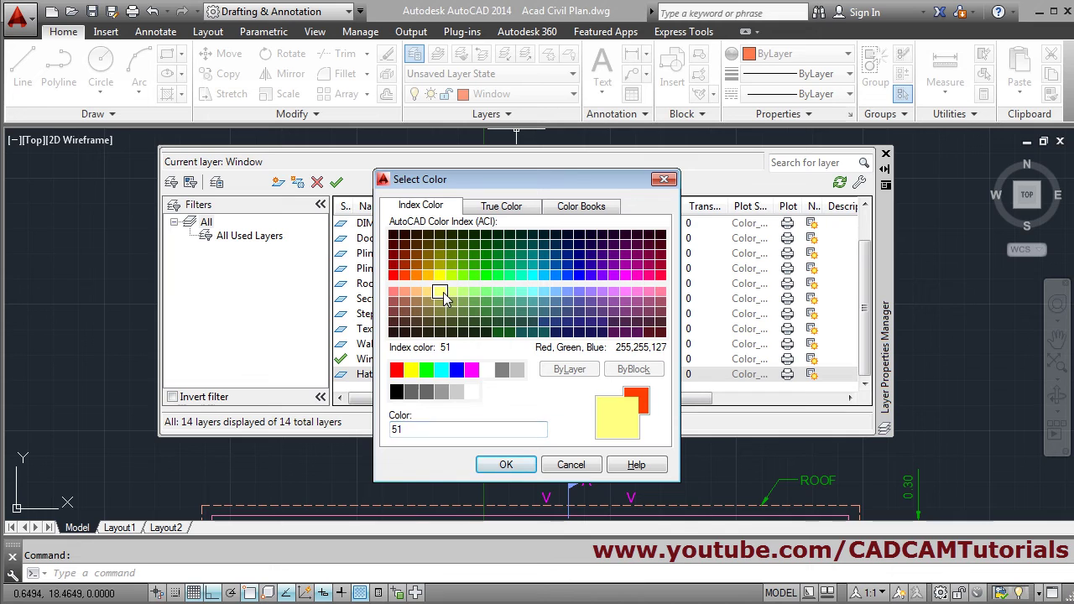
{"action": "left_click", "coordinate": [507, 464]}
{"action": "left_click", "coordinate": [885, 154]}
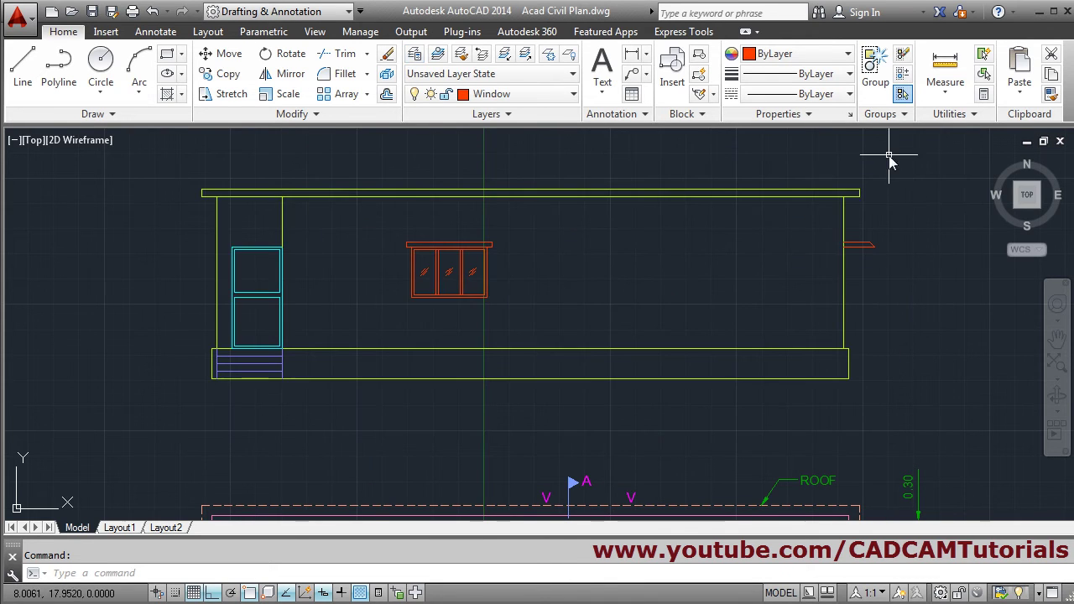
{"action": "left_click", "coordinate": [524, 96]}
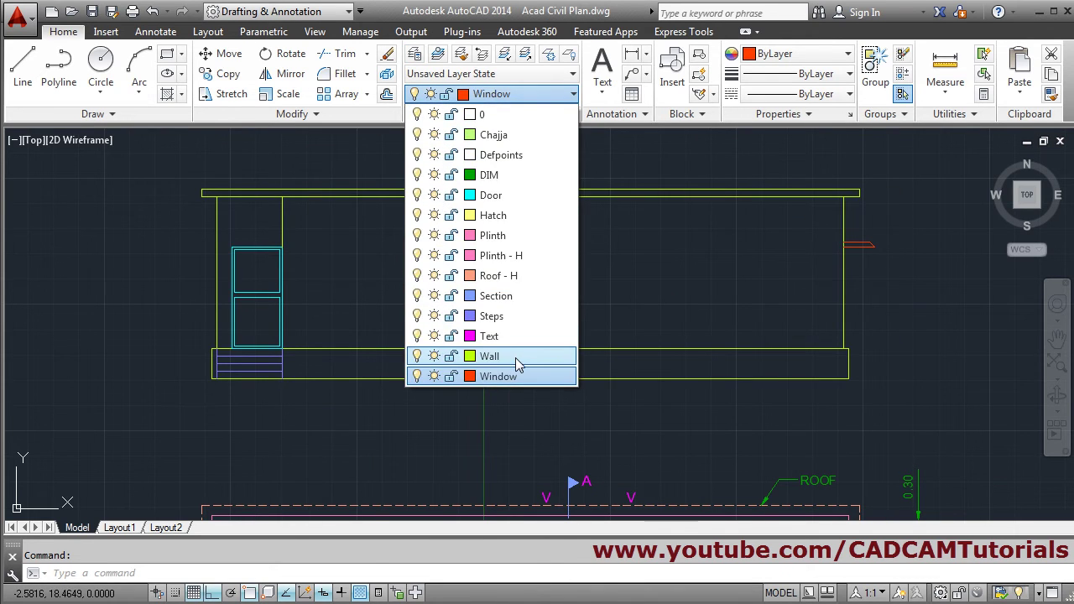
{"action": "left_click", "coordinate": [495, 215]}
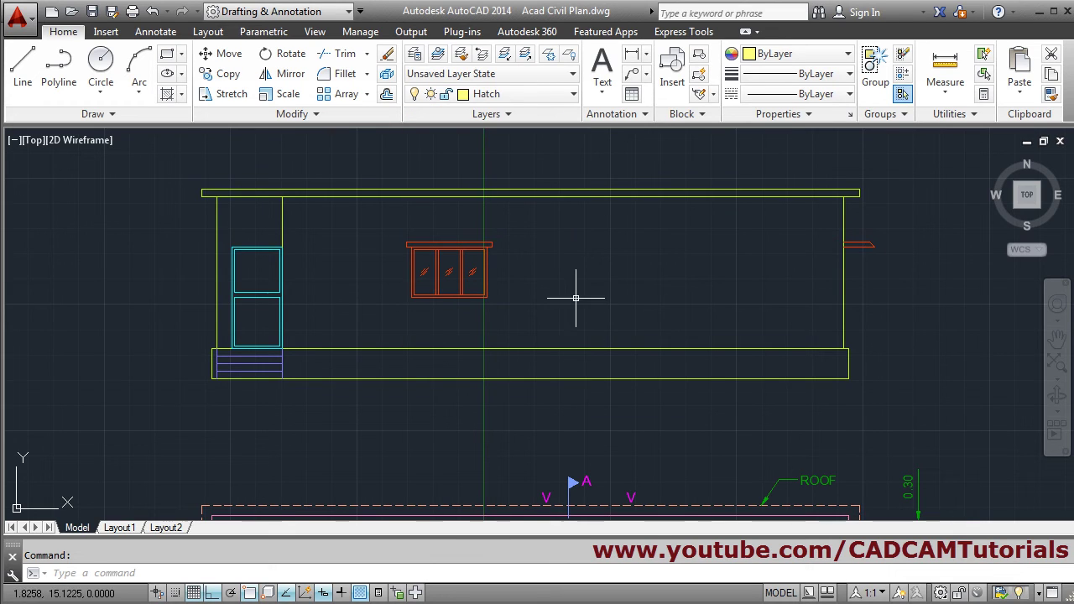
Step: Hatch the plinth area beside the steps with the GRAVEL pattern
{"action": "left_click", "coordinate": [168, 95]}
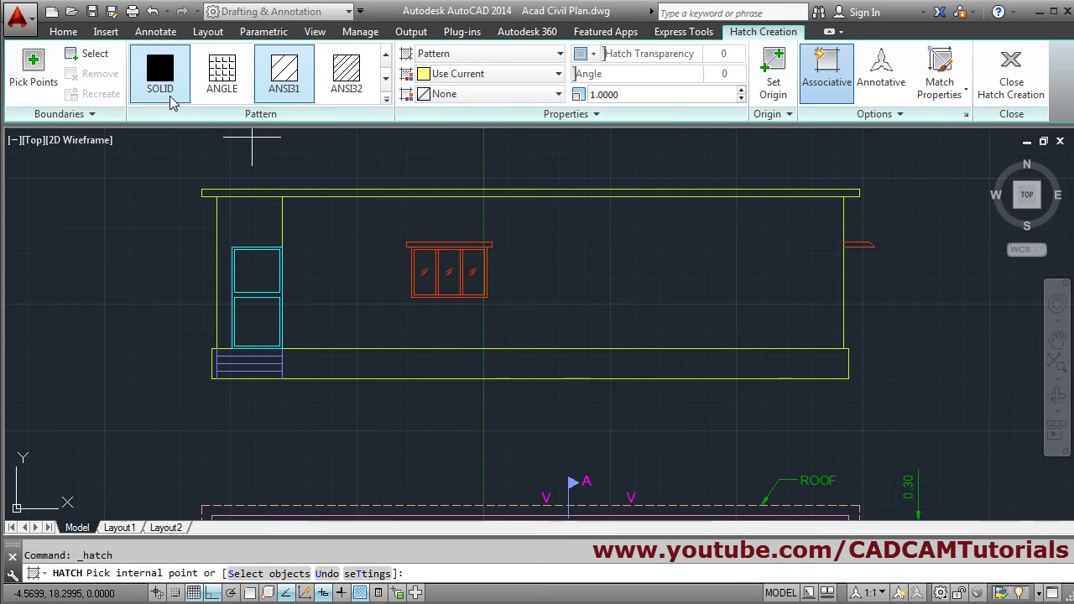
{"action": "left_click", "coordinate": [386, 99]}
{"action": "left_click_drag", "start_coordinate": [389, 87], "coordinate": [391, 209]}
{"action": "left_click", "coordinate": [160, 160]}
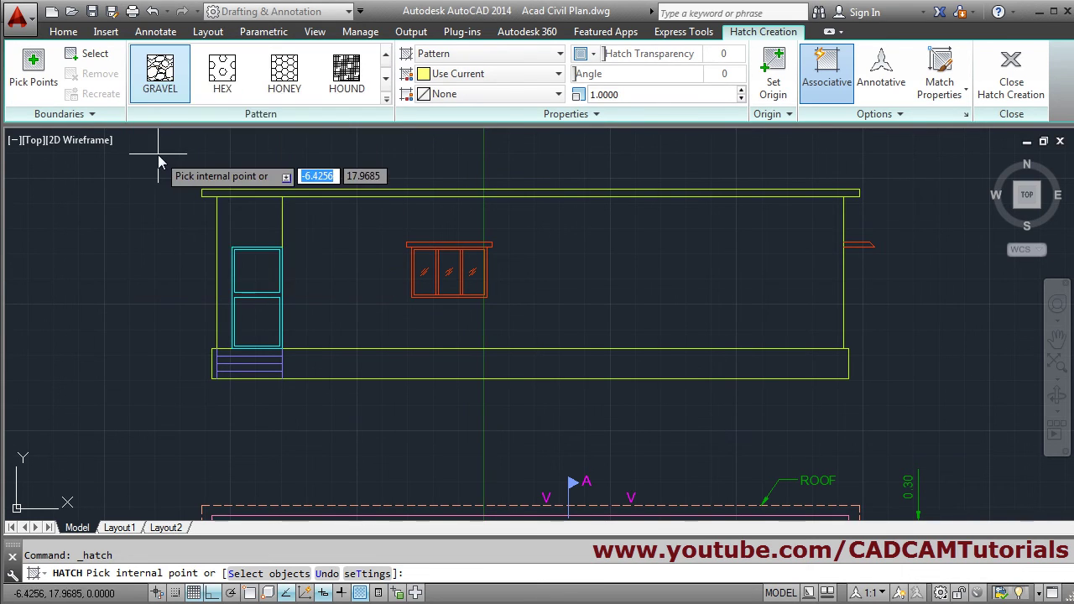
{"action": "left_click", "coordinate": [585, 370]}
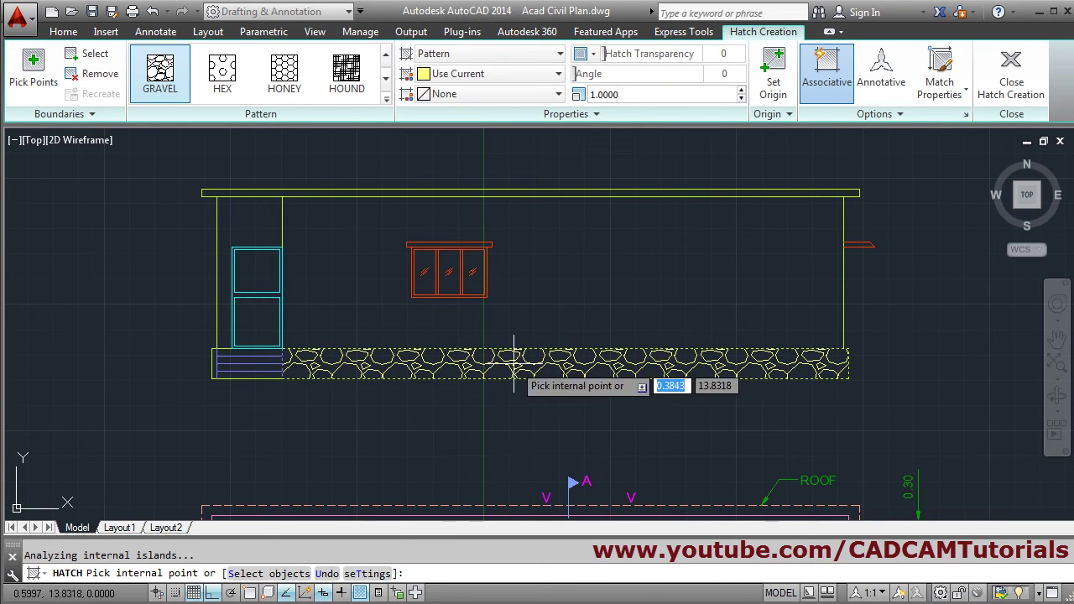
Step: Set the plinth hatch scale to 0.5 and finish the hatch
{"action": "left_click", "coordinate": [618, 94]}
{"action": "double_click", "coordinate": [646, 98]}
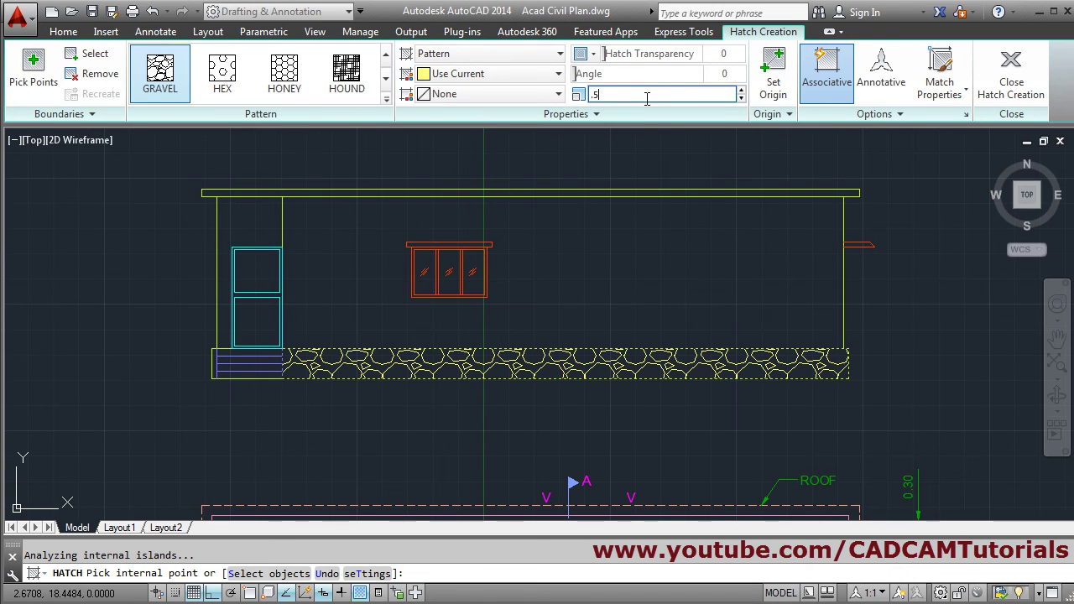
{"action": "type", "text": ".5"}
{"action": "key", "text": "Return"}
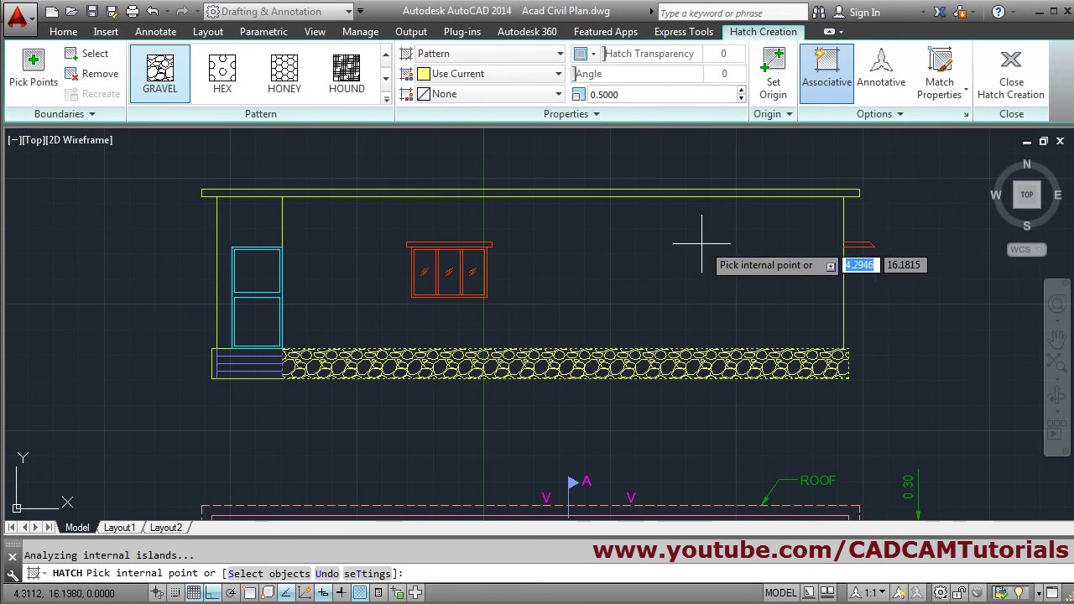
{"action": "left_click", "coordinate": [1022, 87]}
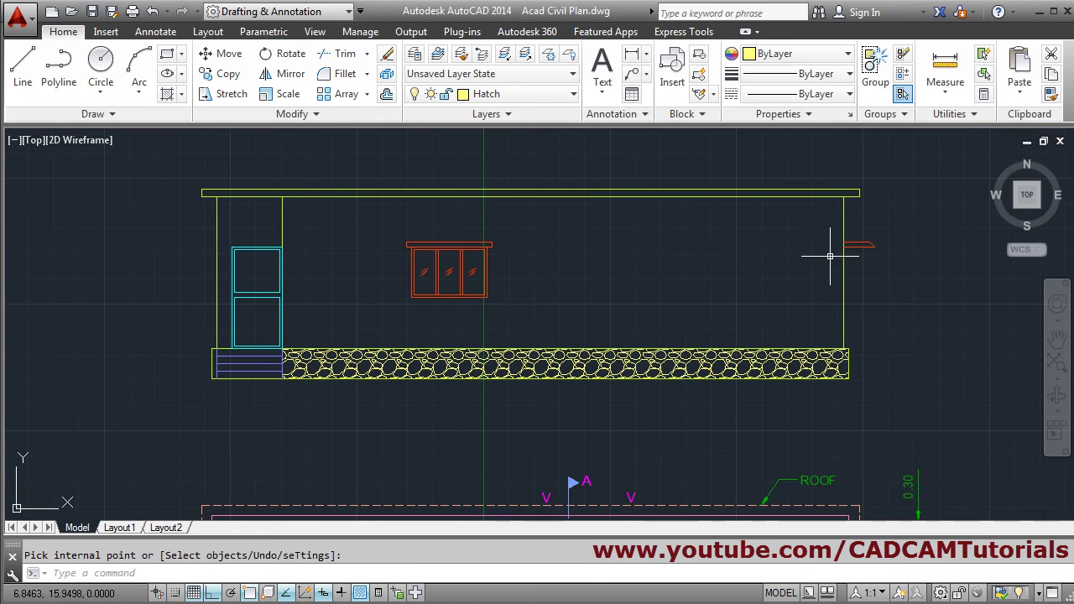
Step: Inspect the plinth hatch and check the reference elevation for its remaining annotations
{"action": "middle_click_drag", "start_coordinate": [811, 275], "coordinate": [778, 290]}
{"action": "scroll", "coordinate": [427, 292], "scroll_direction": "up", "scroll_amount": 2}
{"action": "scroll", "coordinate": [525, 295], "scroll_direction": "down", "scroll_amount": 2}
{"action": "middle_click_drag", "start_coordinate": [604, 323], "coordinate": [609, 347]}
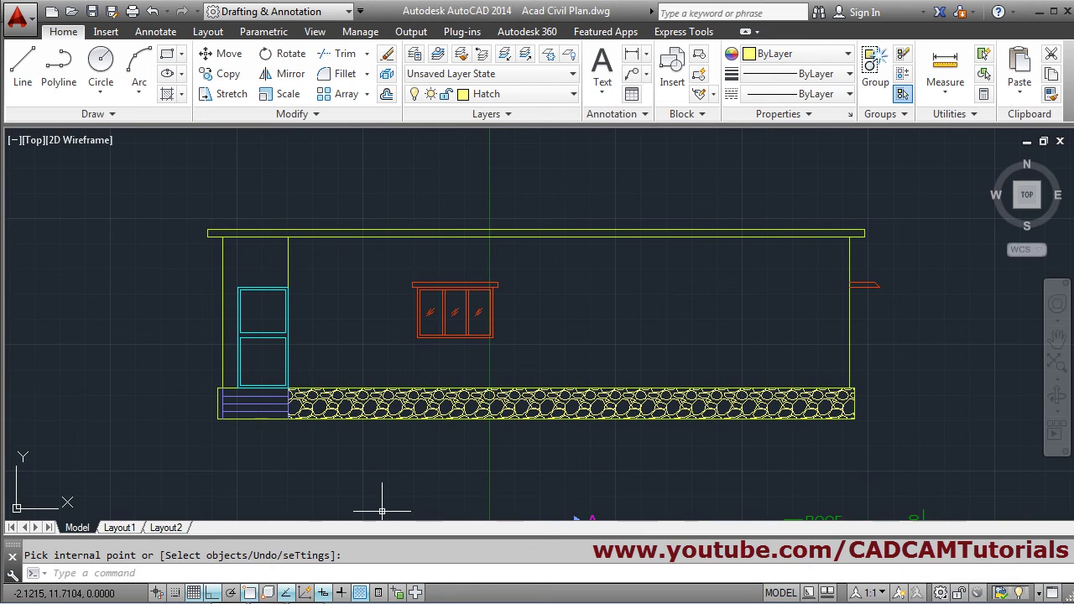
{"action": "key", "text": "alt+Tab"}
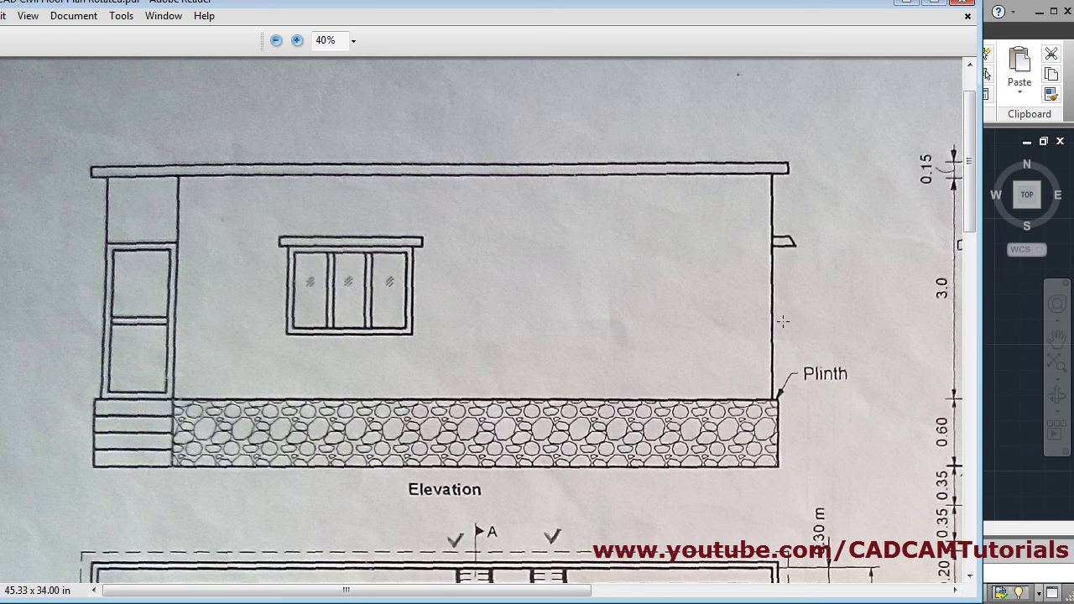
{"action": "left_click", "coordinate": [902, 4]}
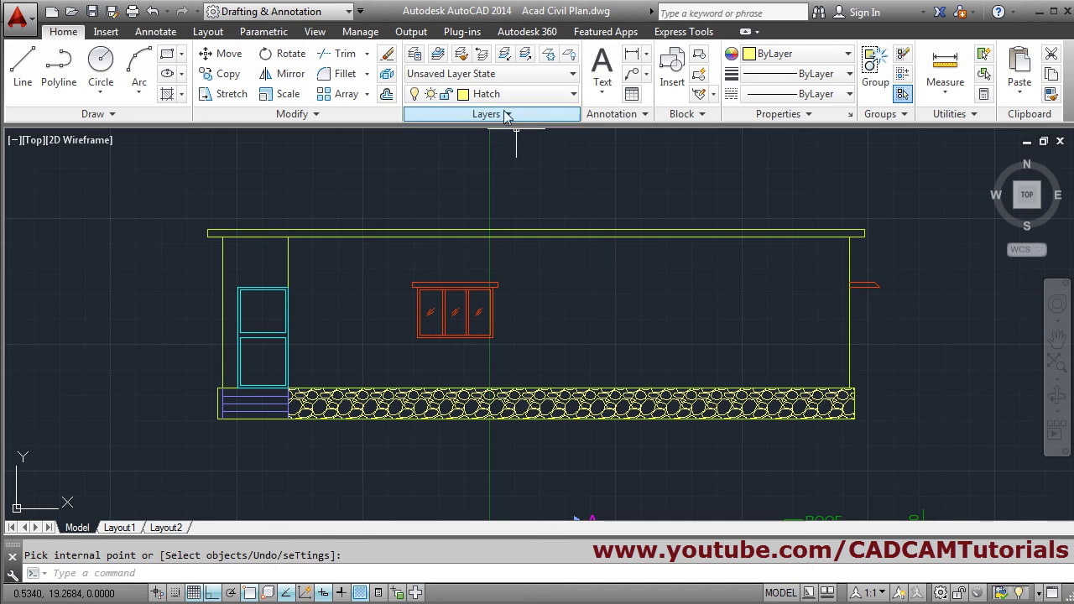
Step: Add a multileader reading PLINTH, with its arrowhead on the plinth's upper right corner and its leader slanting up at about 60° with ortho off
{"action": "left_click", "coordinate": [633, 78]}
{"action": "scroll", "coordinate": [619, 344], "scroll_direction": "up", "scroll_amount": 2}
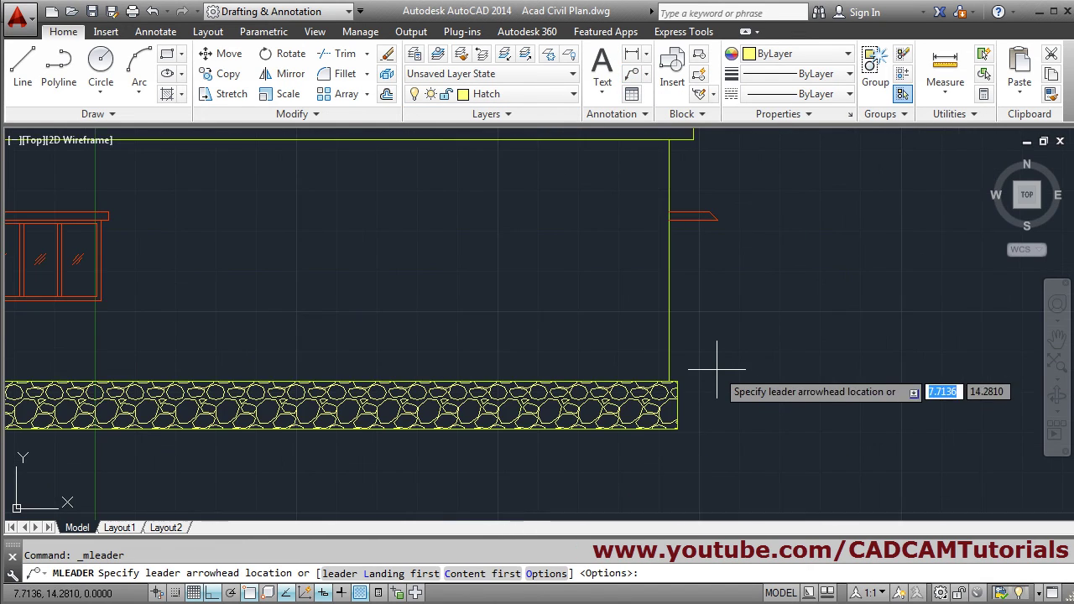
{"action": "left_click", "coordinate": [677, 382]}
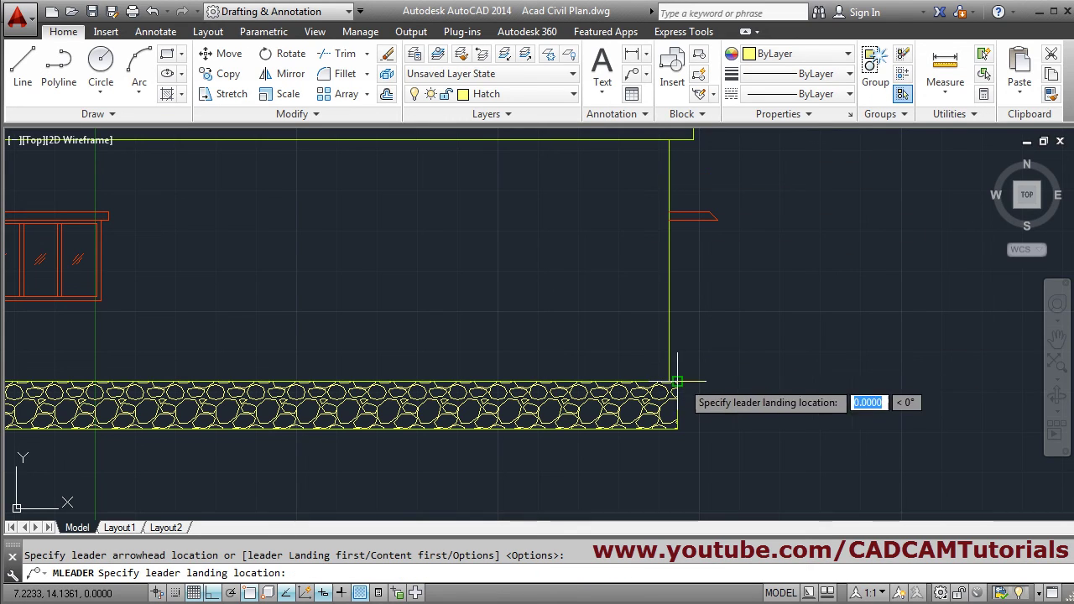
{"action": "key", "text": "F8"}
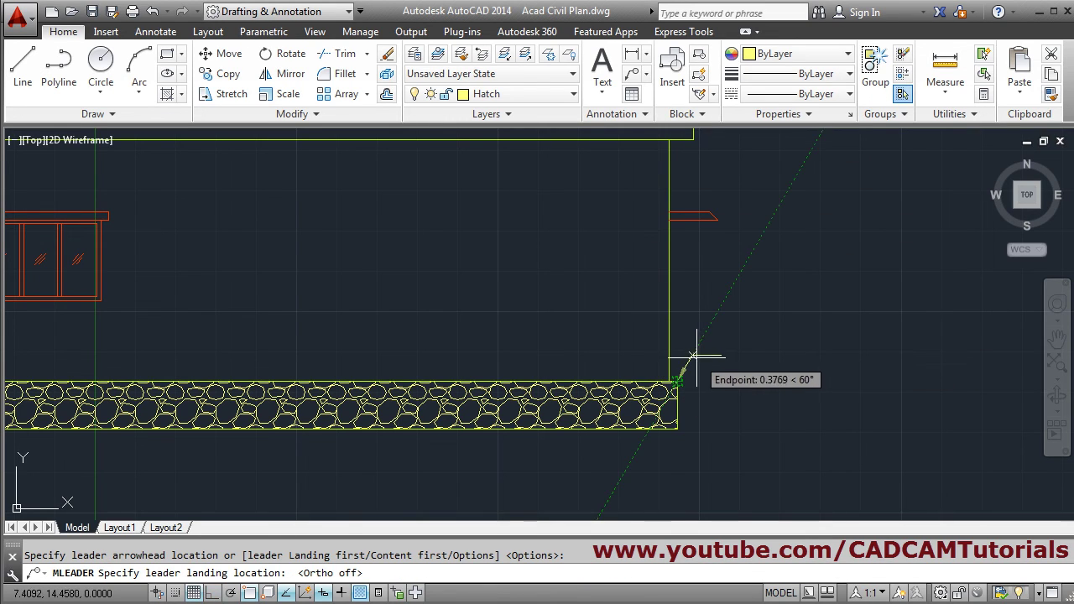
{"action": "left_click", "coordinate": [695, 349]}
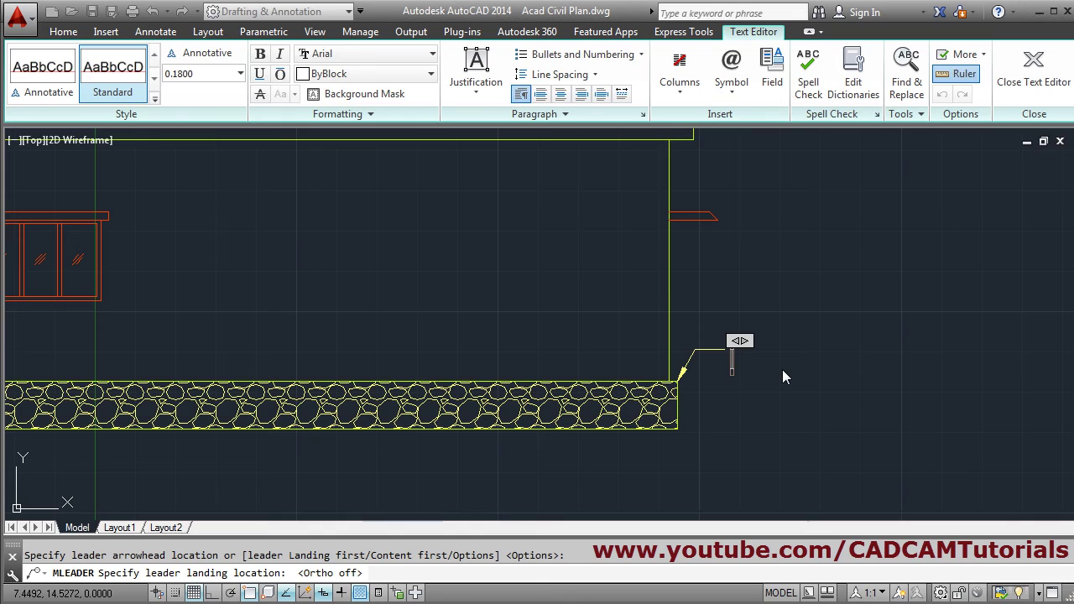
{"action": "type", "text": "PLIN"}
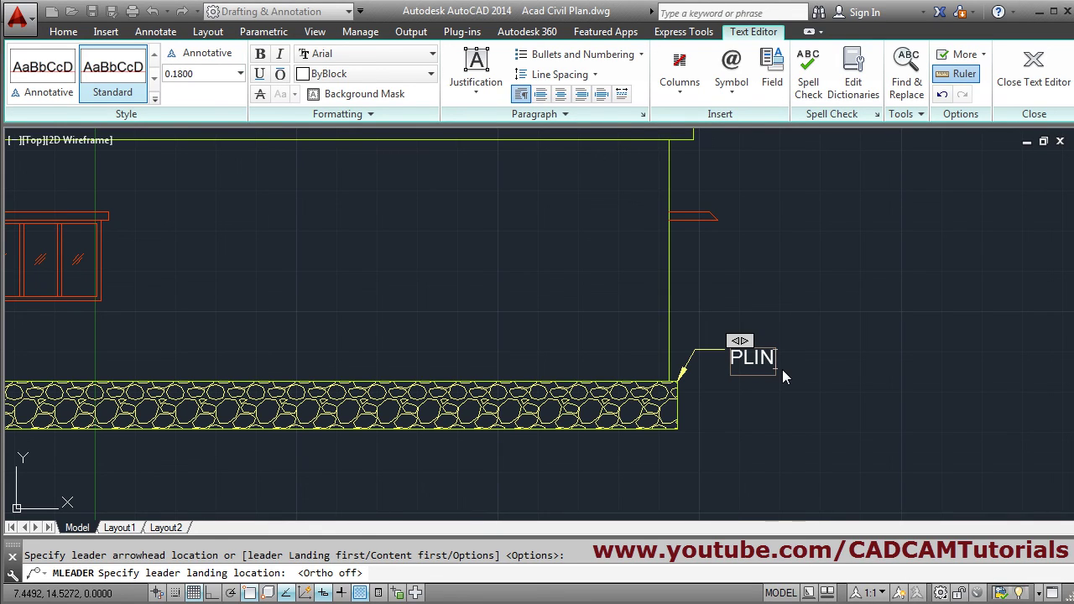
{"action": "type", "text": "TH"}
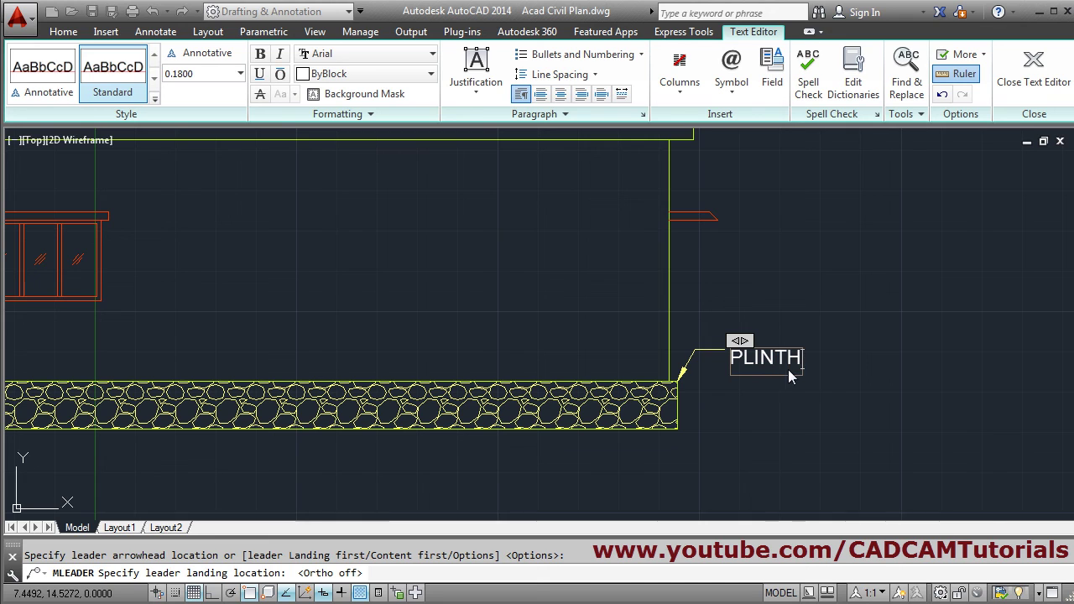
{"action": "left_click", "coordinate": [788, 476]}
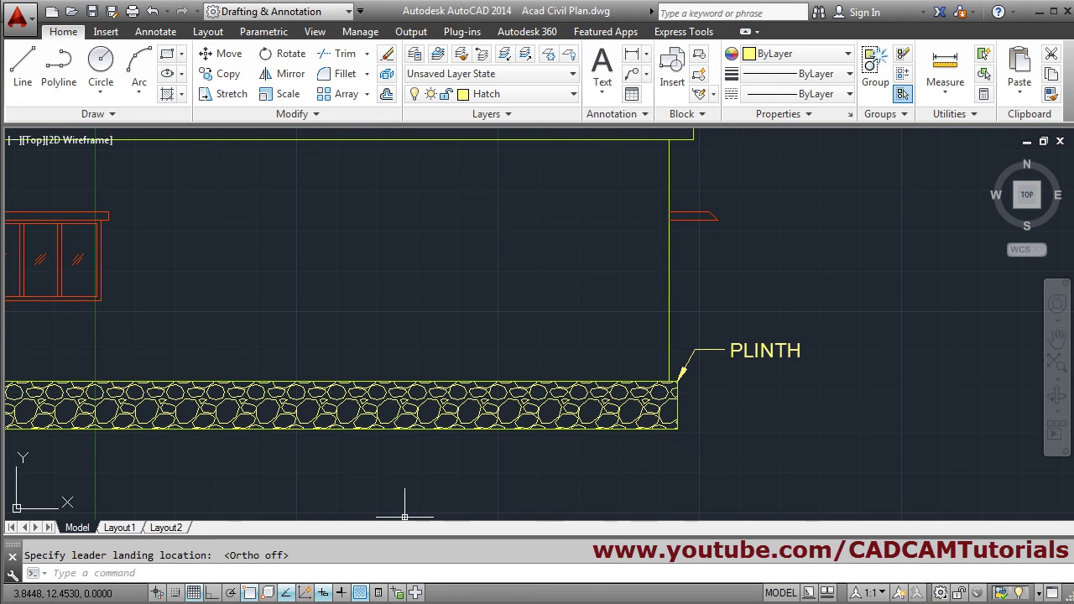
Step: Compare the labelled elevation, including the plinth leader, with the reference elevation
{"action": "key", "text": "alt+Tab"}
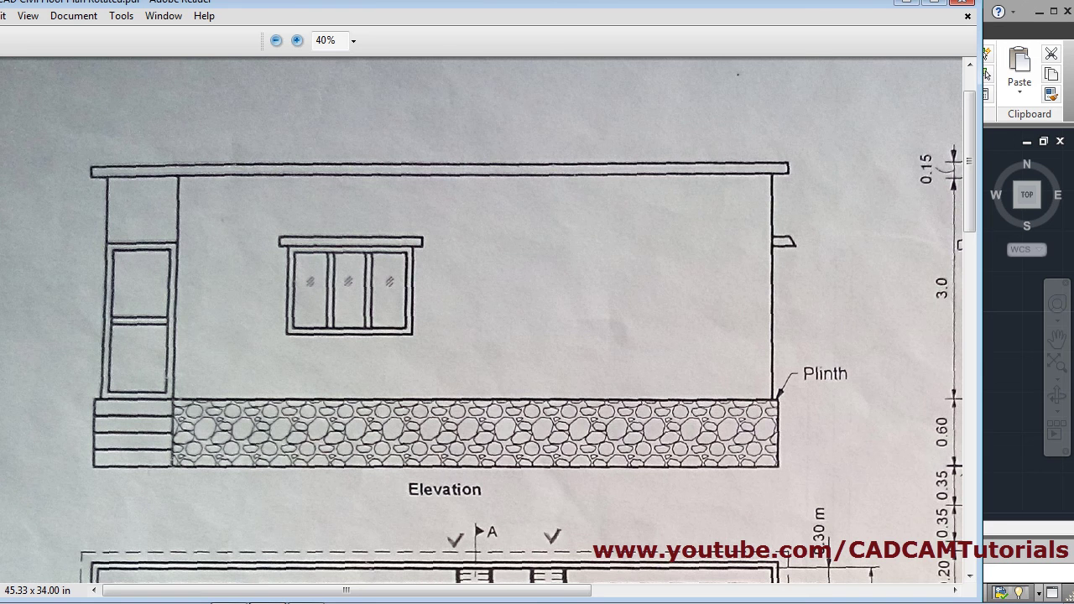
{"action": "left_click", "coordinate": [987, 74]}
{"action": "mouse_move", "coordinate": [431, 436]}
{"action": "middle_mouse_down"}
{"action": "mouse_move", "coordinate": [503, 436]}
{"action": "mouse_move", "coordinate": [487, 388]}
{"action": "mouse_move", "coordinate": [570, 407]}
{"action": "mouse_move", "coordinate": [529, 376]}
{"action": "middle_mouse_up"}
{"action": "scroll", "coordinate": [570, 406], "scroll_direction": "down", "scroll_amount": 4}
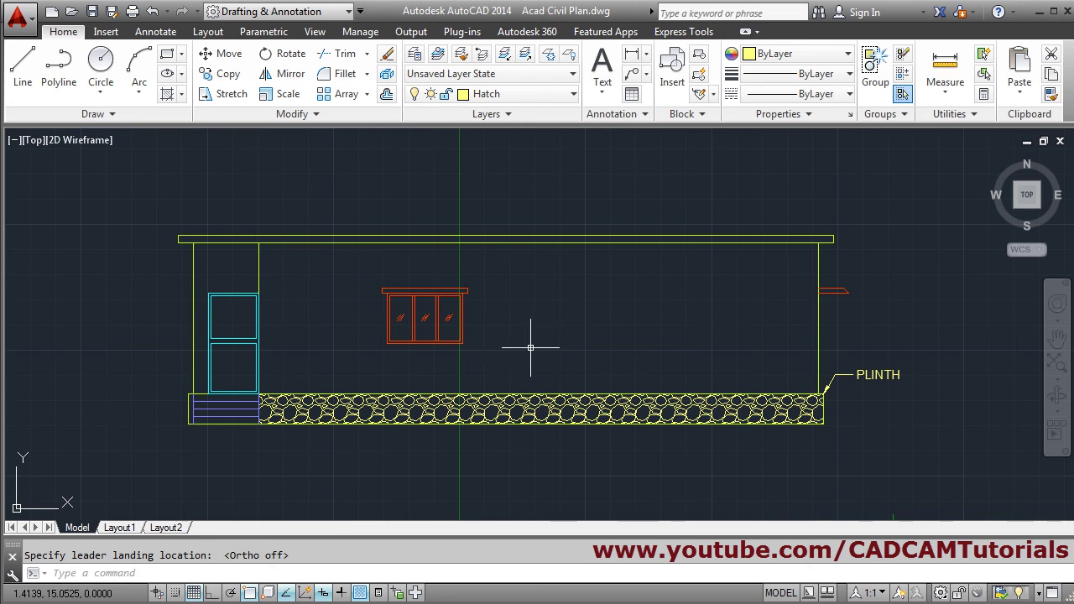
{"action": "middle_click_drag", "start_coordinate": [527, 342], "coordinate": [540, 338]}
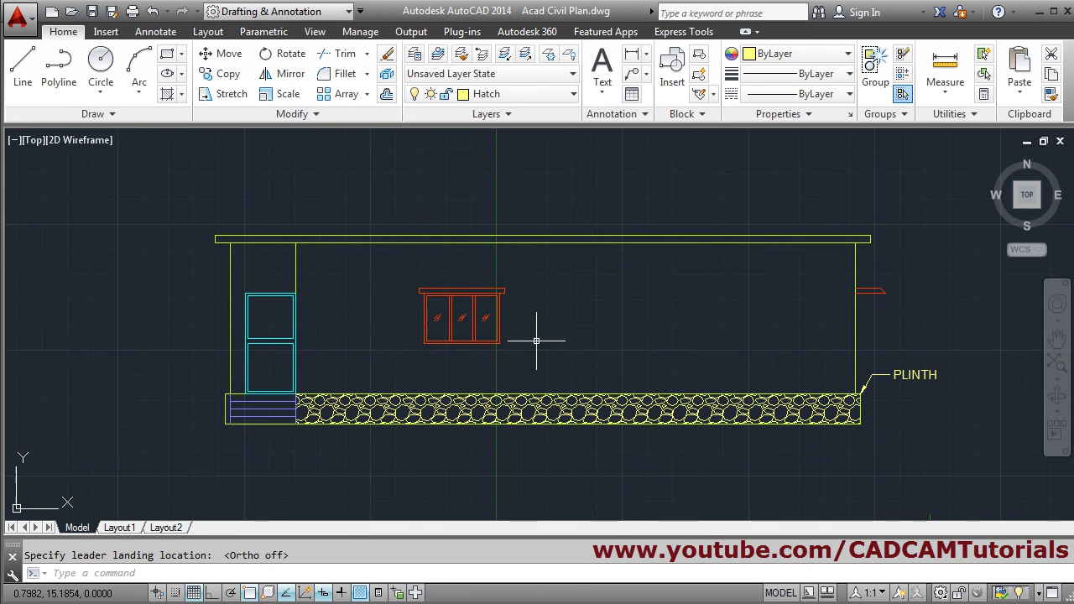